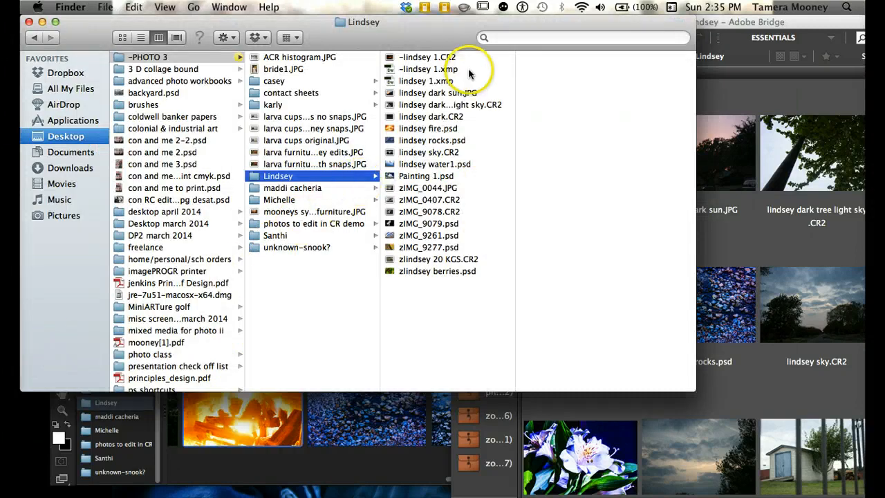
- Preview -lindsey 1.CR2 and its sidecar file -lindsey 1.xmp in the Lindsey folder
{"action": "left_click", "coordinate": [446, 60]}
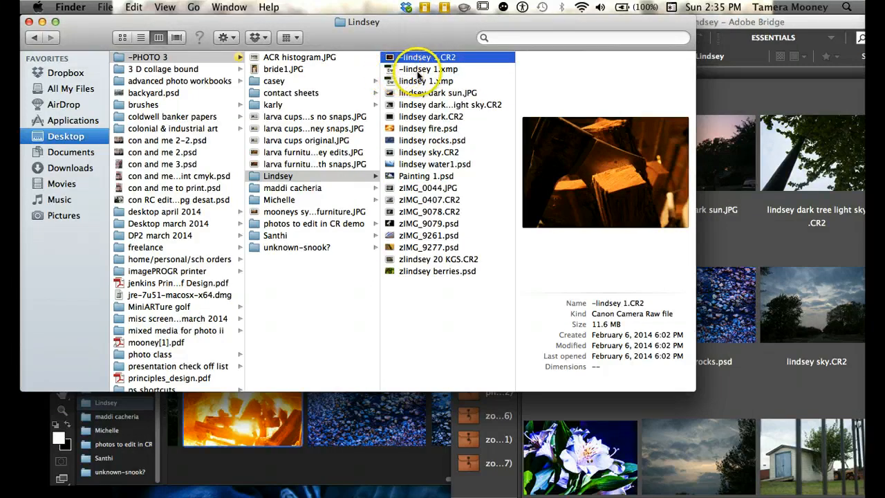
{"action": "left_click", "coordinate": [455, 71]}
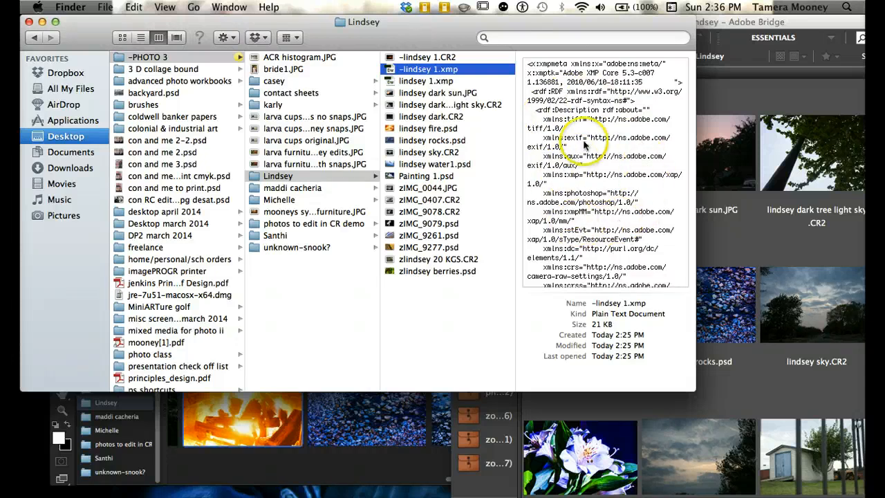
- Switch to Adobe Bridge and check which programs are offered for opening lindsey fire.psd, without opening it
{"action": "left_click", "coordinate": [143, 428]}
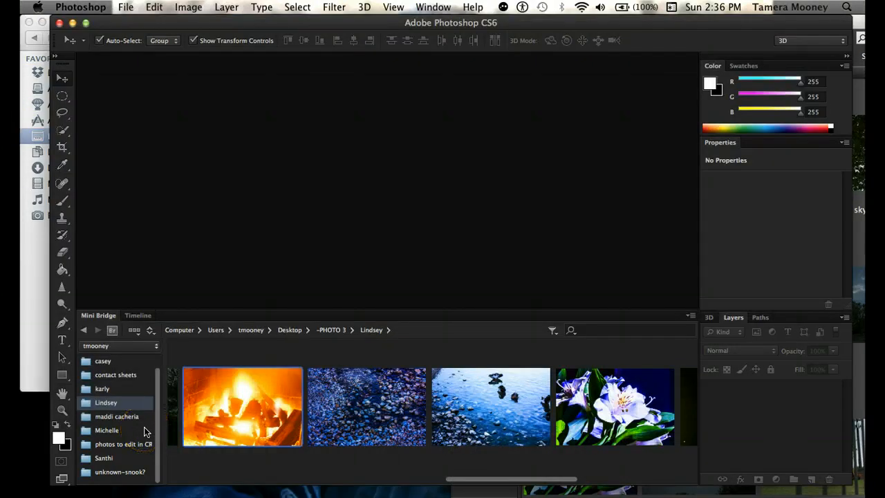
{"action": "left_click", "coordinate": [503, 492]}
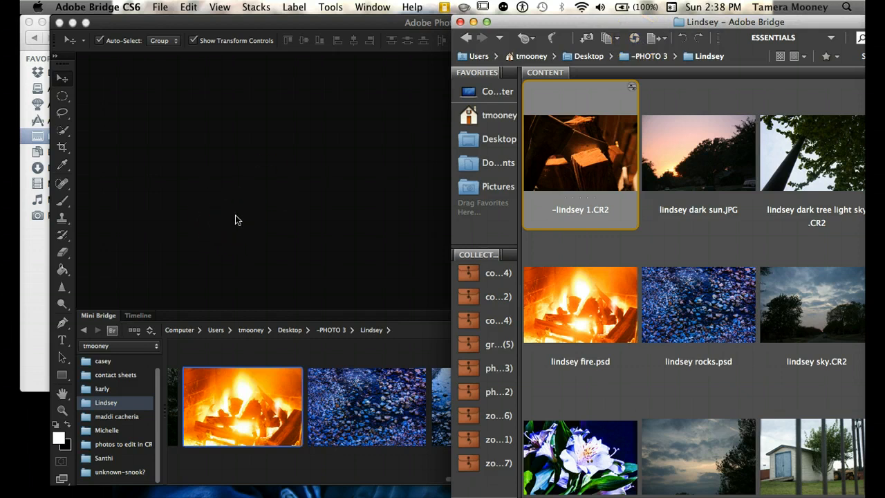
{"action": "left_click", "coordinate": [587, 295]}
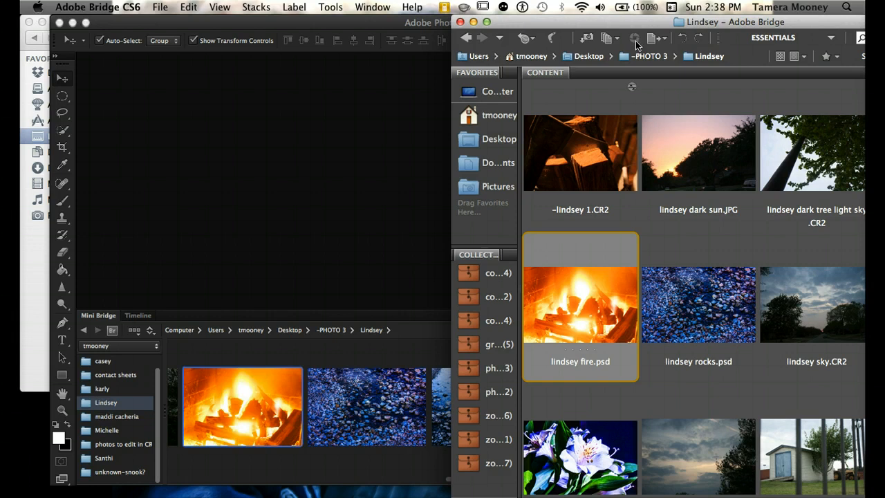
{"action": "right_click", "coordinate": [574, 260]}
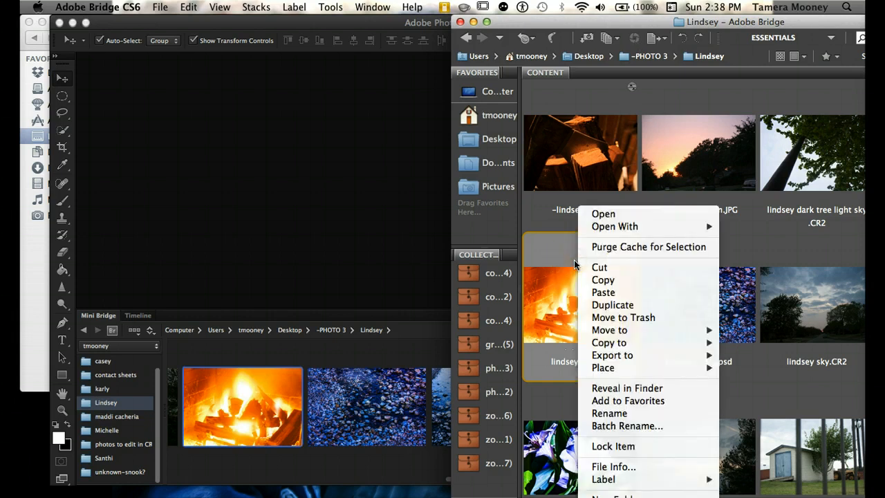
{"action": "mouse_move", "coordinate": [596, 232]}
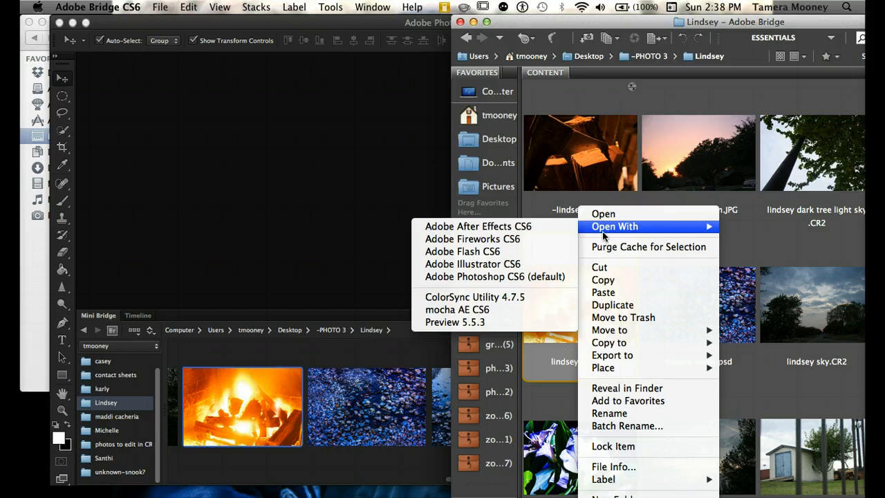
{"action": "left_click", "coordinate": [543, 210]}
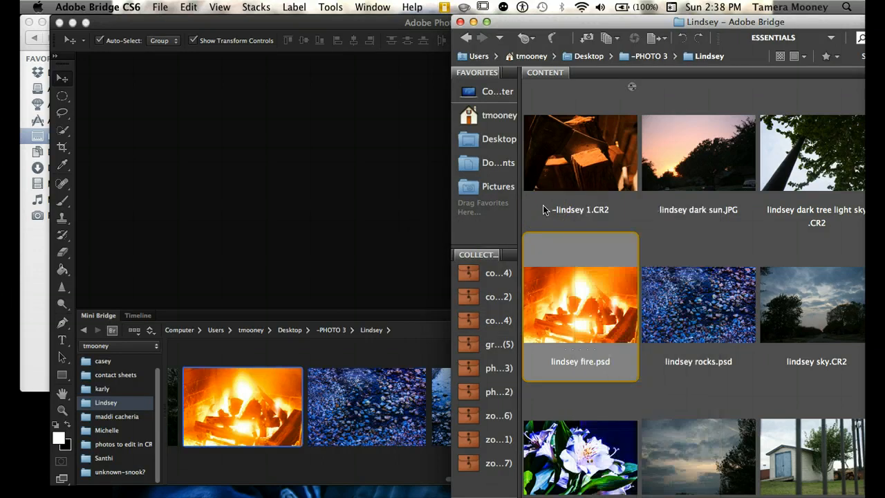
- Switch to Photoshop and open lindsey rocks.psd from the Lindsey folder as Camera Raw, closing the Camera Raw dialog without changes
{"action": "left_click", "coordinate": [318, 226]}
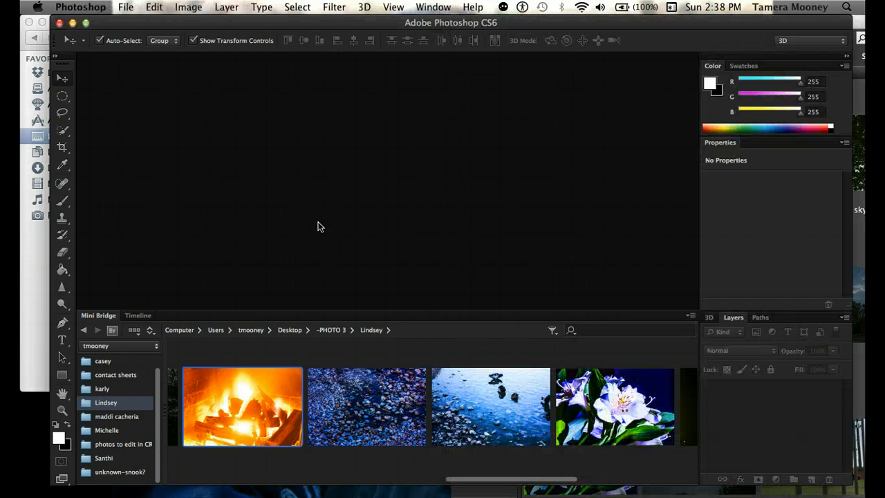
{"action": "left_click", "coordinate": [127, 8]}
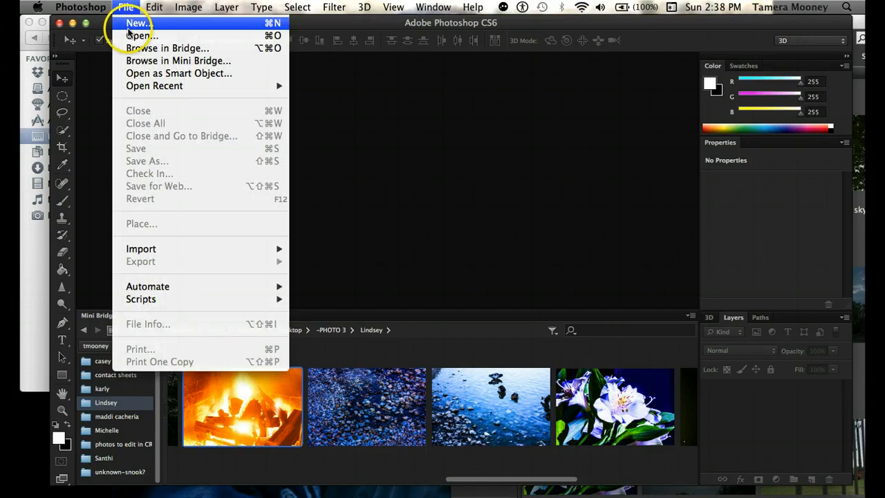
{"action": "left_click", "coordinate": [135, 36]}
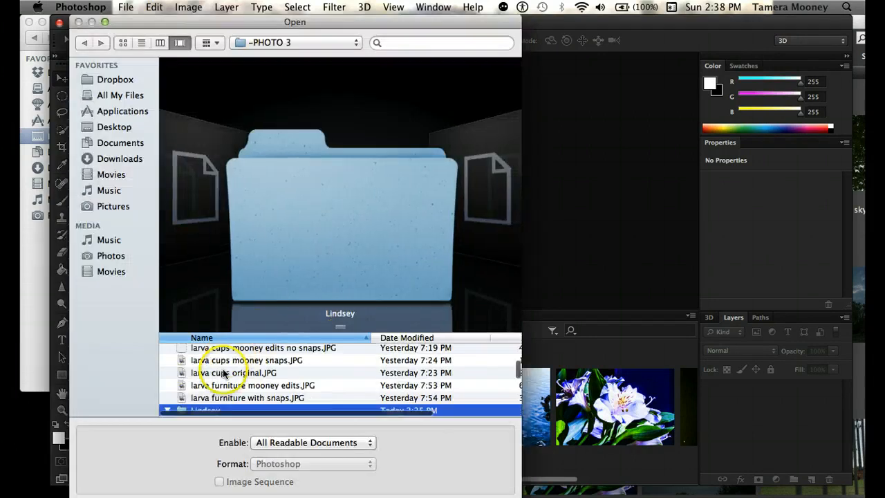
{"action": "scroll", "coordinate": [223, 370], "scroll_direction": "down", "scroll_amount": 3}
{"action": "scroll", "coordinate": [223, 369], "scroll_direction": "down", "scroll_amount": 5}
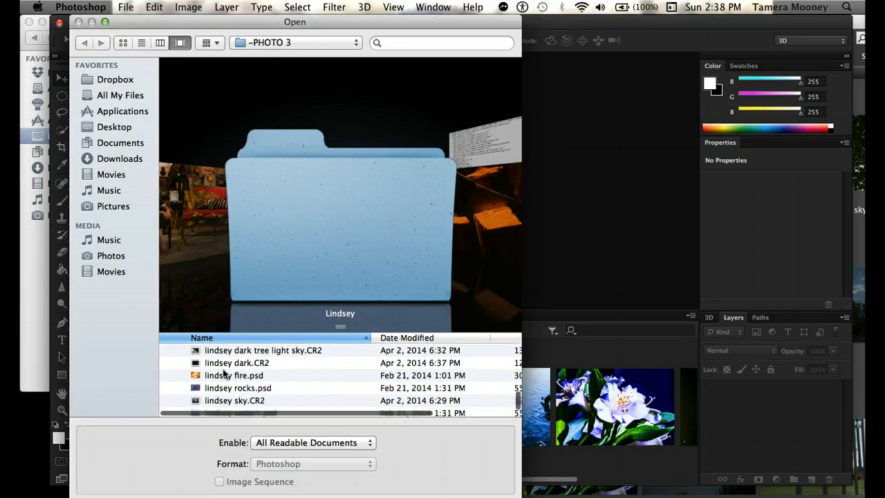
{"action": "left_click", "coordinate": [229, 378]}
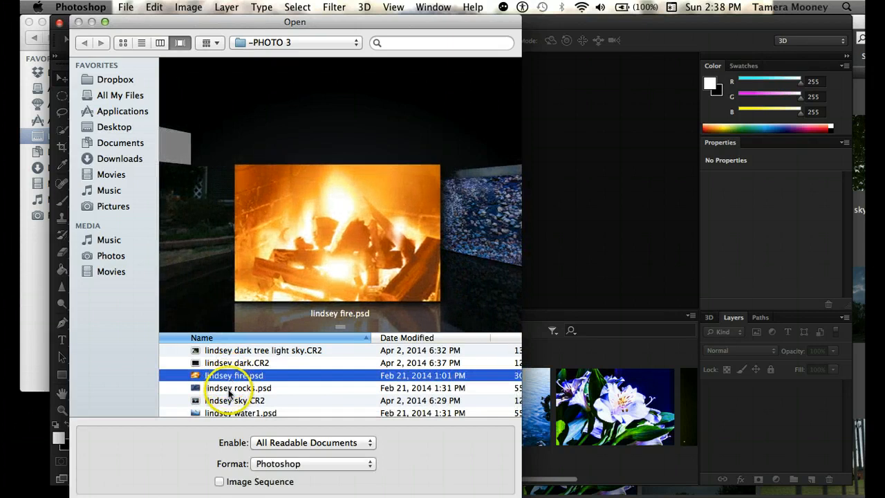
{"action": "left_click", "coordinate": [228, 388]}
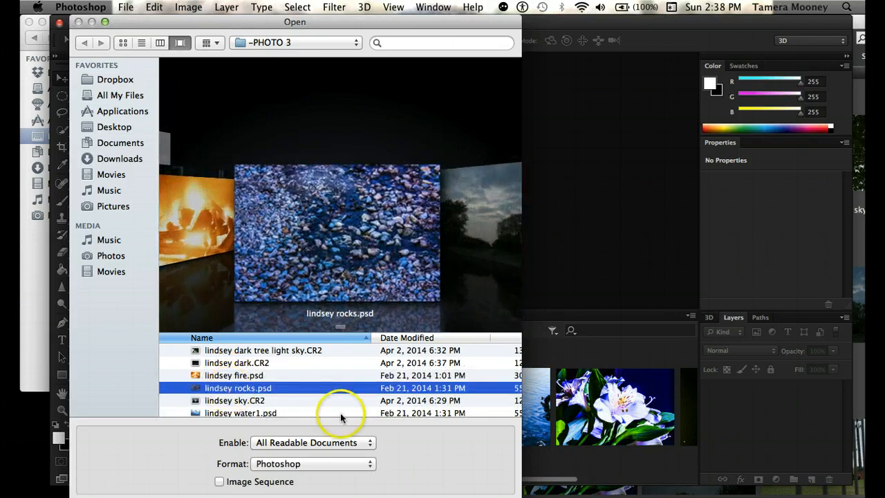
{"action": "left_click", "coordinate": [306, 464]}
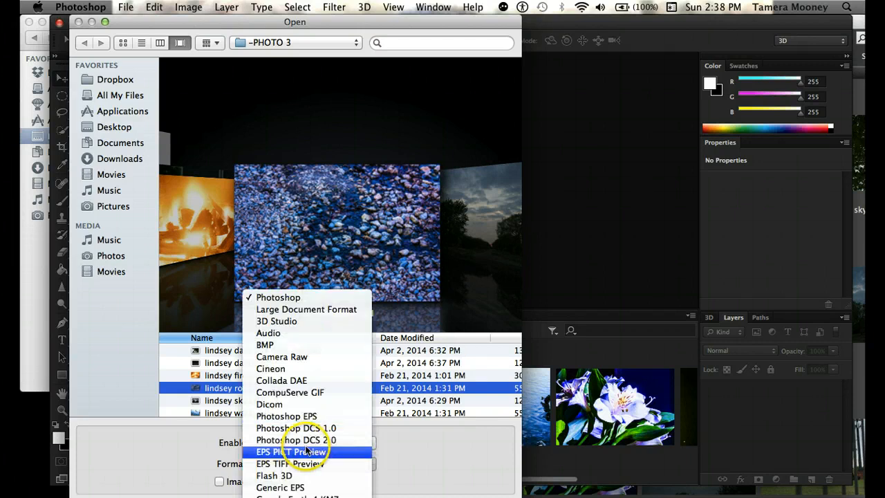
{"action": "left_click", "coordinate": [293, 361]}
{"action": "left_click", "coordinate": [518, 477]}
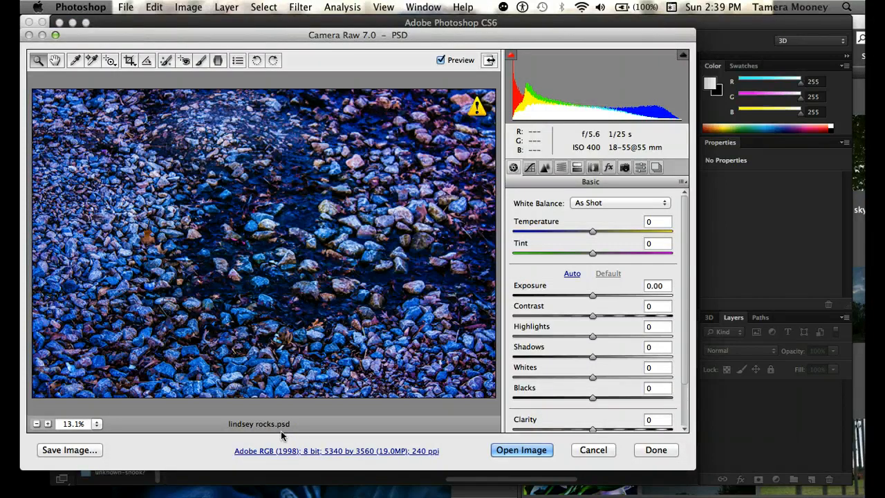
{"action": "left_click", "coordinate": [599, 451]}
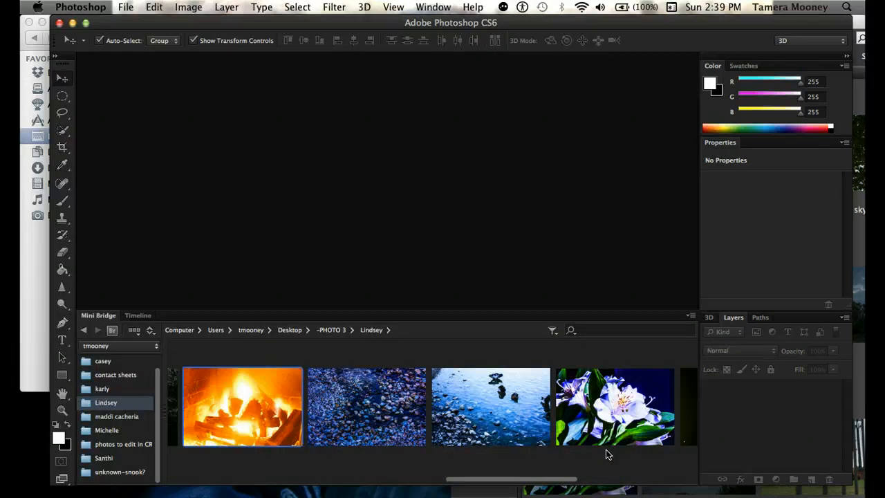
- Switch to Adobe Bridge, select -lindsey 1.CR2 and look through the other photos in the Lindsey folder
{"action": "left_click", "coordinate": [503, 493]}
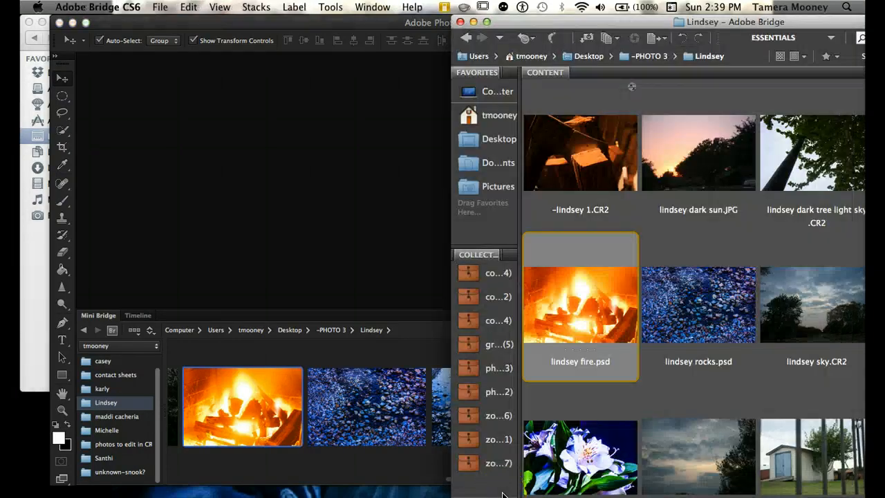
{"action": "left_click", "coordinate": [560, 188]}
{"action": "left_click", "coordinate": [584, 168]}
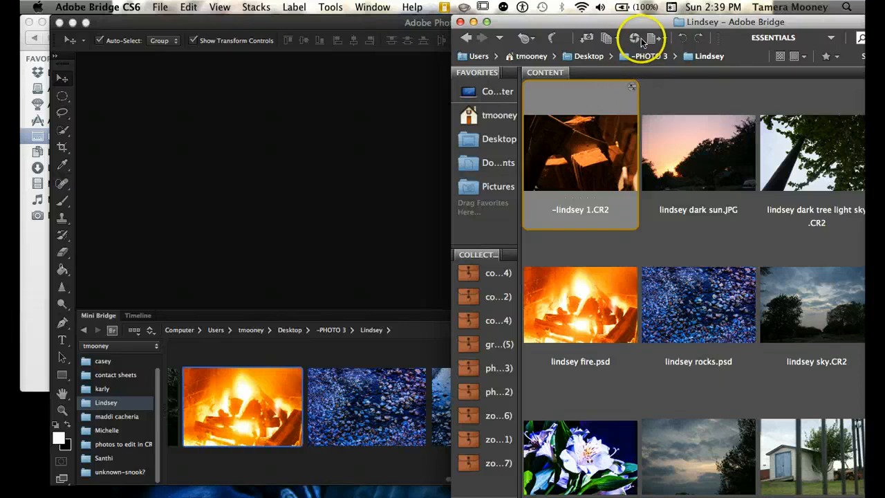
{"action": "scroll", "coordinate": [660, 136], "scroll_direction": "down", "scroll_amount": 2}
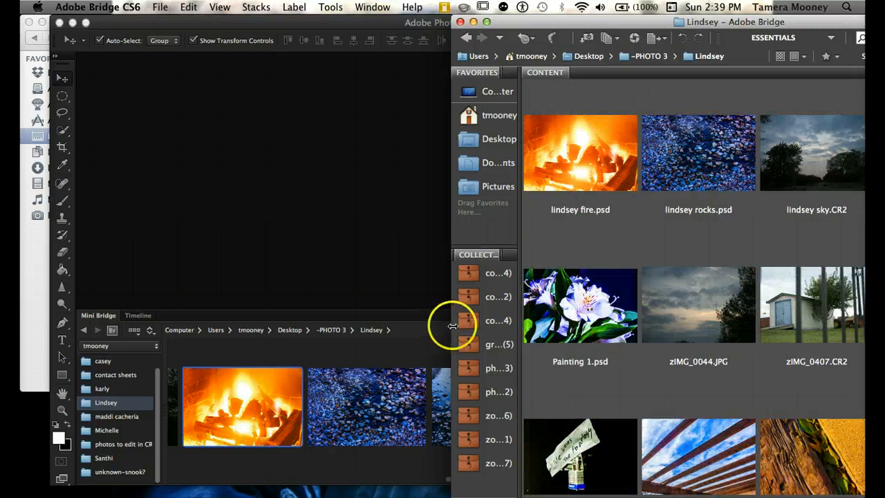
- Go up to the -PHOTO 3 folder and enlarge the thumbnails to examine ACR histogram.JPG
{"action": "left_click", "coordinate": [651, 55]}
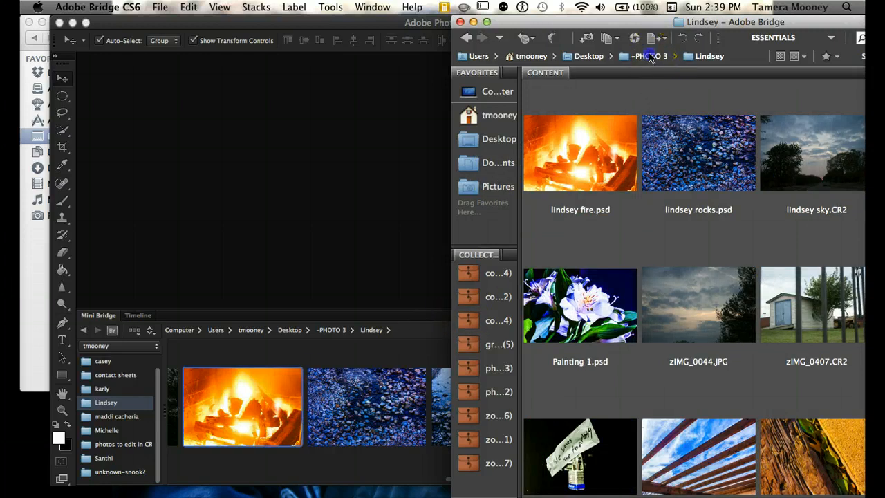
{"action": "key", "text": "super+equal"}
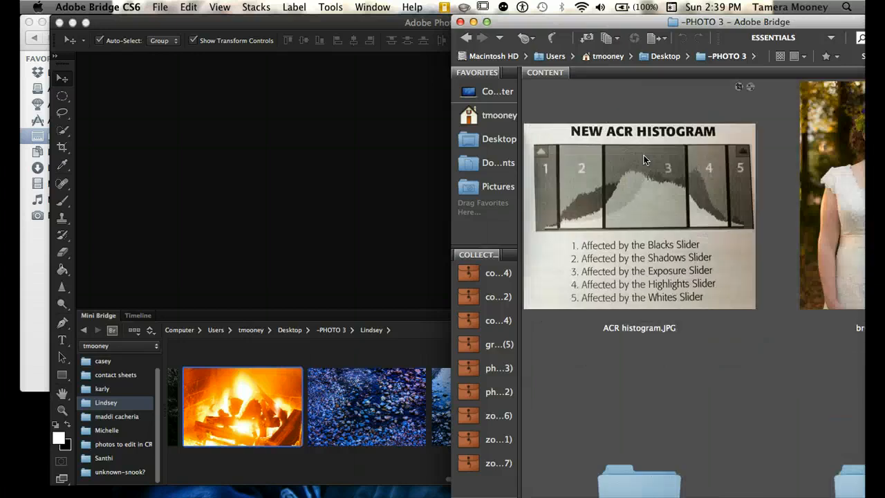
{"action": "key", "text": "super+equal"}
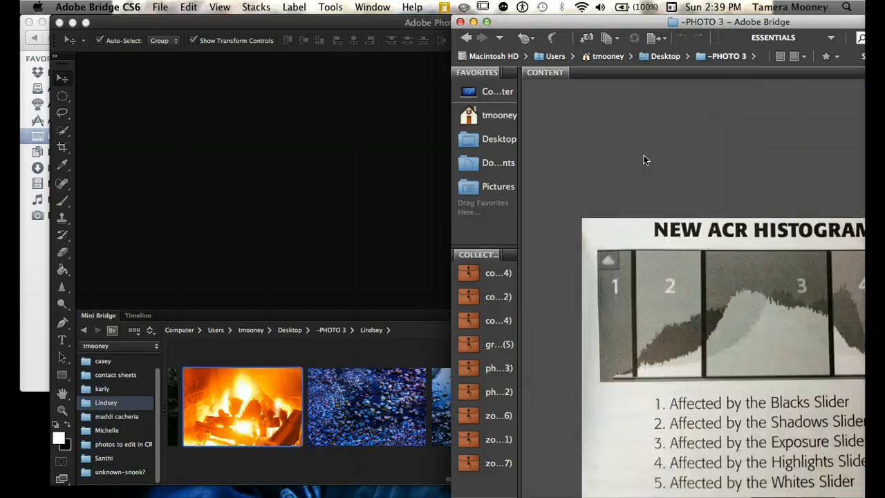
{"action": "key", "text": "super+minus"}
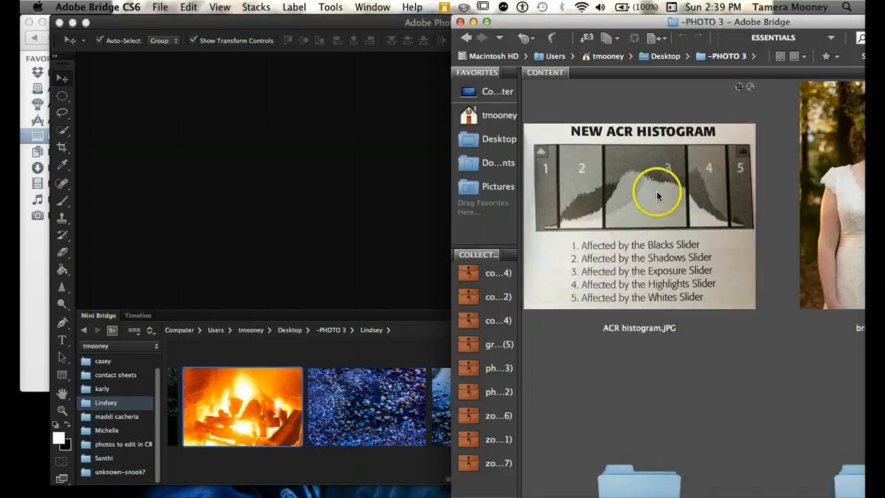
- Move the Bridge window aside, switch to Photoshop and select -lindsey 1.CR2 at the start of the Mini Bridge filmstrip
{"action": "left_click_drag", "start_coordinate": [587, 26], "coordinate": [702, 24]}
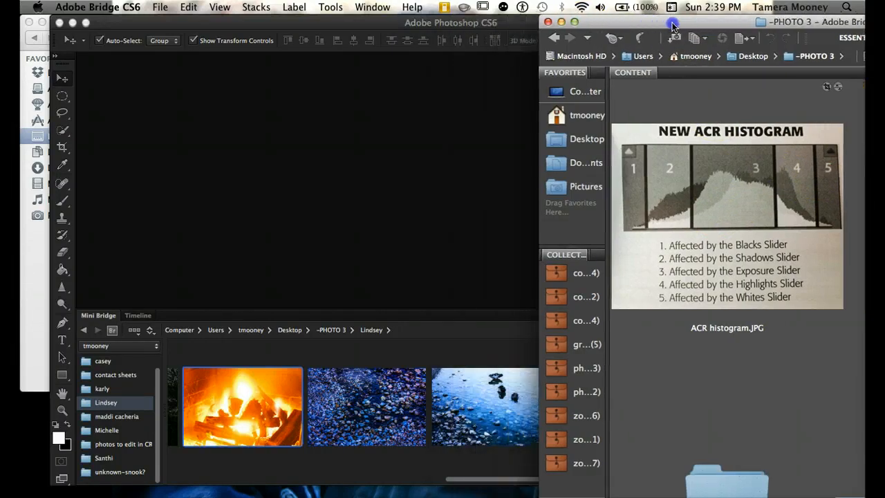
{"action": "left_click", "coordinate": [244, 413]}
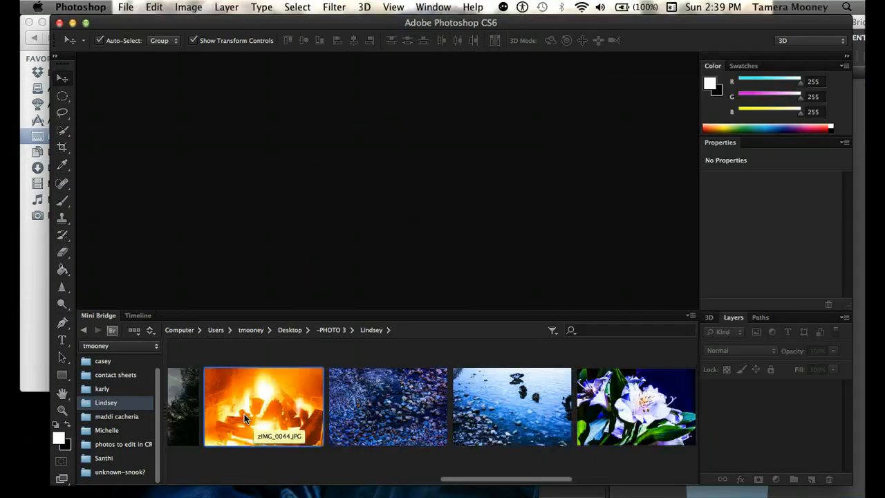
{"action": "scroll", "coordinate": [244, 414], "scroll_direction": "left", "scroll_amount": 2}
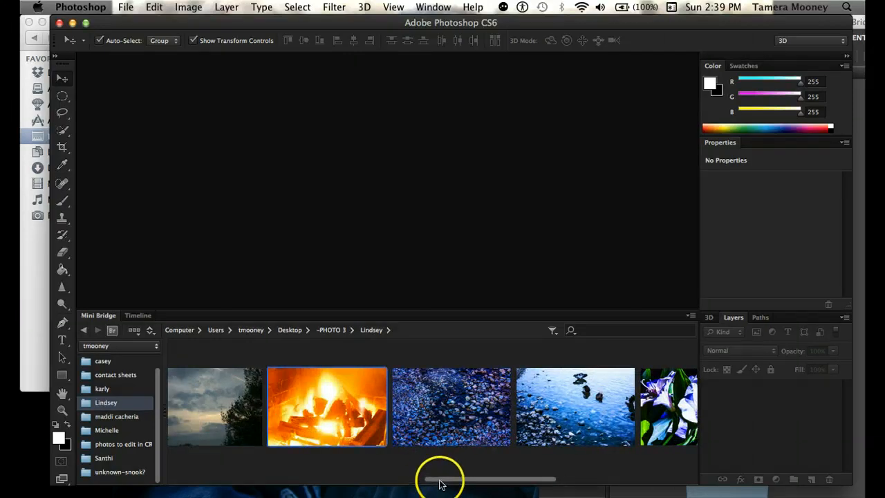
{"action": "left_click", "coordinate": [263, 472]}
{"action": "left_click", "coordinate": [262, 473]}
{"action": "left_click", "coordinate": [248, 423]}
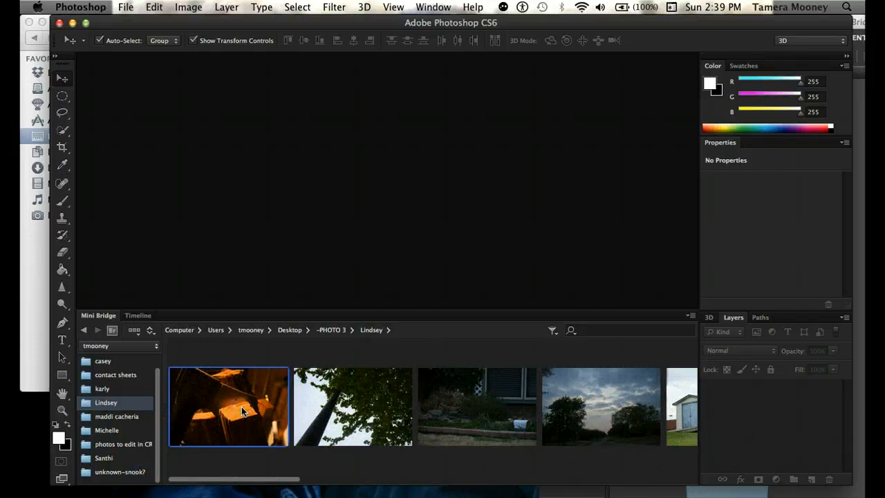
{"action": "mouse_move", "coordinate": [241, 413]}
{"action": "left_mouse_down"}
{"action": "mouse_move", "coordinate": [247, 442]}
{"action": "mouse_move", "coordinate": [230, 429]}
{"action": "mouse_move", "coordinate": [225, 443]}
{"action": "left_mouse_up"}
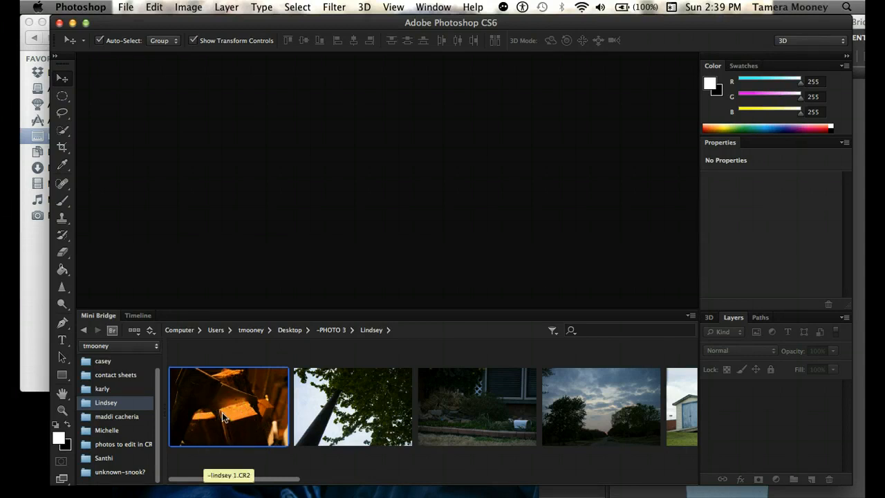
- Check the Open with choices for -lindsey 1.CR2 in Mini Bridge without opening it, keeping the photo selected
{"action": "right_click", "coordinate": [222, 412]}
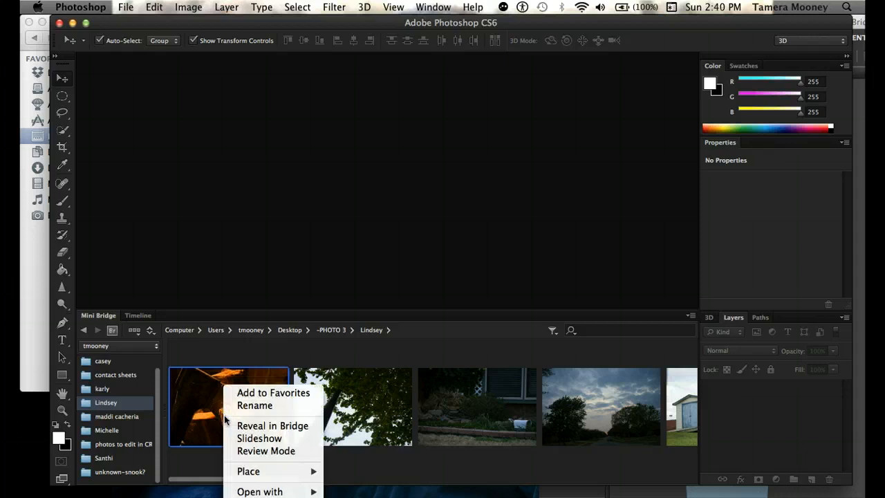
{"action": "mouse_move", "coordinate": [266, 492]}
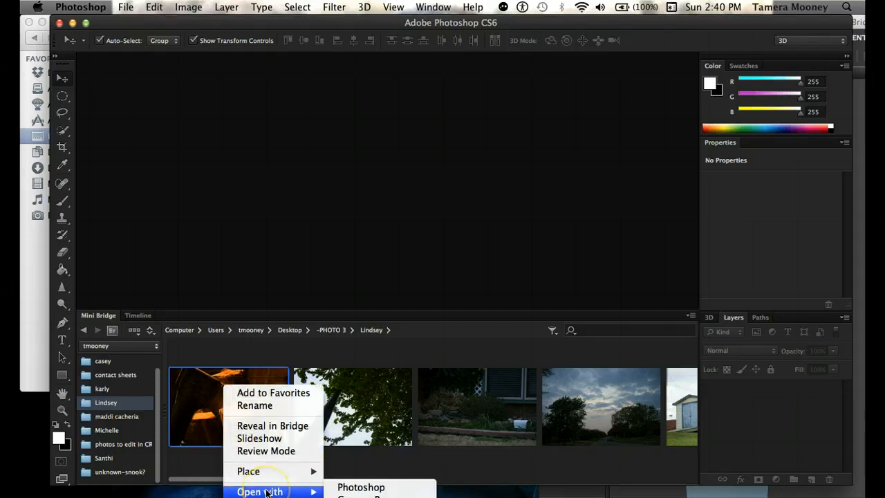
{"action": "left_click", "coordinate": [207, 464]}
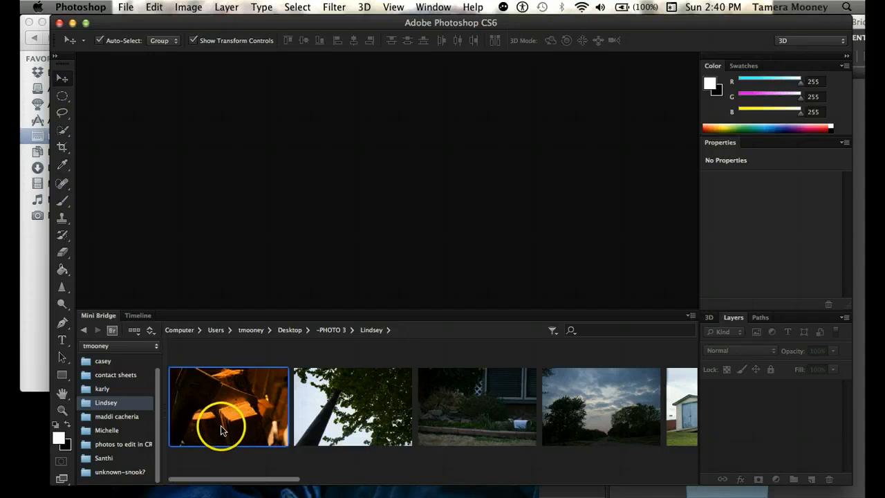
{"action": "left_click", "coordinate": [209, 418]}
{"action": "left_click", "coordinate": [231, 408]}
{"action": "left_click", "coordinate": [226, 403]}
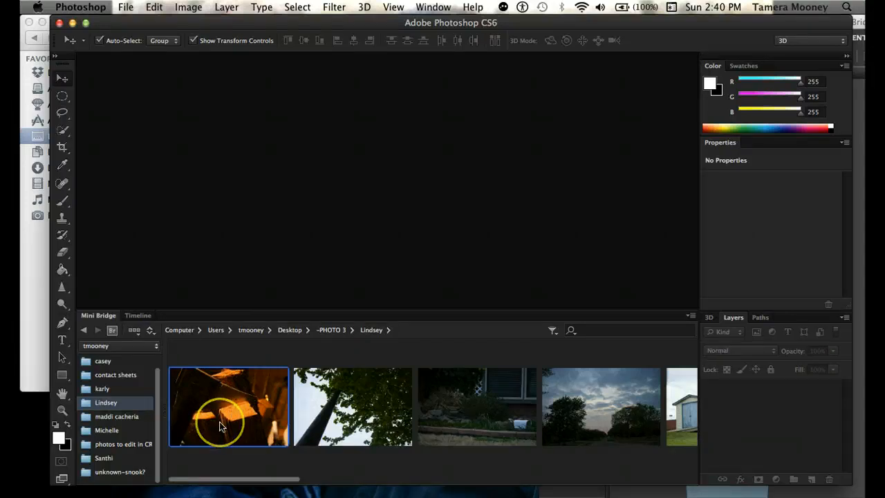
- Switch to Finder and preview the raw photo -lindsey 1.CR2 in the Lindsey folder
{"action": "left_click", "coordinate": [38, 286]}
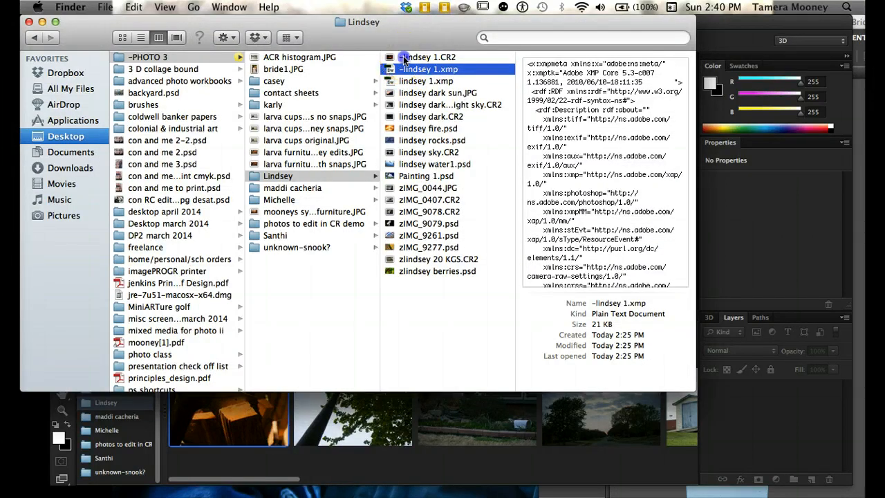
{"action": "left_click", "coordinate": [401, 60]}
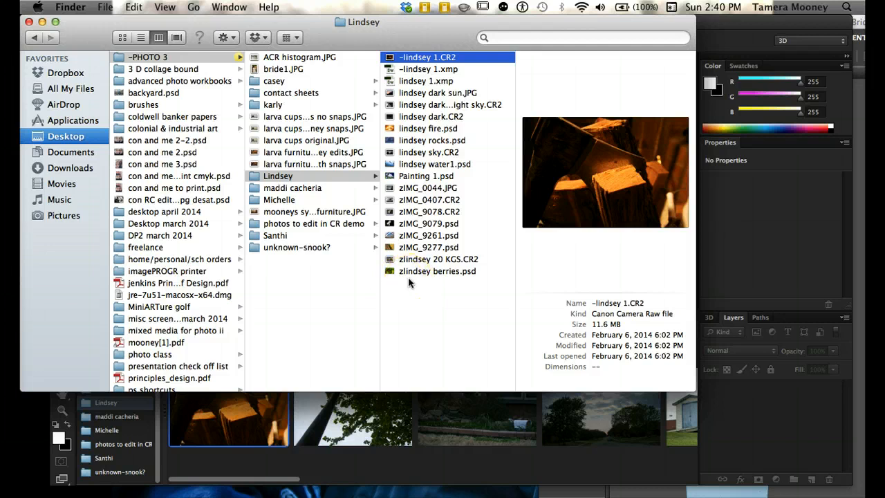
{"action": "left_click", "coordinate": [141, 57]}
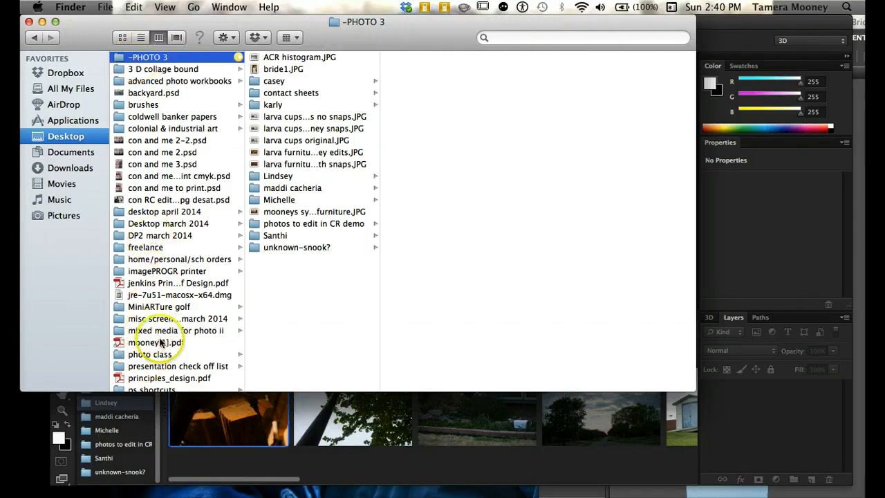
{"action": "left_click", "coordinate": [43, 23]}
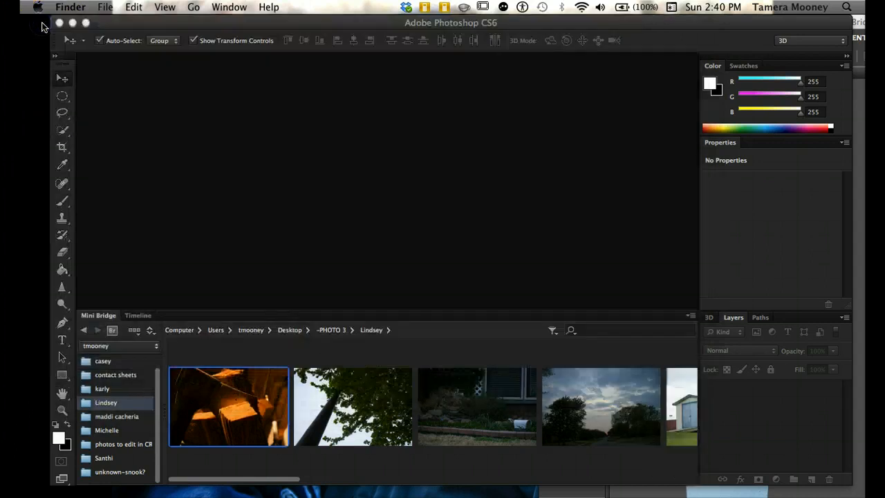
{"action": "right_click", "coordinate": [219, 419]}
{"action": "mouse_move", "coordinate": [290, 491]}
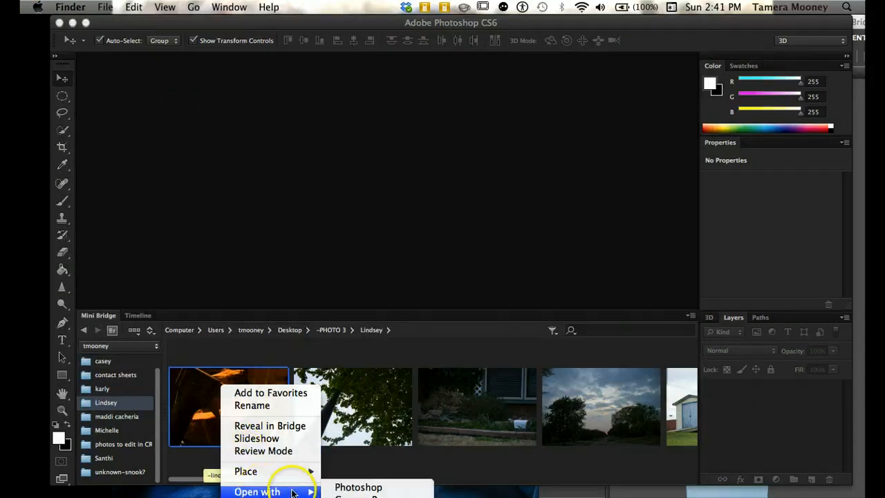
{"action": "left_click", "coordinate": [358, 487]}
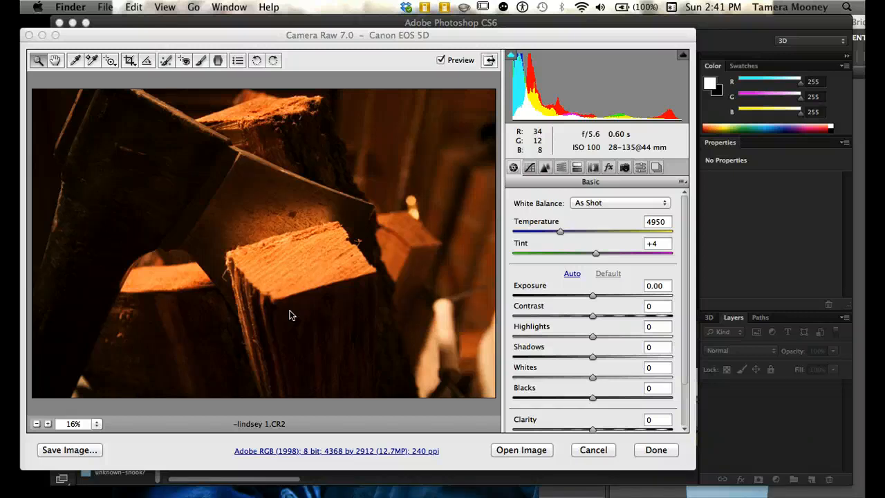
{"action": "left_click", "coordinate": [421, 453]}
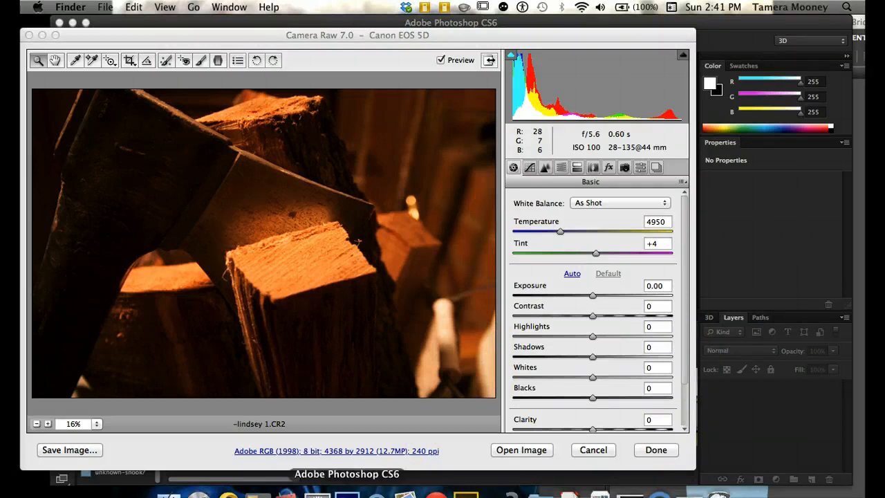
{"action": "left_click", "coordinate": [347, 494]}
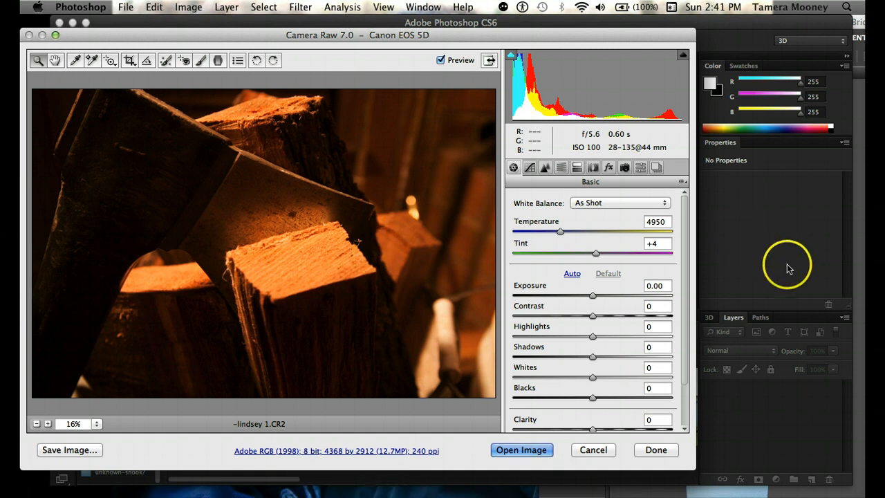
{"action": "left_click", "coordinate": [592, 450]}
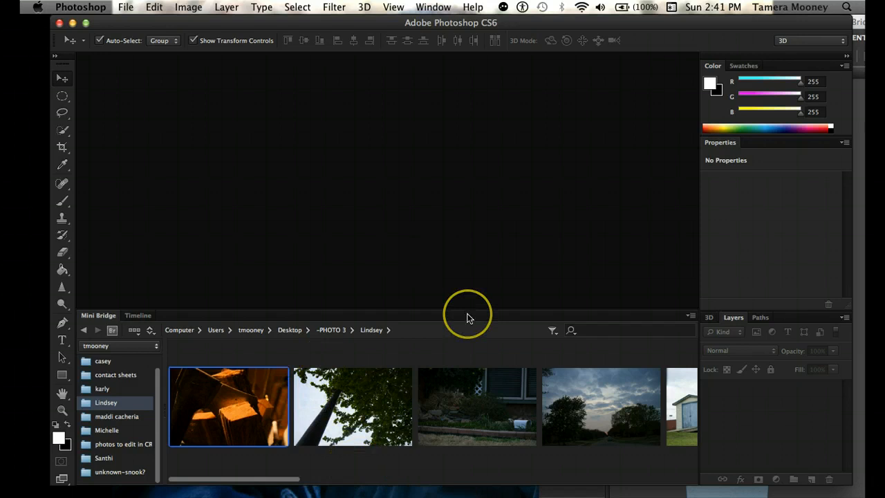
- Open -lindsey 1.CR2 from Mini Bridge in Camera Raw and view its saved snapshots o and ex
{"action": "right_click", "coordinate": [244, 400]}
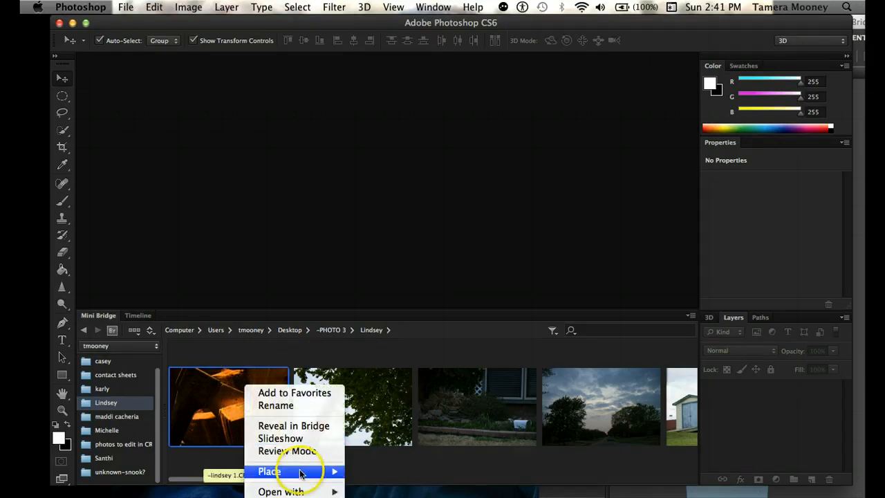
{"action": "left_click", "coordinate": [357, 489]}
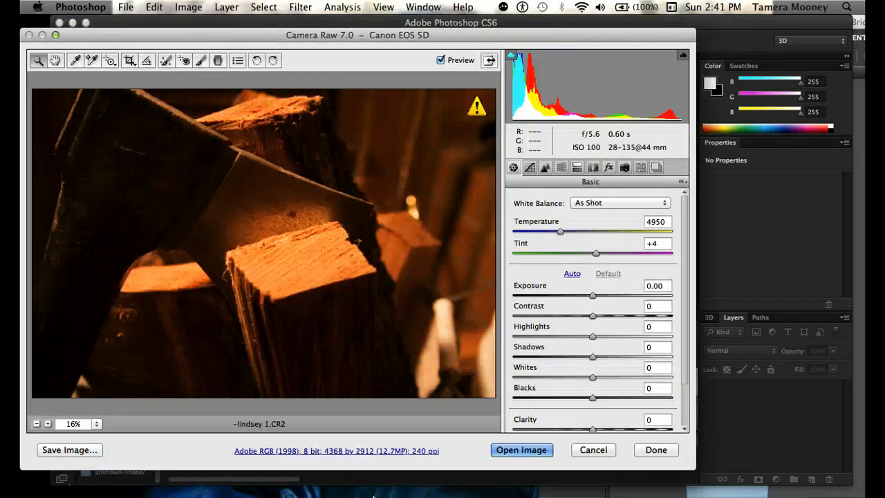
{"action": "left_click", "coordinate": [656, 167]}
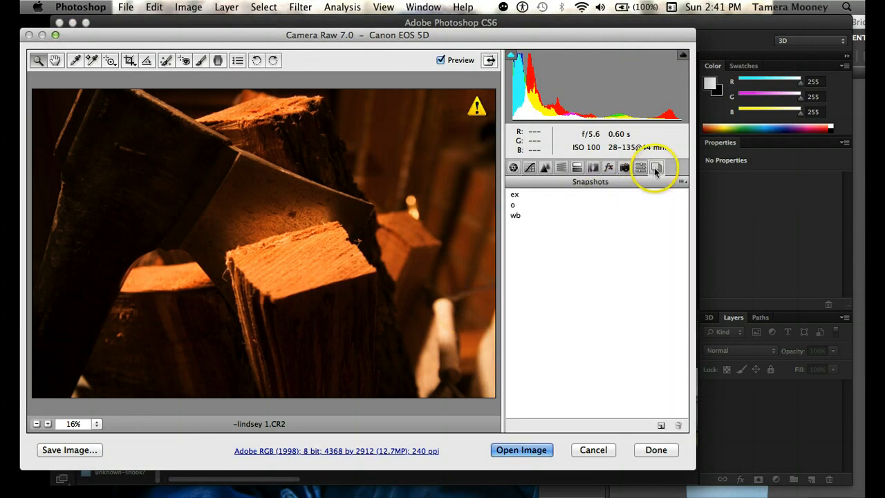
{"action": "left_click", "coordinate": [514, 205]}
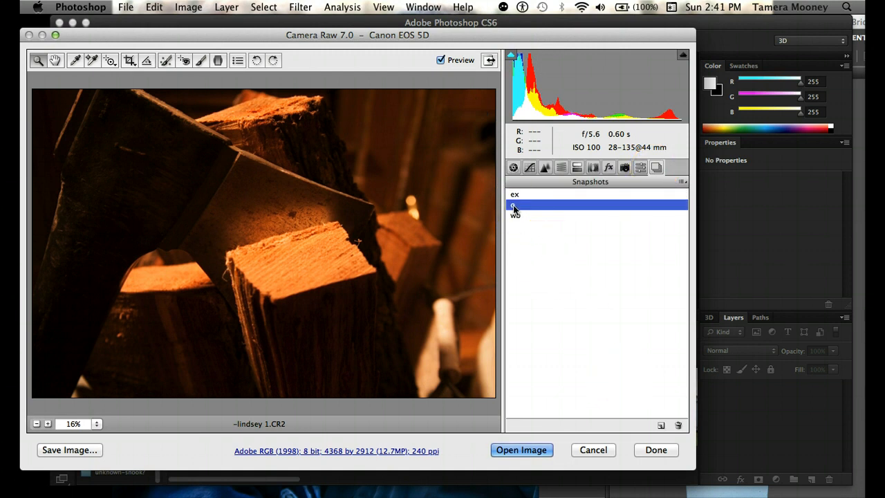
{"action": "left_click", "coordinate": [515, 195]}
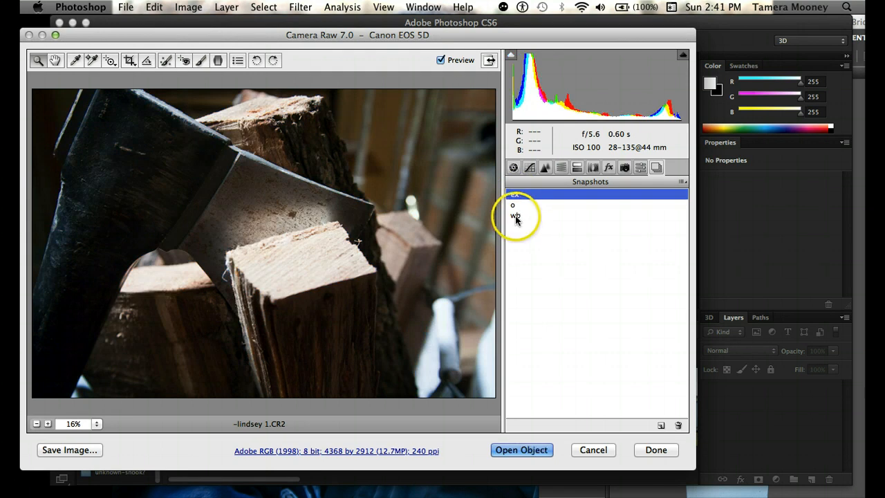
- Delete the existing snapshots wb, ex and o from the photo, checking each one before removing it
{"action": "left_click", "coordinate": [515, 218]}
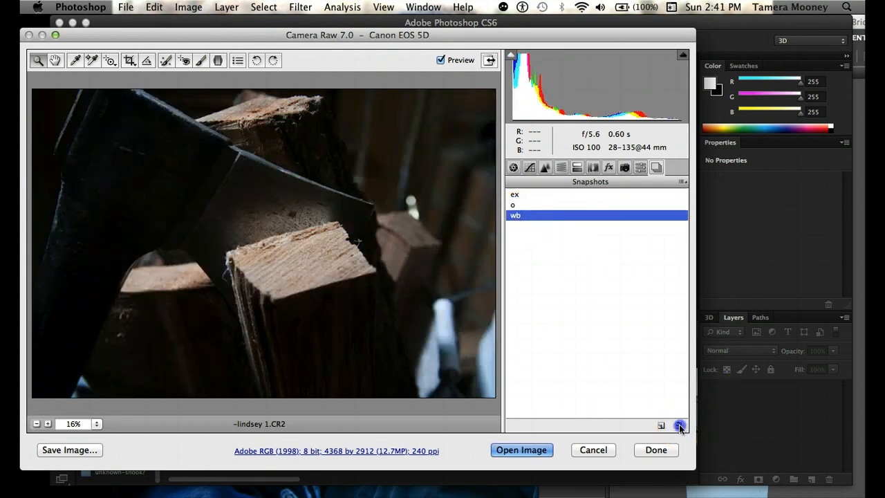
{"action": "left_click", "coordinate": [680, 427]}
{"action": "left_click", "coordinate": [520, 195]}
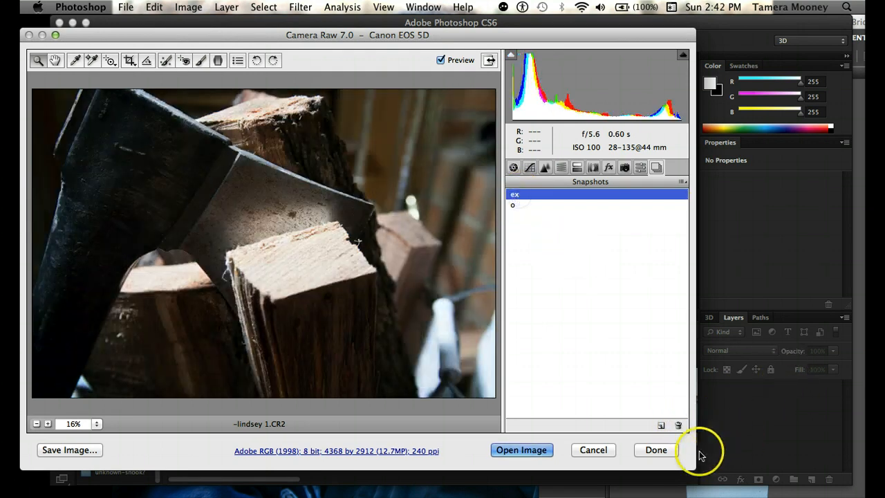
{"action": "left_click", "coordinate": [678, 425]}
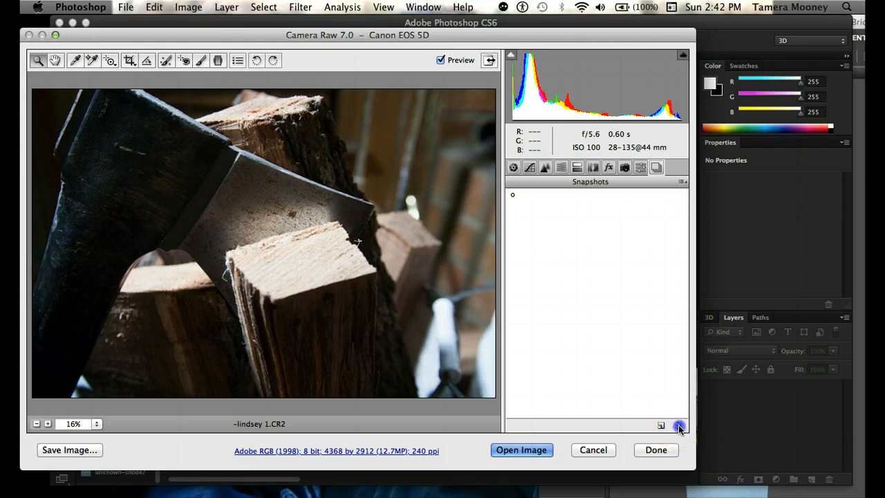
{"action": "left_click", "coordinate": [513, 195]}
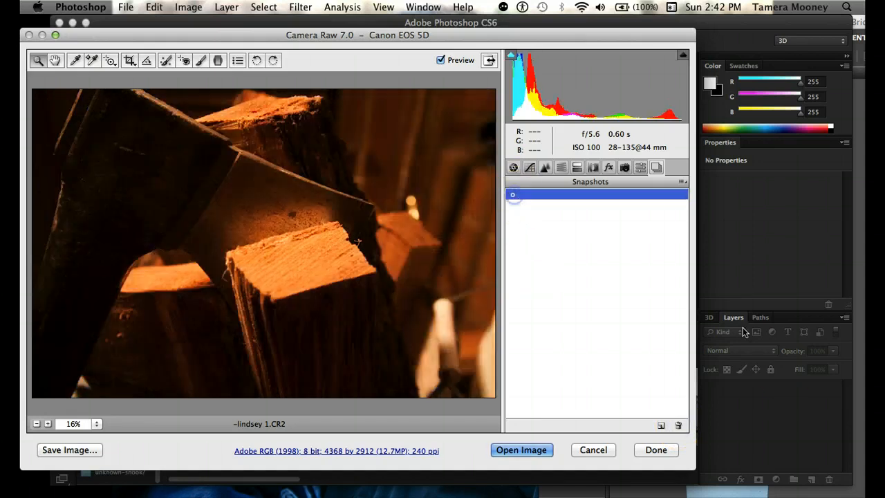
{"action": "left_click", "coordinate": [680, 426]}
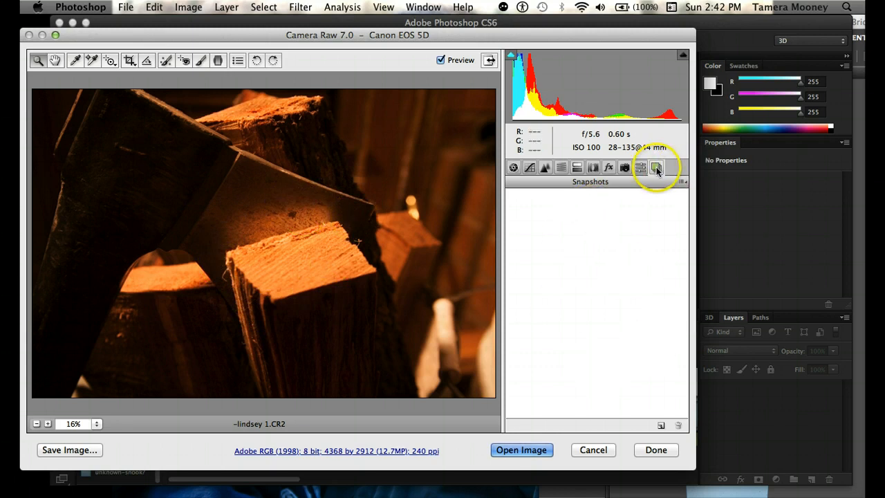
- Save the photo's unedited look as a new snapshot named original
{"action": "left_click", "coordinate": [661, 425]}
{"action": "type", "text": "original"}
{"action": "key", "text": "Return"}
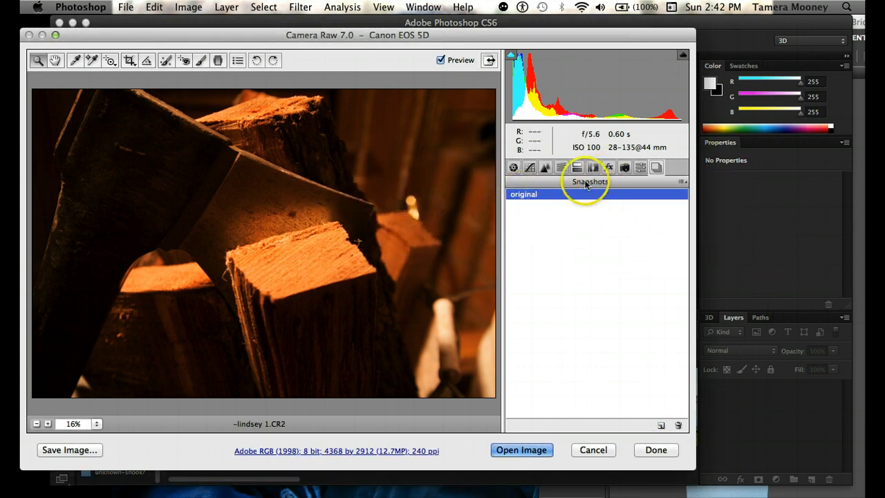
- Return to the Basic adjustments in full-screen view and sample several spots on the pale background post with the White Balance tool
{"action": "left_click", "coordinate": [513, 169]}
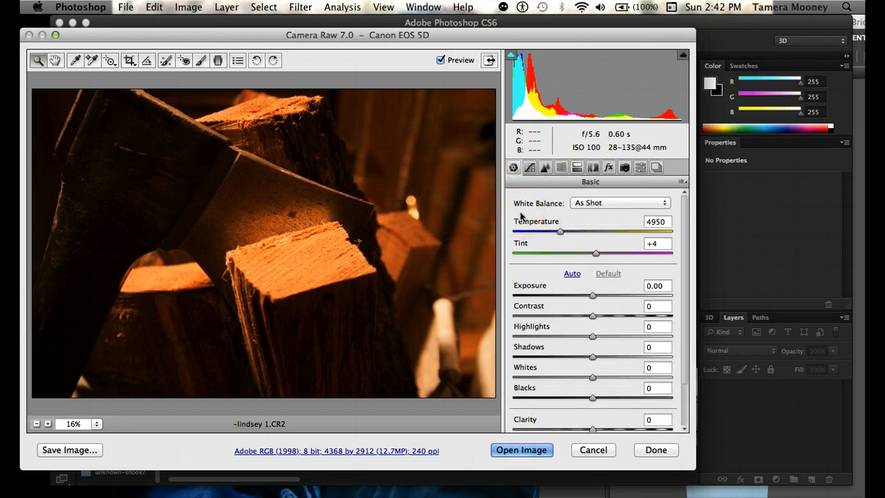
{"action": "key", "text": "f"}
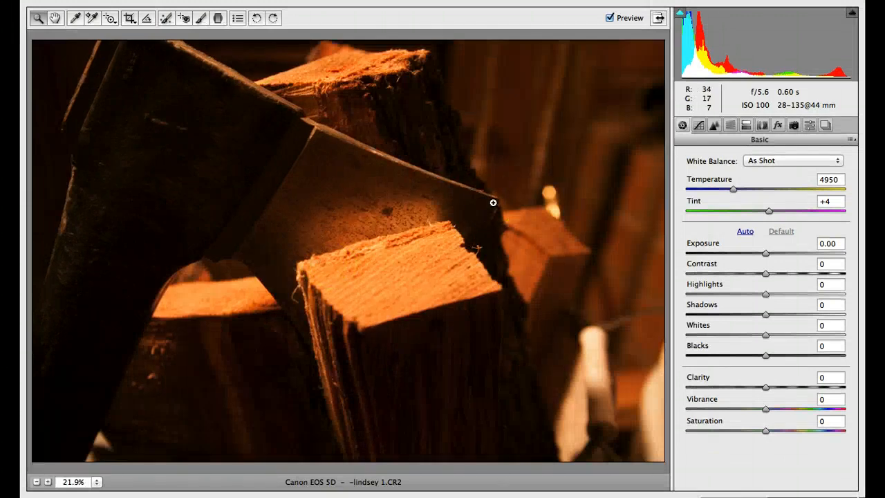
{"action": "key", "text": "i"}
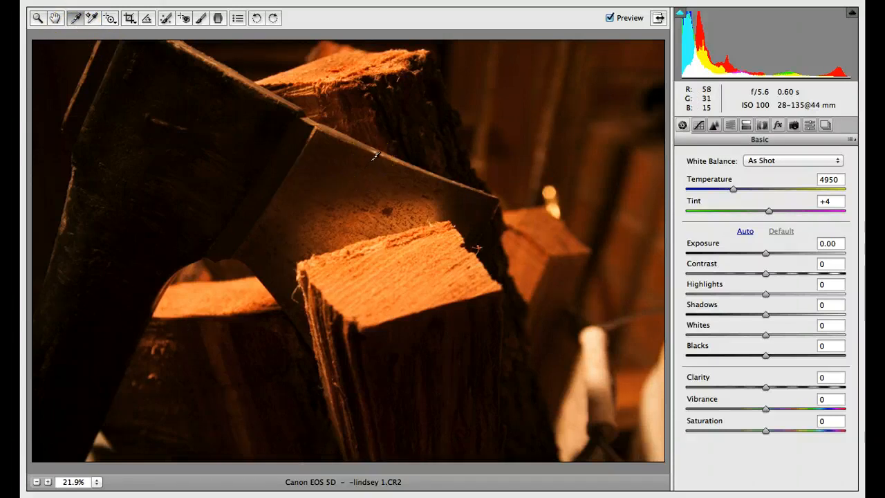
{"action": "left_click", "coordinate": [603, 371]}
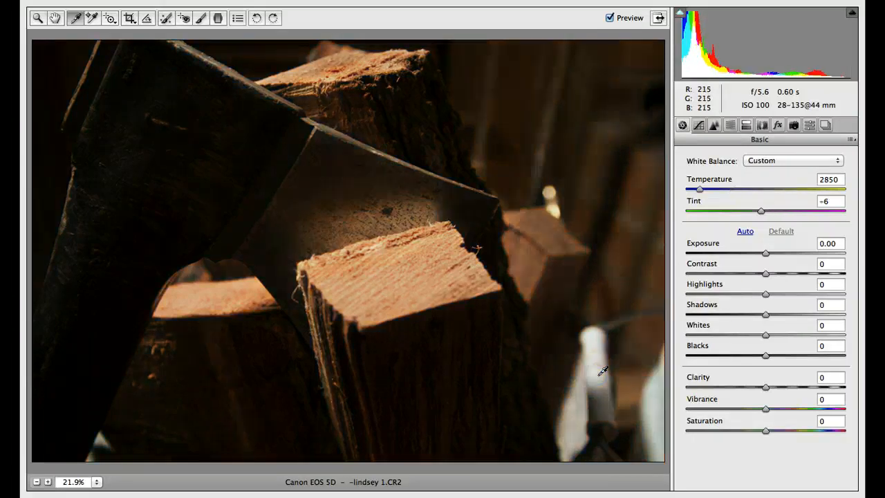
{"action": "left_click", "coordinate": [600, 381]}
{"action": "left_click", "coordinate": [602, 389]}
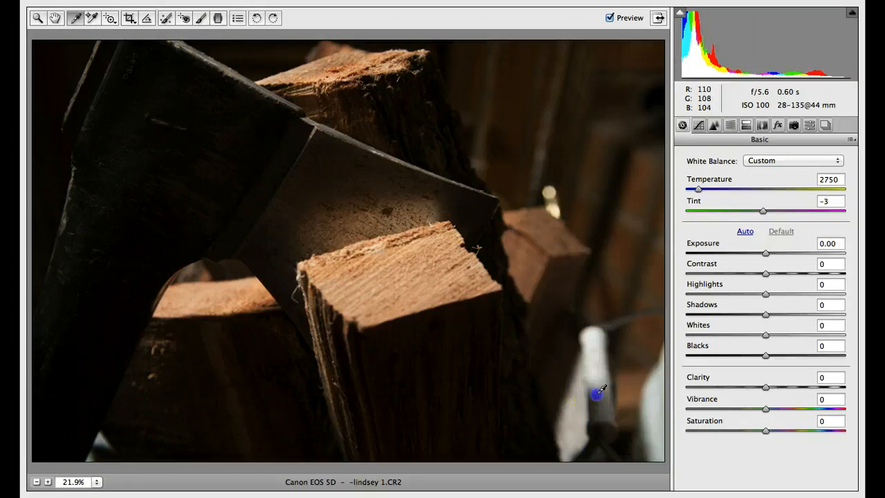
{"action": "left_click", "coordinate": [602, 397]}
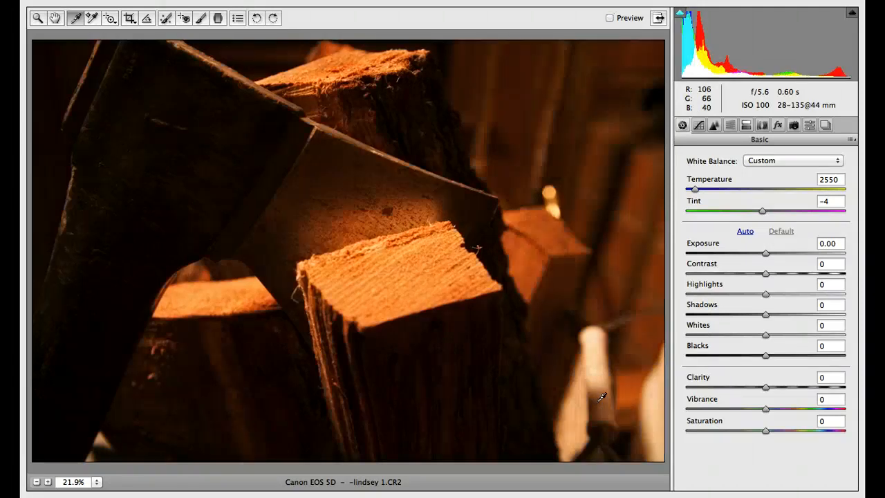
- Toggle the preview to compare the photo before and after the white balance correction
{"action": "key", "text": "p"}
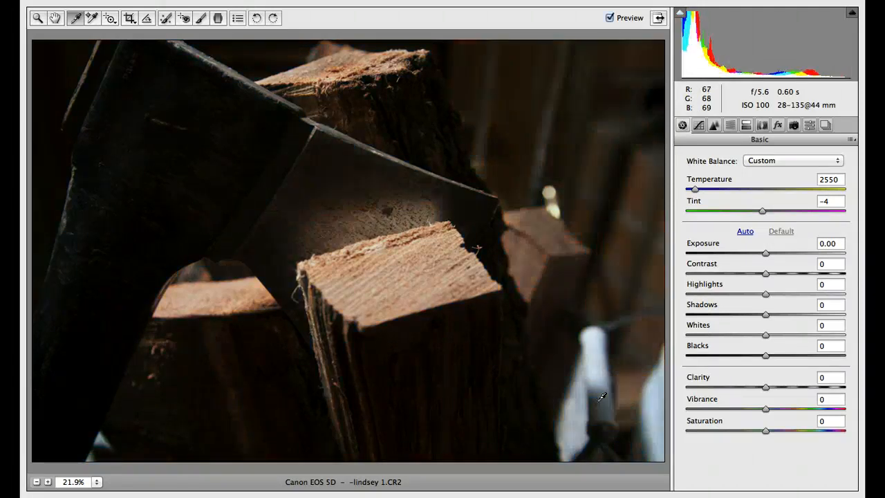
{"action": "key", "text": "p"}
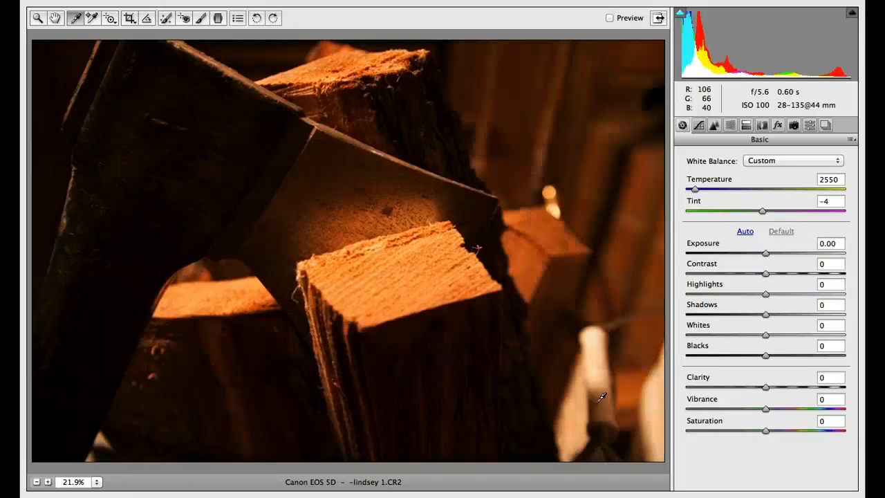
{"action": "key", "text": "p"}
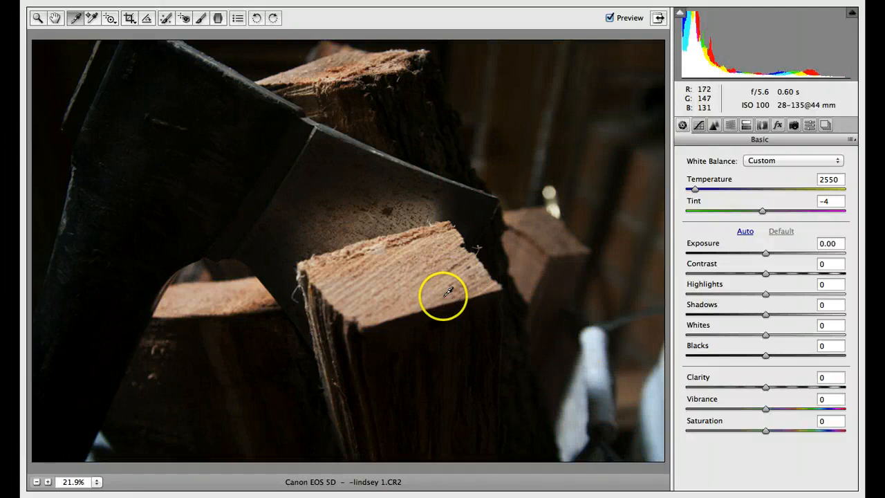
- Resample the white balance on the dark wood, the pale post and finally the axe blade for temperature 2550 and tint -2, checking the preview
{"action": "left_click", "coordinate": [442, 328]}
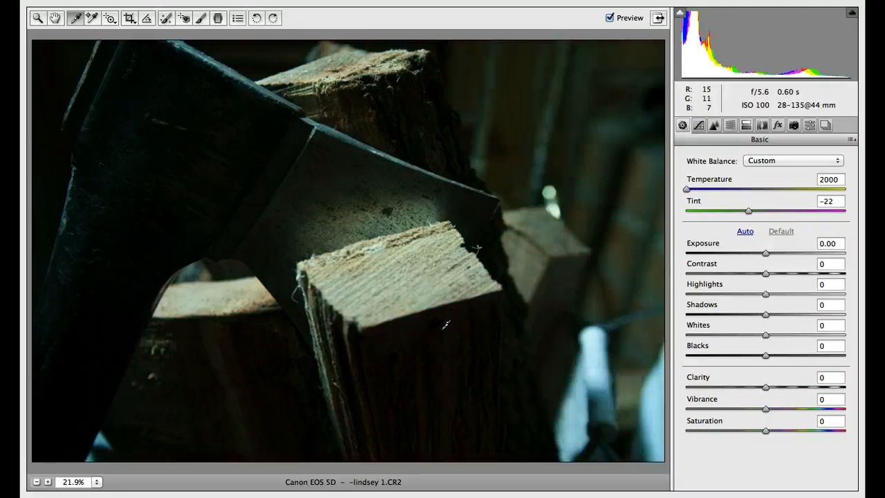
{"action": "left_click", "coordinate": [604, 377]}
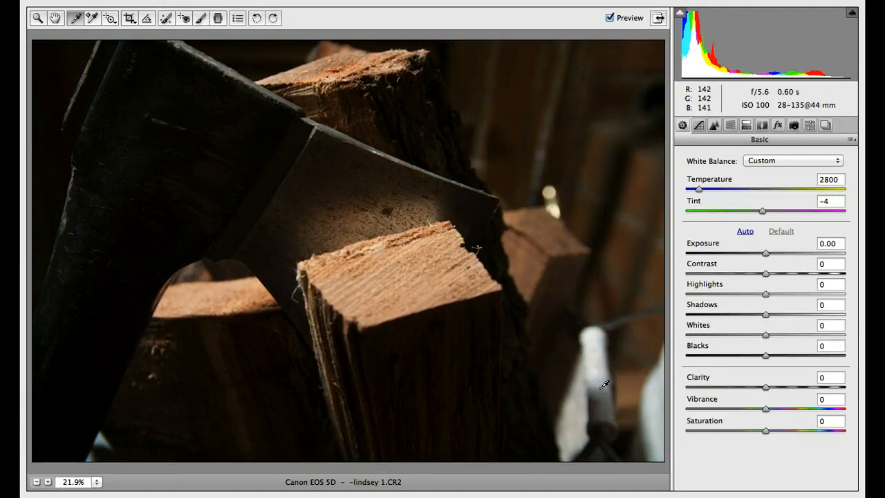
{"action": "left_click", "coordinate": [361, 140]}
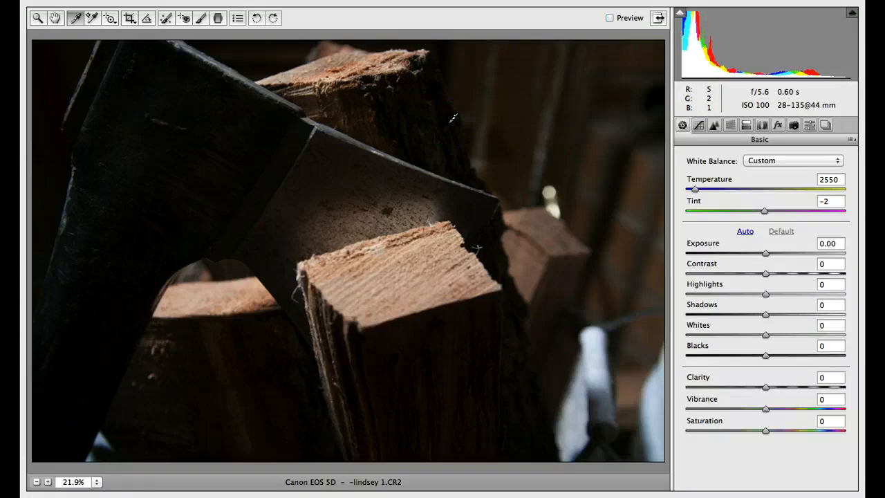
{"action": "key", "text": "p"}
{"action": "key", "text": "p"}
- Save the white-balanced look as a snapshot named wb and compare it with the original snapshot, leaving wb selected
{"action": "left_click", "coordinate": [827, 125]}
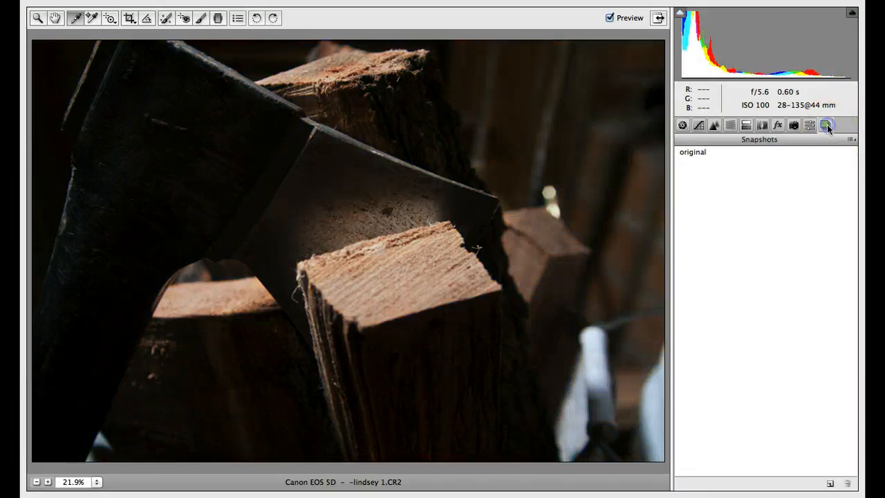
{"action": "left_click", "coordinate": [830, 484]}
{"action": "type", "text": "w"}
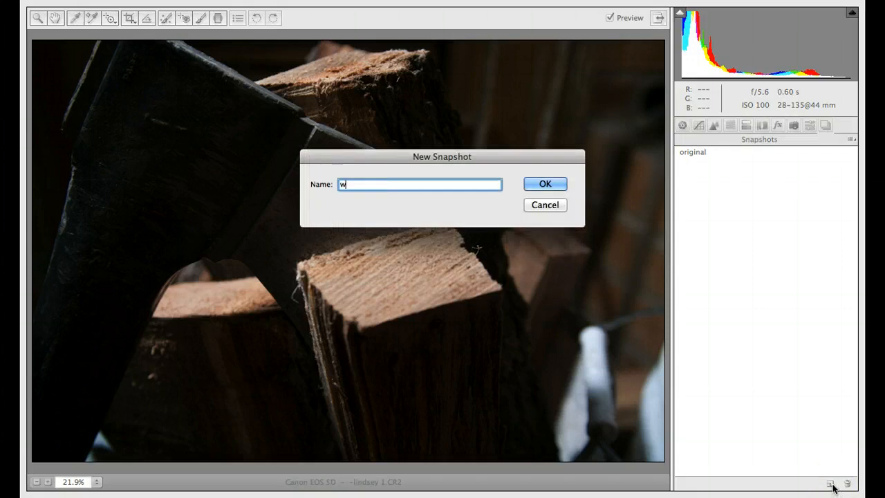
{"action": "type", "text": "b"}
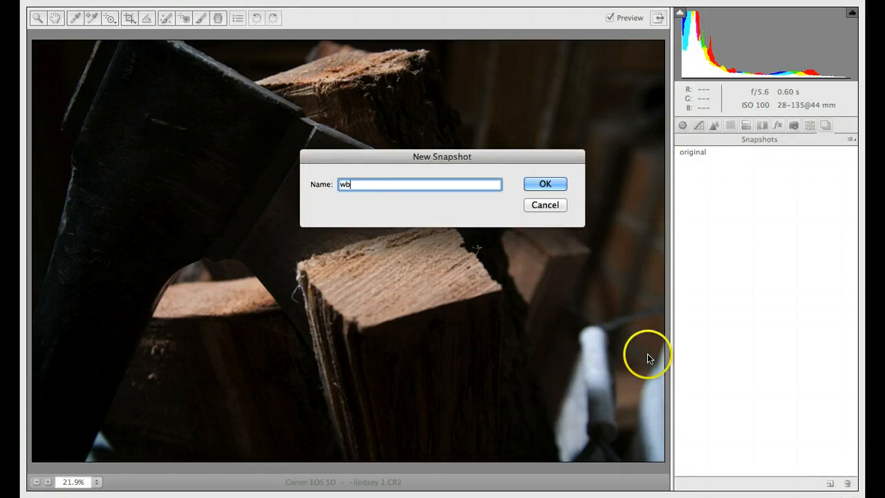
{"action": "left_click", "coordinate": [559, 186]}
{"action": "left_click", "coordinate": [706, 153]}
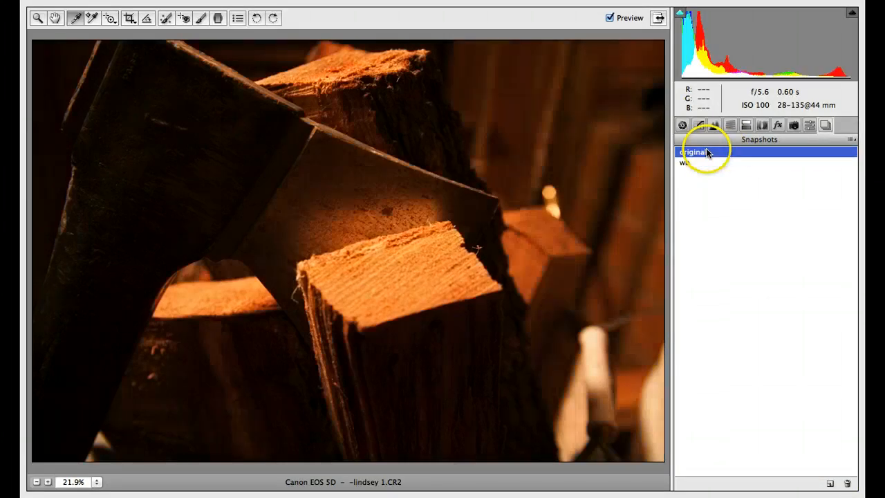
{"action": "left_click", "coordinate": [687, 163]}
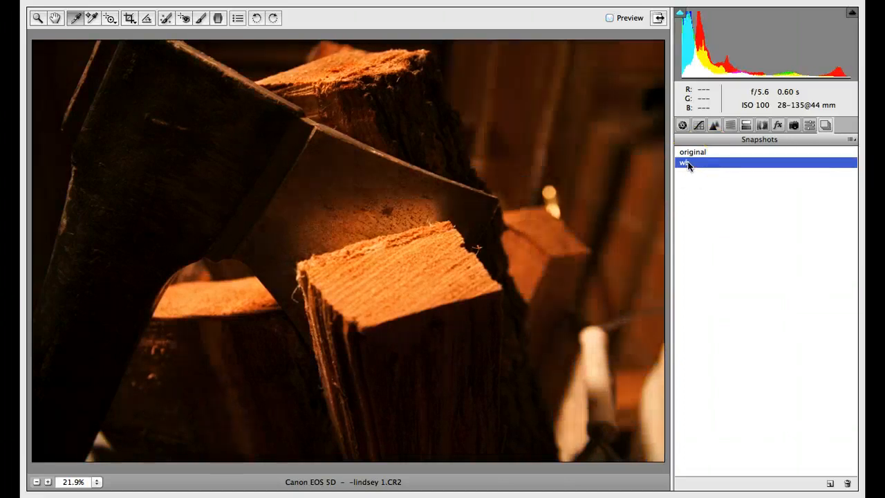
- Turn the preview back on and return to the Basic adjustments
{"action": "key", "text": "p"}
{"action": "left_click", "coordinate": [683, 125]}
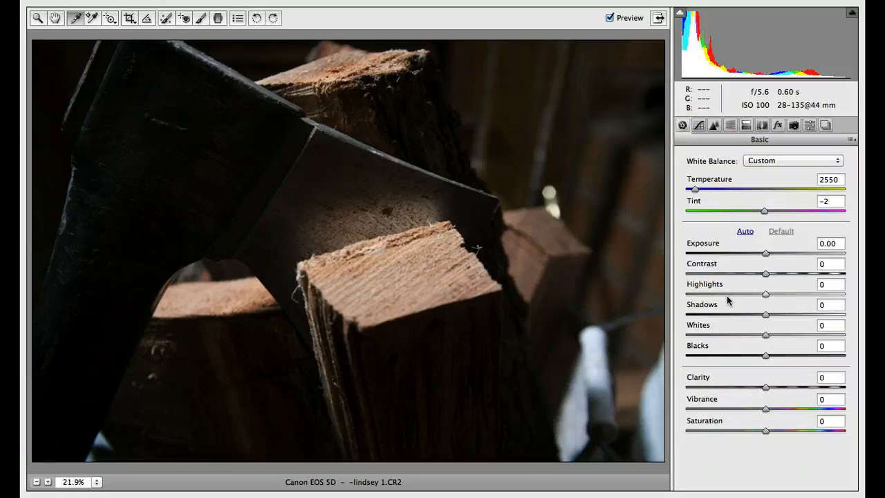
{"action": "left_click", "coordinate": [735, 233]}
{"action": "left_click", "coordinate": [823, 186]}
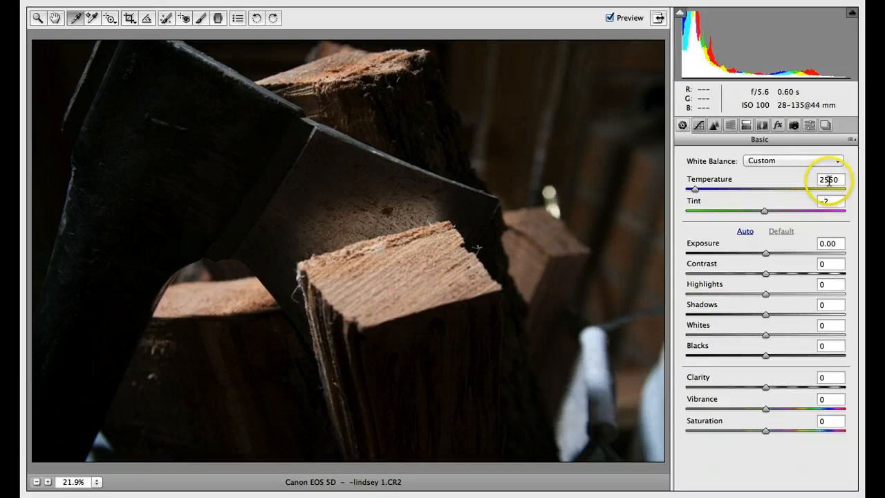
- Try warming the temperature to 4950, restore the wb snapshot and return to the Basic adjustments
{"action": "left_click_drag", "start_coordinate": [694, 187], "coordinate": [733, 193]}
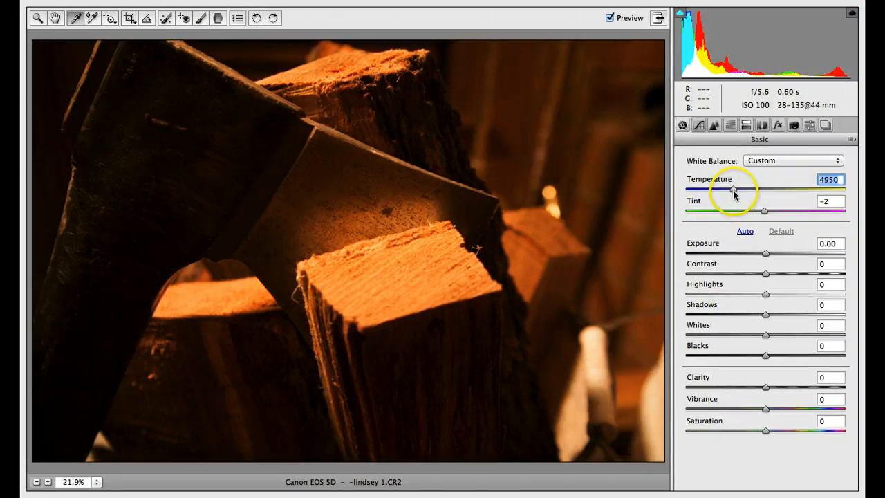
{"action": "left_click", "coordinate": [826, 125]}
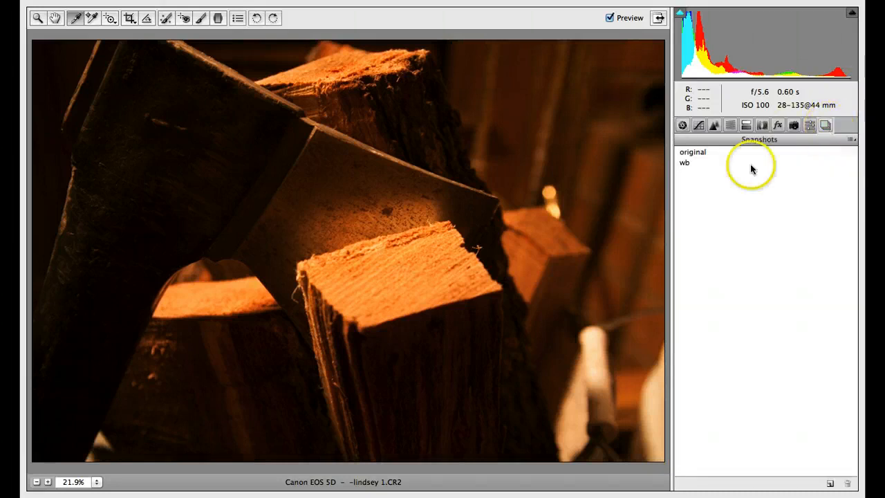
{"action": "left_click", "coordinate": [683, 162]}
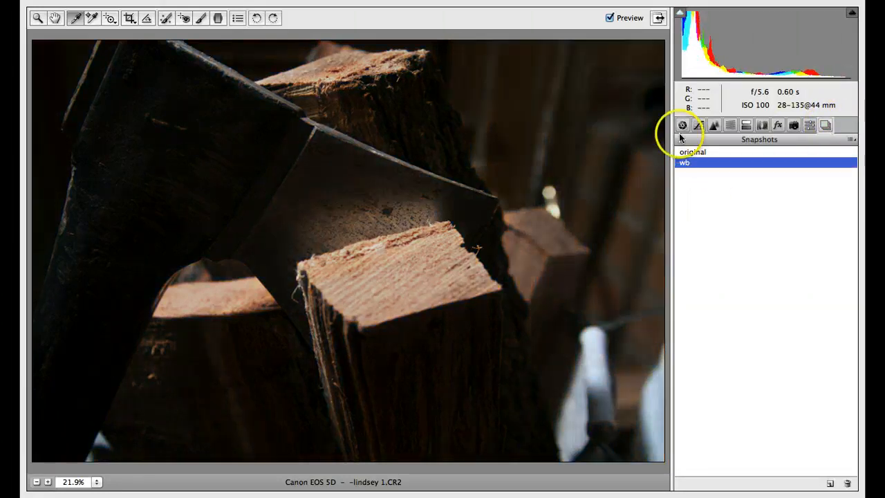
{"action": "left_click", "coordinate": [682, 125]}
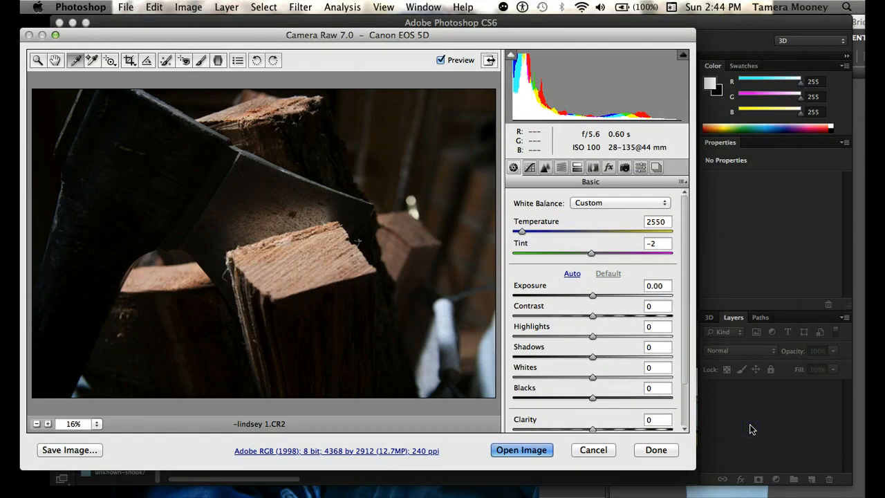
- Switch to Bridge to examine the slider zones in ACR histogram.JPG, and return to Camera Raw in full-screen view
{"action": "key", "text": "super+Tab"}
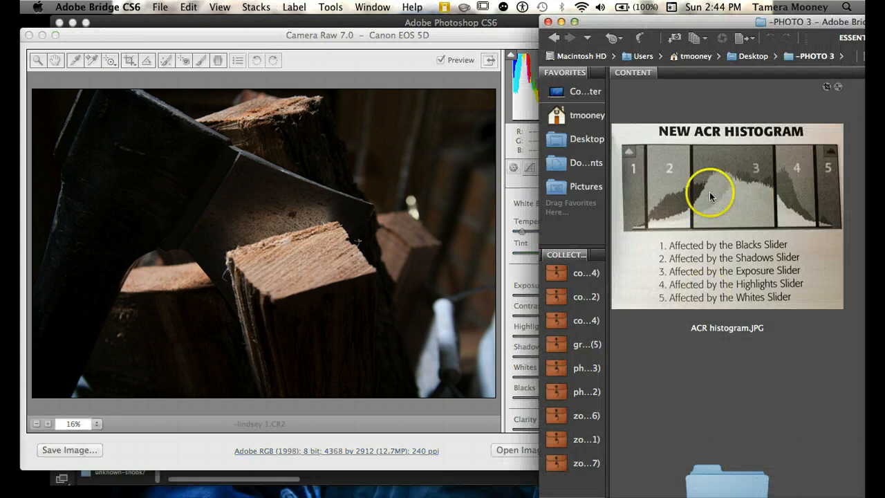
{"action": "left_click_drag", "start_coordinate": [617, 24], "coordinate": [523, 23]}
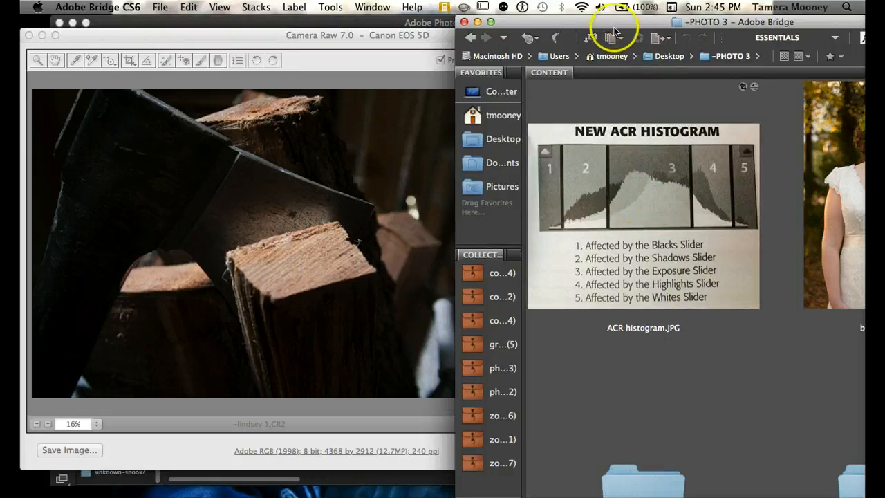
{"action": "left_click", "coordinate": [478, 23]}
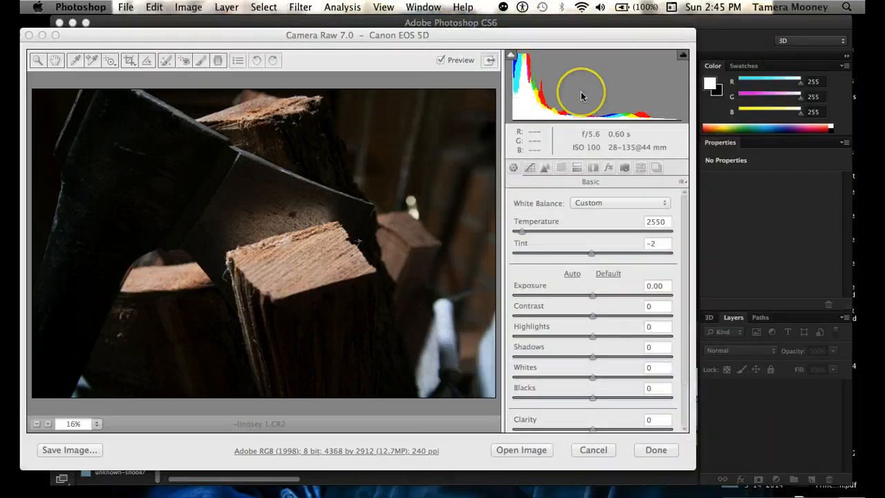
{"action": "key", "text": "f"}
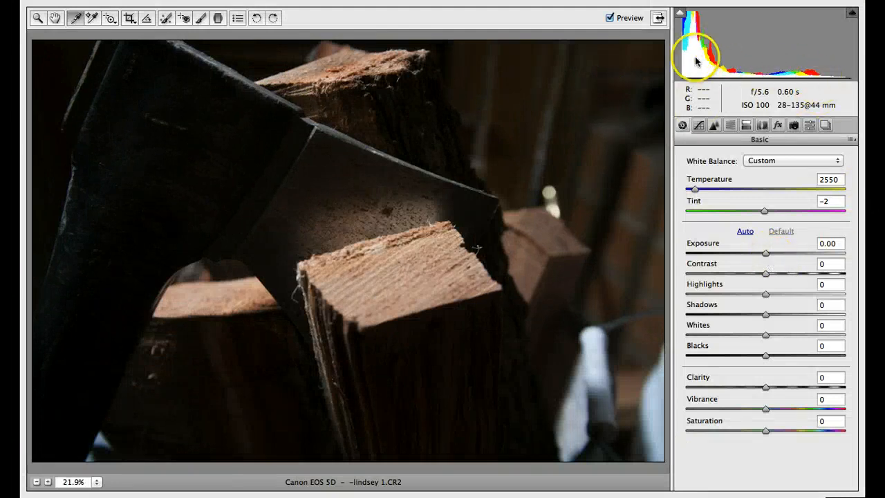
- Raise the exposure to +2.15 and save the look as a snapshot named exp
{"action": "left_click_drag", "start_coordinate": [765, 254], "coordinate": [800, 255]}
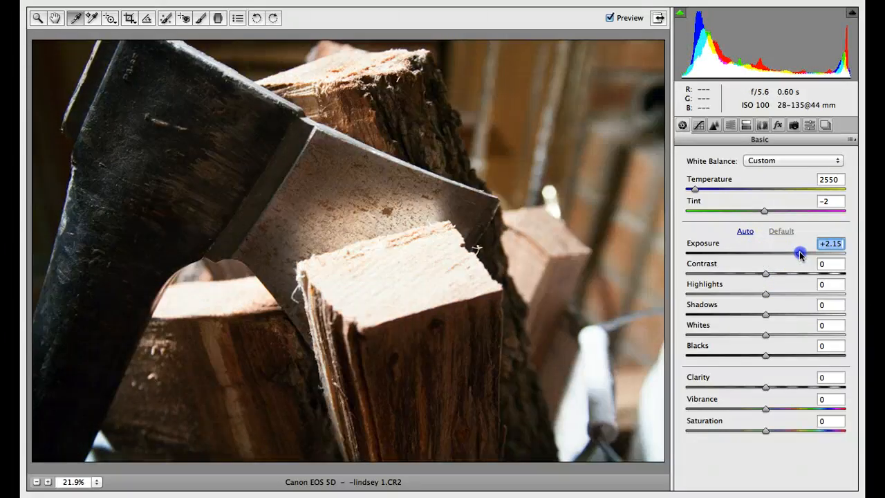
{"action": "left_click_drag", "start_coordinate": [798, 254], "coordinate": [801, 254]}
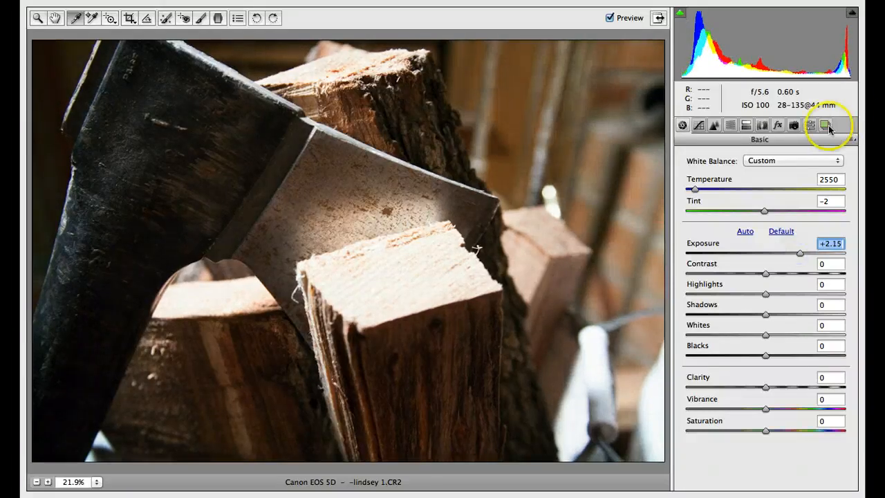
{"action": "left_click", "coordinate": [829, 126]}
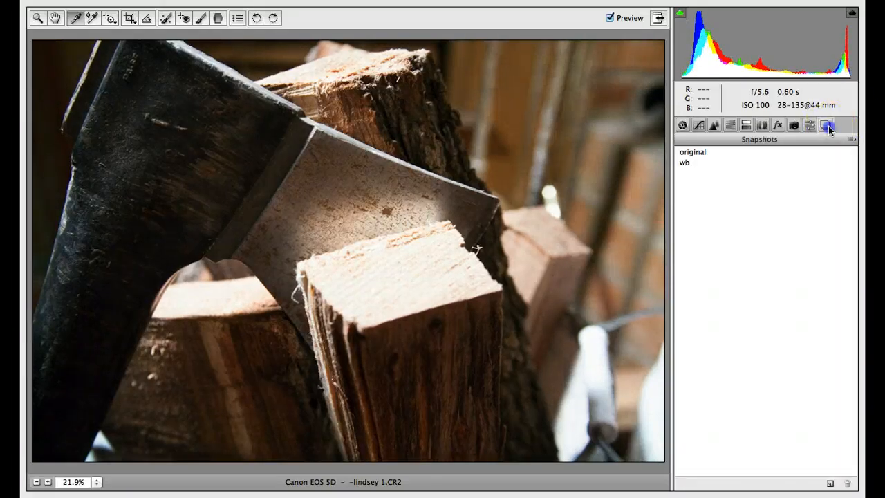
{"action": "left_click", "coordinate": [831, 483]}
{"action": "type", "text": "exp"}
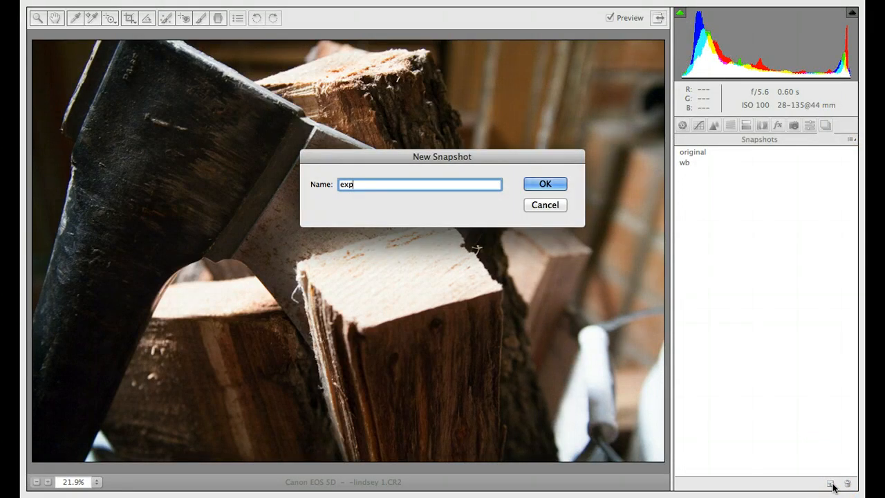
{"action": "key", "text": "Return"}
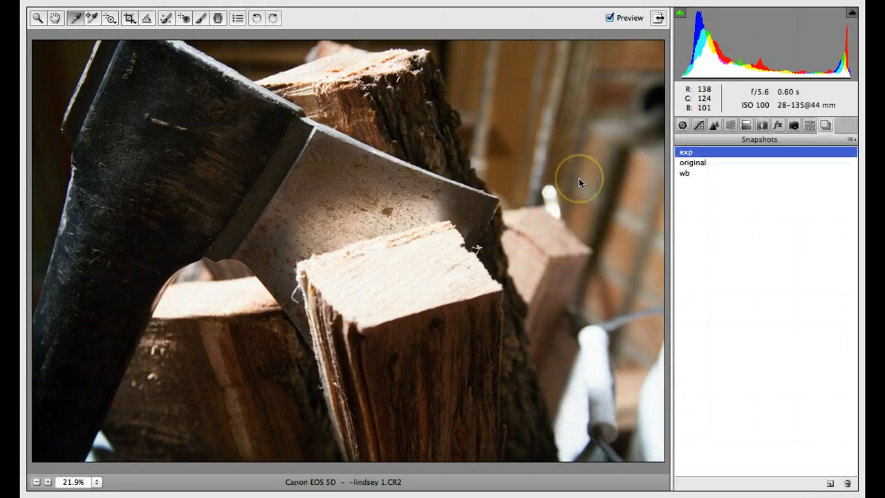
- Lower the contrast to -86 in the Basic adjustments and compare the photo with and without the preview
{"action": "left_click", "coordinate": [683, 126]}
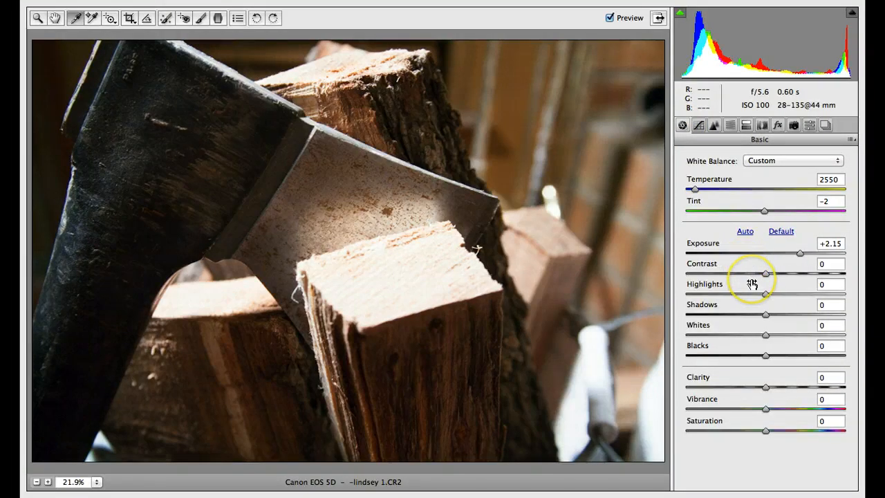
{"action": "left_click_drag", "start_coordinate": [766, 273], "coordinate": [735, 281]}
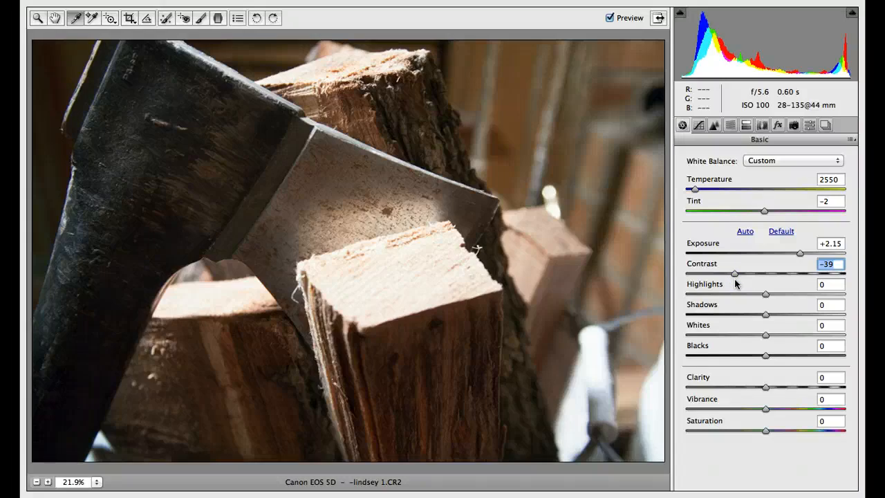
{"action": "left_click_drag", "start_coordinate": [734, 278], "coordinate": [699, 280]}
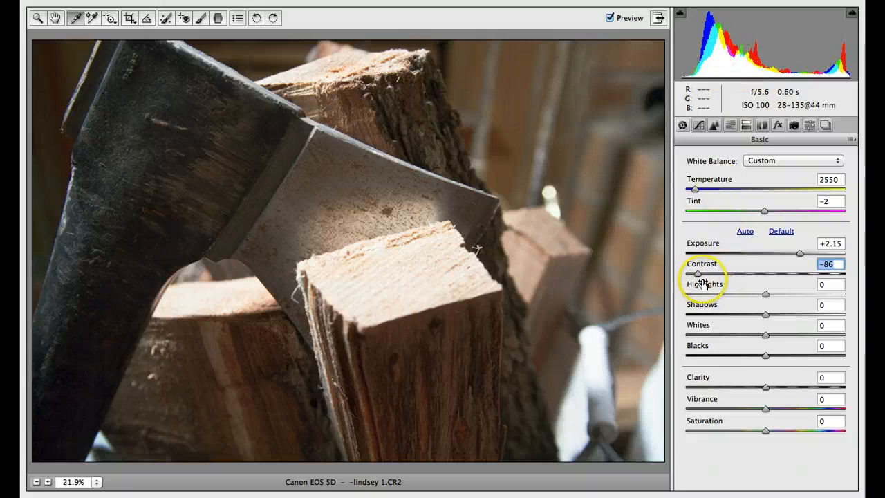
{"action": "key", "text": "p"}
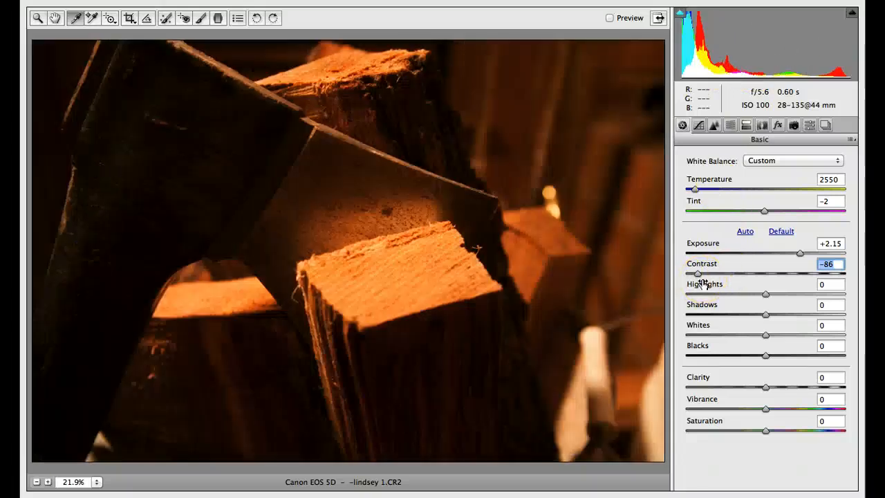
{"action": "key", "text": "p"}
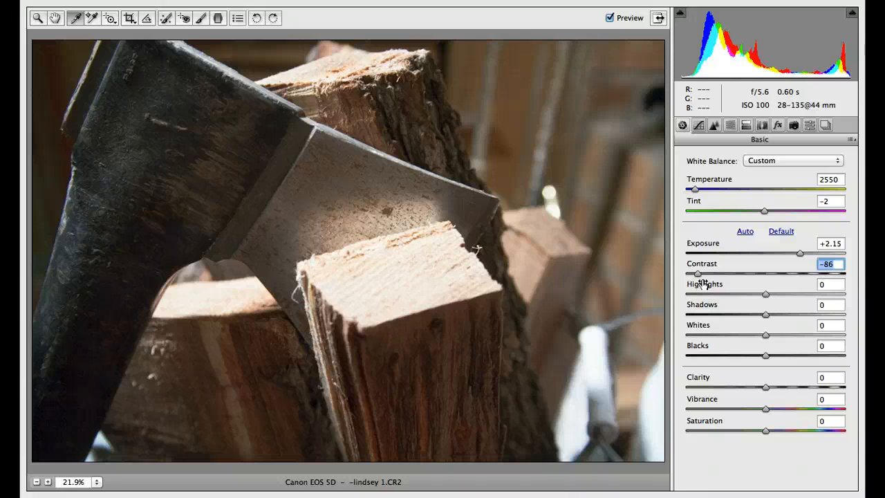
{"action": "left_click", "coordinate": [824, 125]}
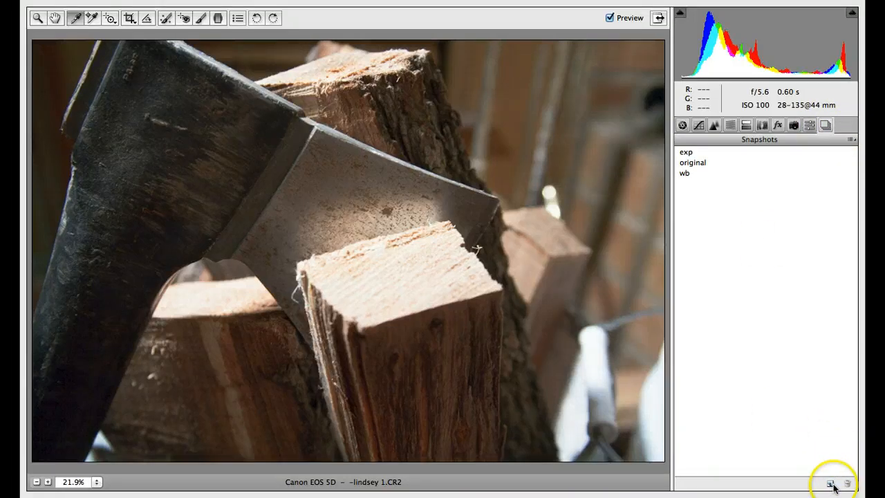
{"action": "left_click", "coordinate": [831, 484]}
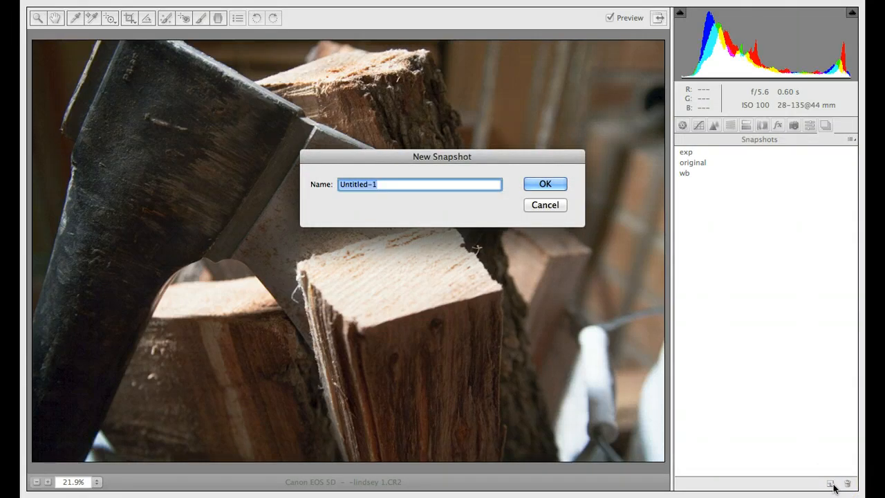
{"action": "left_click", "coordinate": [531, 207]}
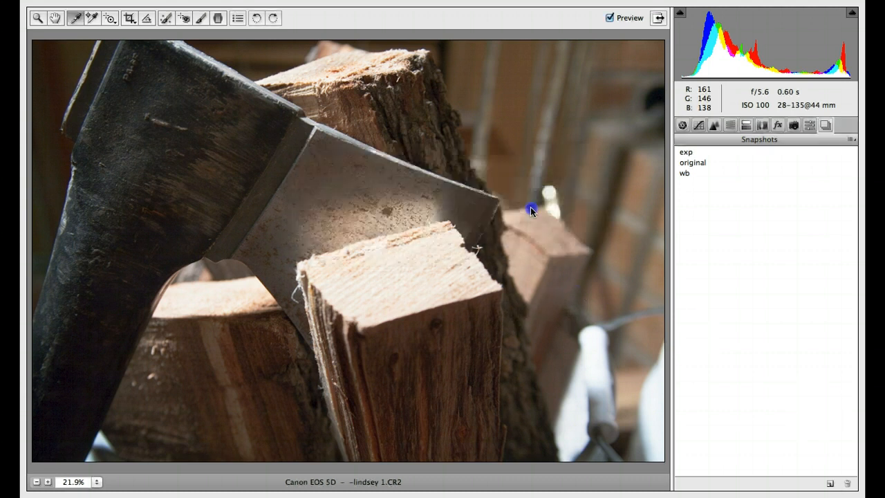
{"action": "left_click", "coordinate": [683, 125]}
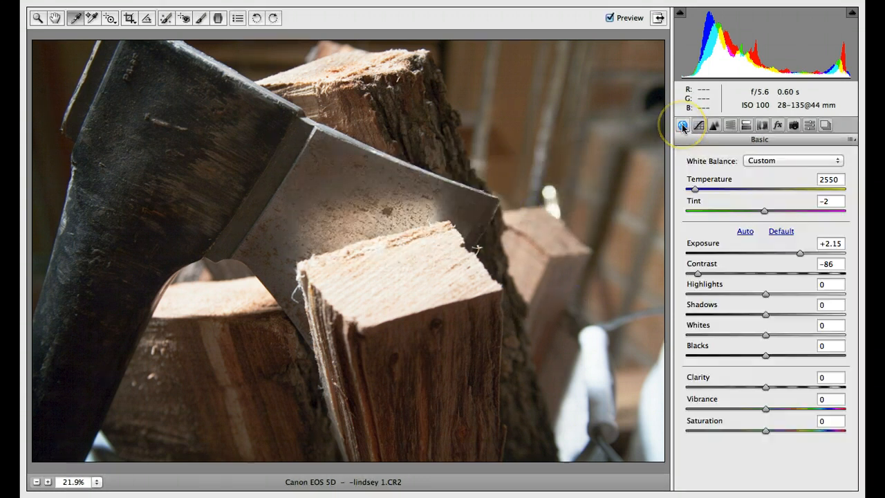
- Save the reduced-contrast look as a snapshot named c
{"action": "left_click", "coordinate": [820, 125]}
{"action": "left_click", "coordinate": [831, 484]}
{"action": "type", "text": "c"}
{"action": "left_click", "coordinate": [541, 185]}
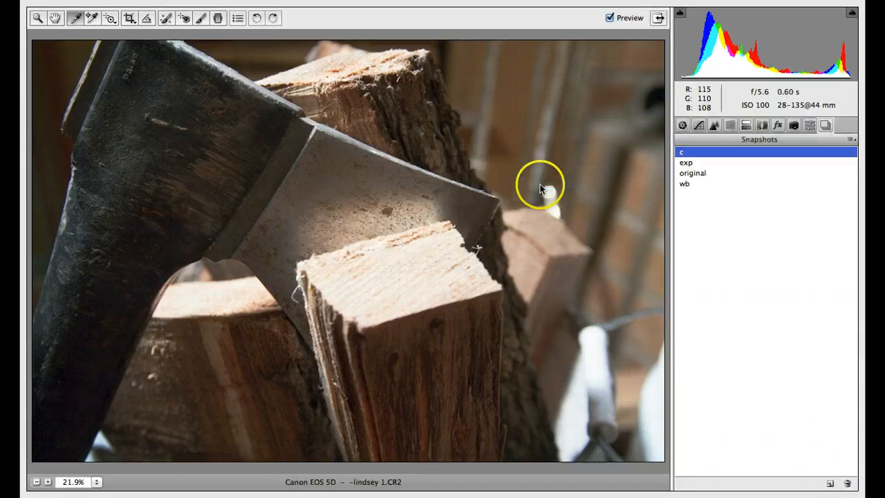
- Set the highlights to -22 and the shadows to +28 in the Basic adjustments
{"action": "left_click", "coordinate": [683, 125]}
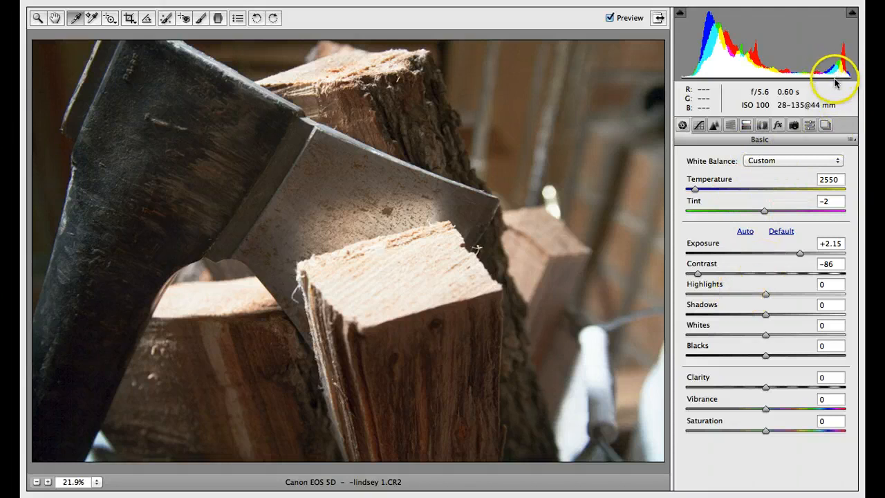
{"action": "mouse_move", "coordinate": [763, 293]}
{"action": "left_mouse_down"}
{"action": "mouse_move", "coordinate": [809, 294]}
{"action": "mouse_move", "coordinate": [747, 298]}
{"action": "left_mouse_up"}
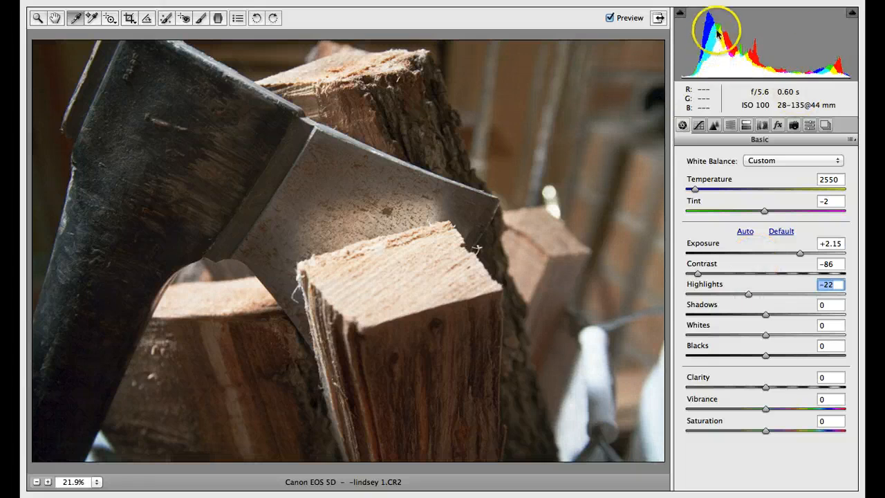
{"action": "left_click_drag", "start_coordinate": [765, 316], "coordinate": [788, 323]}
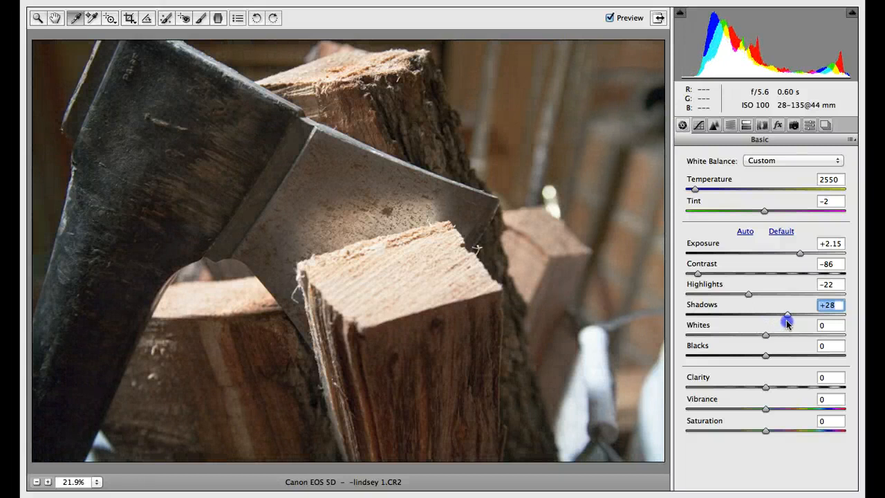
- Set the whites to -75, and try blacks at -59 before settling on -22
{"action": "left_click", "coordinate": [767, 356]}
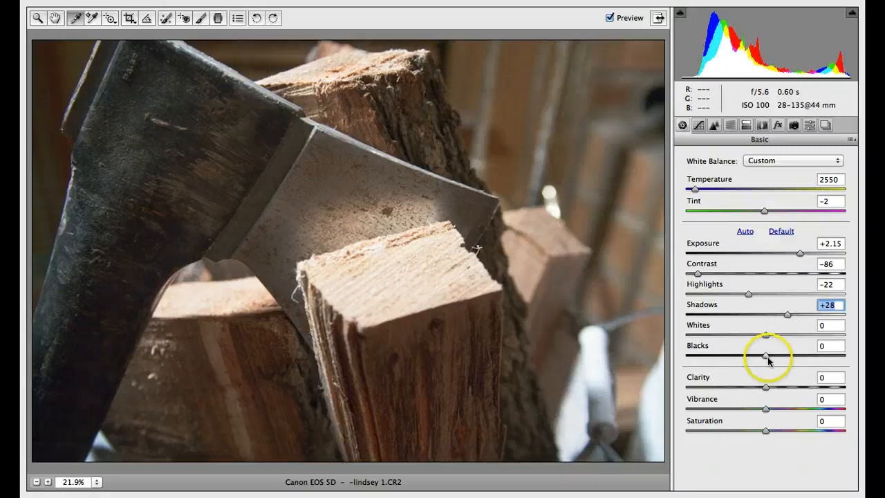
{"action": "left_click_drag", "start_coordinate": [766, 337], "coordinate": [707, 340]}
{"action": "left_click", "coordinate": [769, 360]}
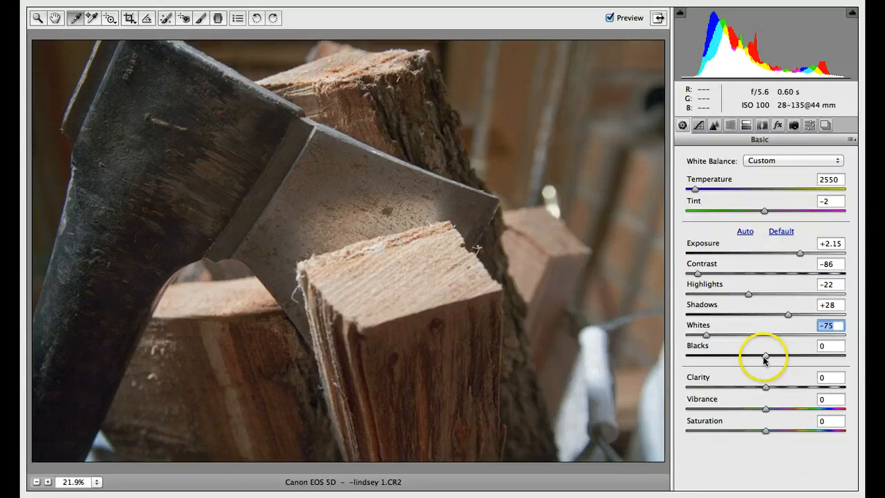
{"action": "left_click_drag", "start_coordinate": [768, 360], "coordinate": [720, 361]}
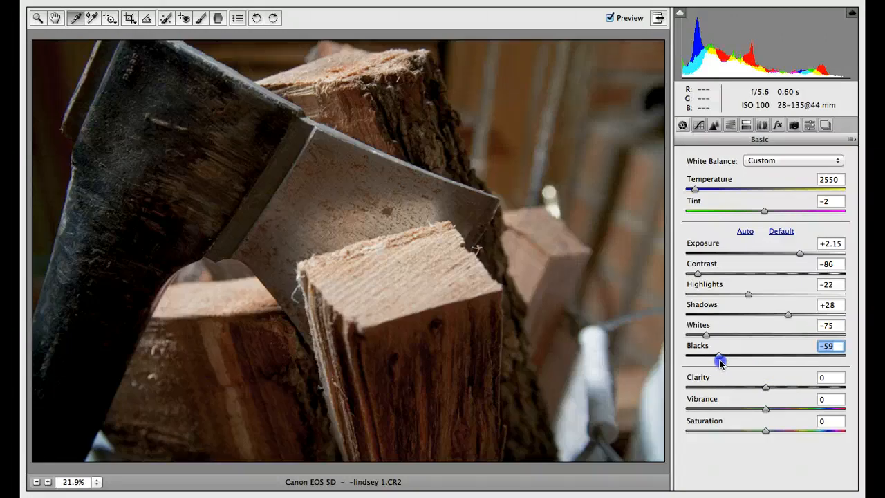
{"action": "left_click_drag", "start_coordinate": [721, 361], "coordinate": [751, 359]}
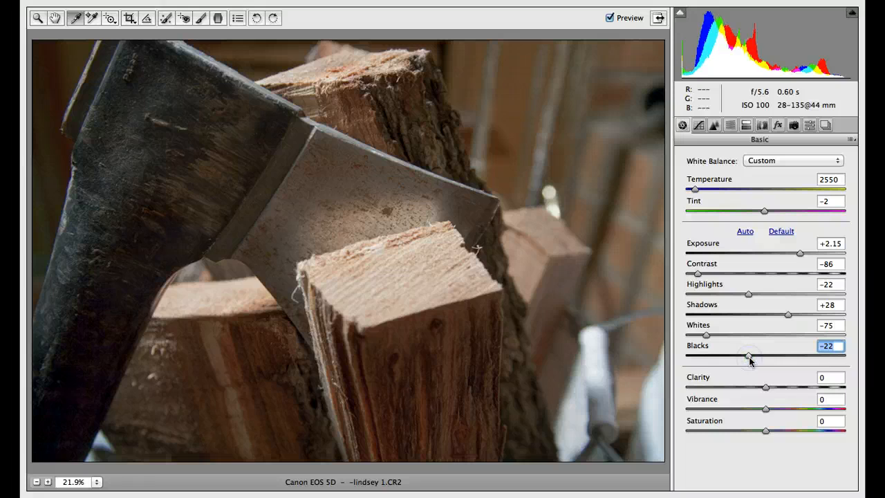
- Set the clarity to +30, the vibrance to -1 and the saturation to -6
{"action": "left_click_drag", "start_coordinate": [768, 390], "coordinate": [792, 389]}
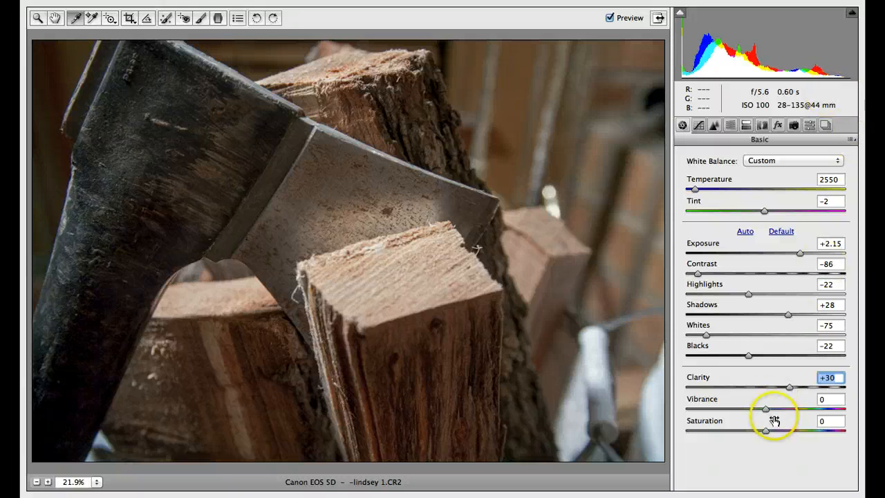
{"action": "left_click_drag", "start_coordinate": [767, 408], "coordinate": [772, 411]}
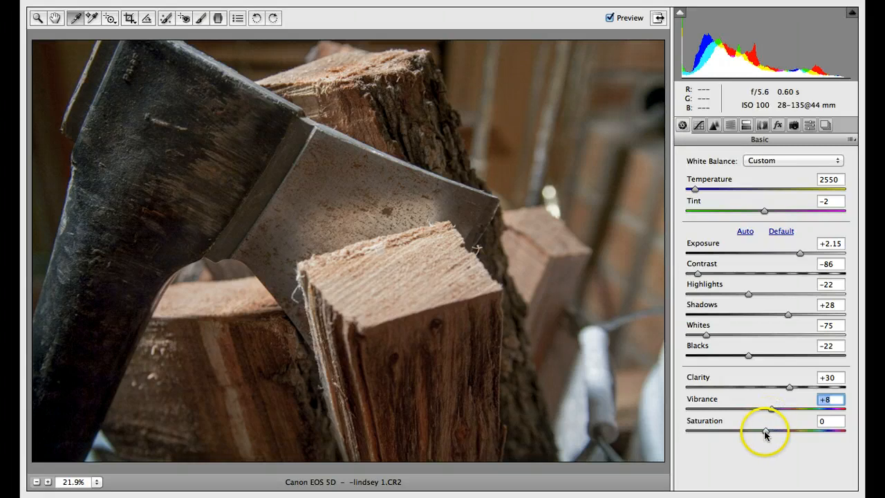
{"action": "mouse_move", "coordinate": [766, 431]}
{"action": "left_mouse_down"}
{"action": "mouse_move", "coordinate": [857, 442]}
{"action": "mouse_move", "coordinate": [761, 437]}
{"action": "mouse_move", "coordinate": [787, 410]}
{"action": "mouse_move", "coordinate": [866, 406]}
{"action": "mouse_move", "coordinate": [768, 417]}
{"action": "left_mouse_up"}
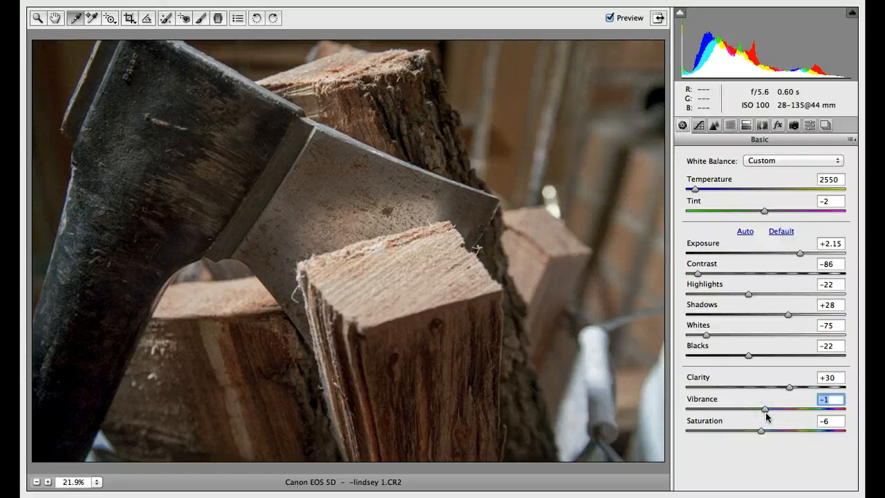
- Try the vibrance at +100, and settle on +74
{"action": "left_click", "coordinate": [766, 413]}
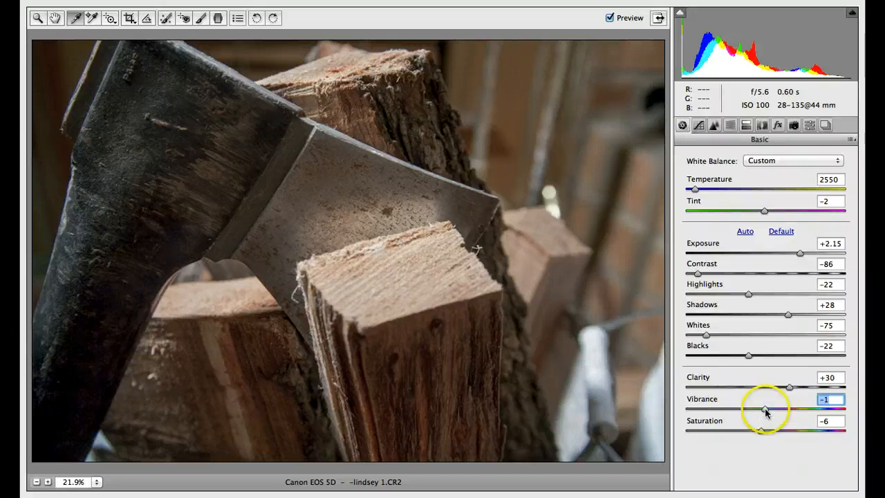
{"action": "left_click_drag", "start_coordinate": [767, 411], "coordinate": [857, 409]}
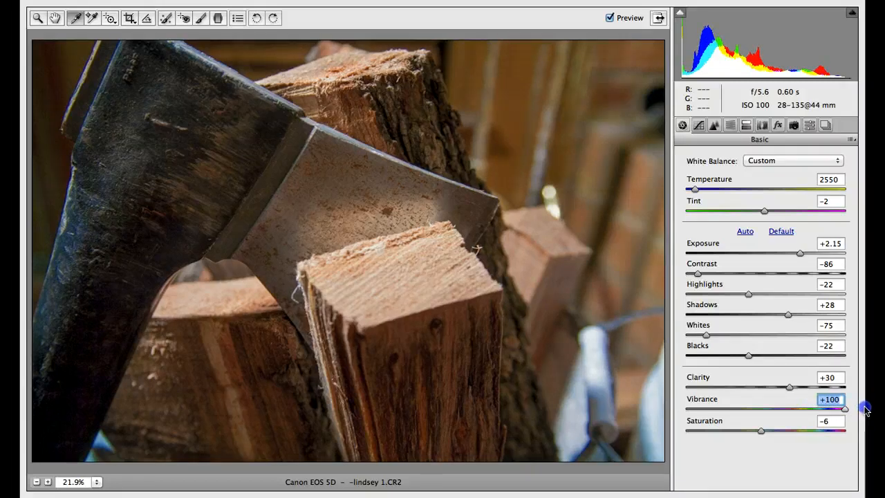
{"action": "left_click_drag", "start_coordinate": [844, 415], "coordinate": [826, 422]}
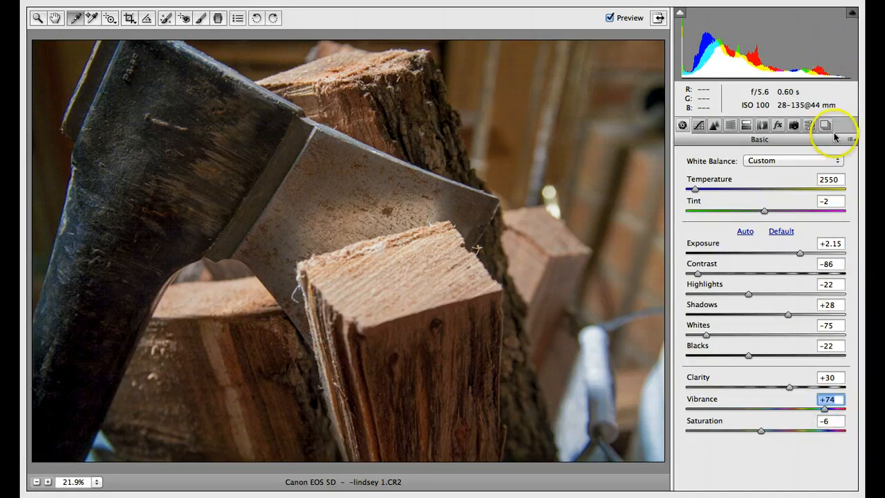
- Save the current look as a snapshot named basic vibrance, and compare it with the unedited photo in the preview
{"action": "left_click", "coordinate": [828, 127]}
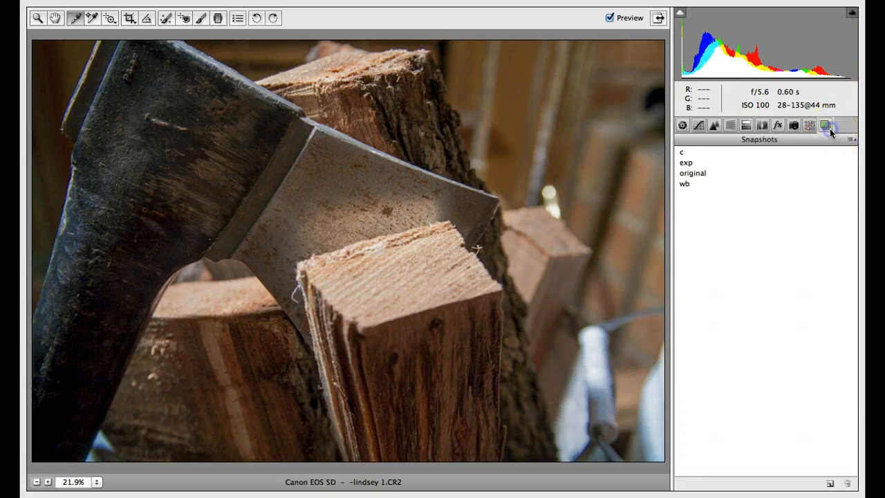
{"action": "left_click", "coordinate": [830, 484]}
{"action": "type", "text": "b"}
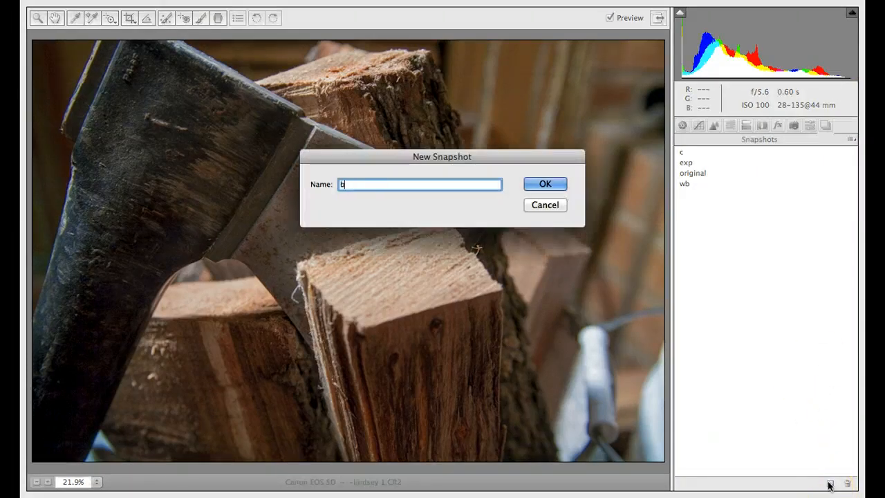
{"action": "type", "text": "asic"}
{"action": "type", "text": "viba"}
{"action": "key", "text": "BackSpace"}
{"action": "type", "text": "rance"}
{"action": "key", "text": "Return"}
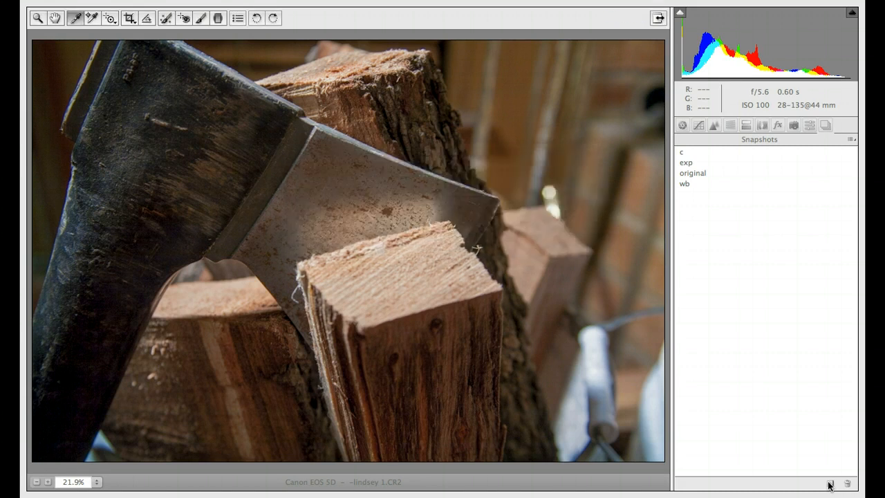
{"action": "key", "text": "p"}
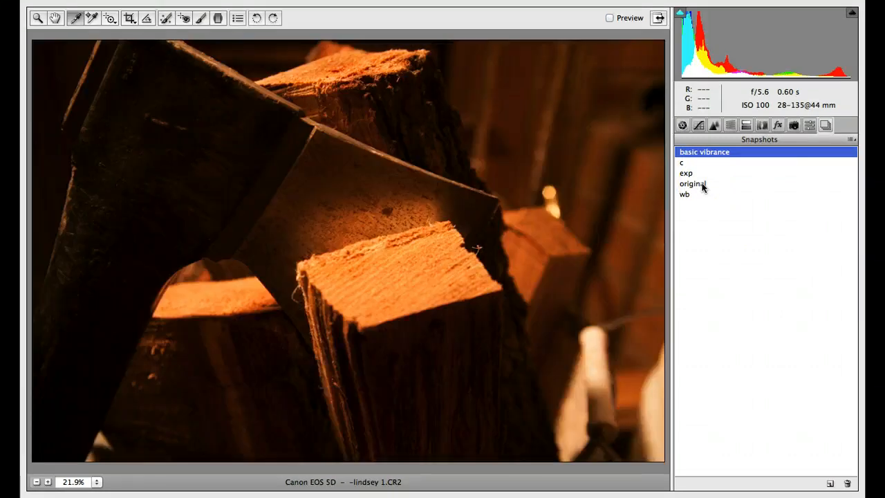
{"action": "key", "text": "p"}
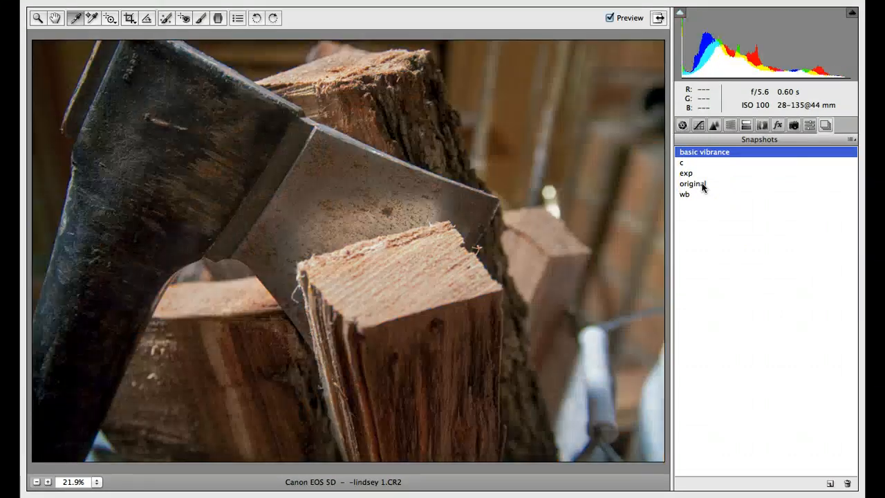
- Shape the RGB point tone curve into a slight S with points at input 190, output 195 and input 65, output 58
{"action": "left_click", "coordinate": [682, 125]}
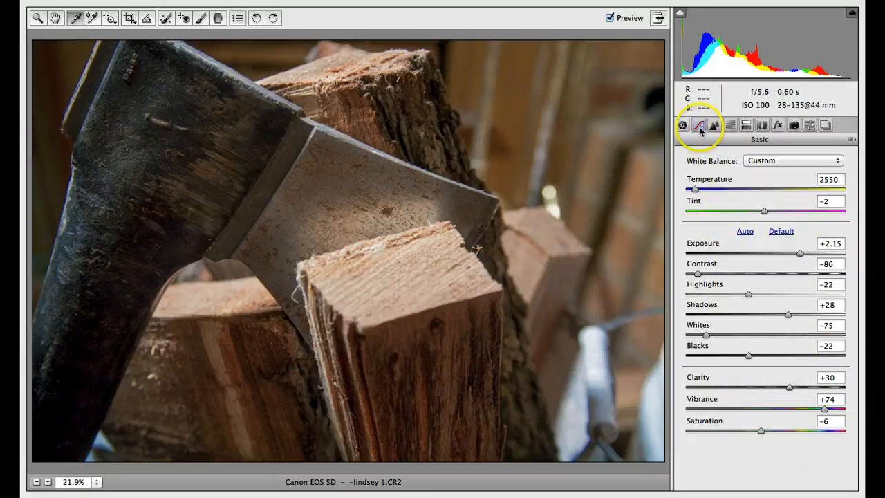
{"action": "left_click", "coordinate": [699, 126]}
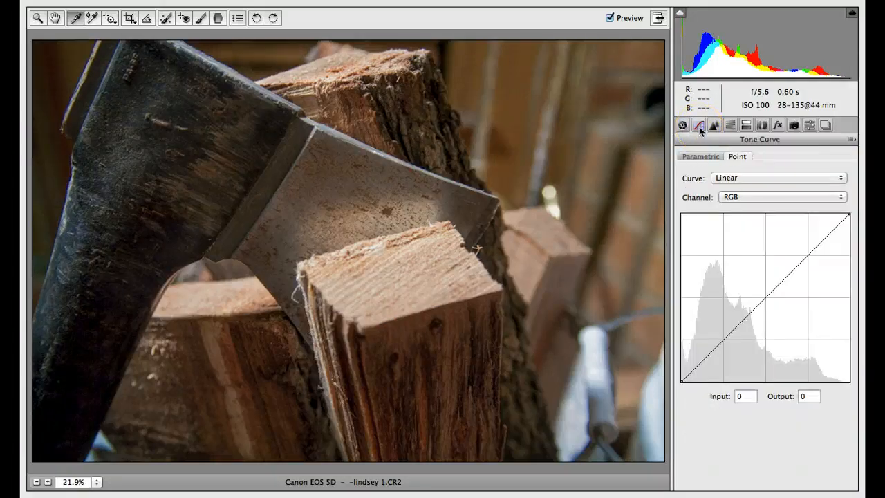
{"action": "left_click", "coordinate": [809, 255]}
{"action": "left_click_drag", "start_coordinate": [809, 255], "coordinate": [806, 252]}
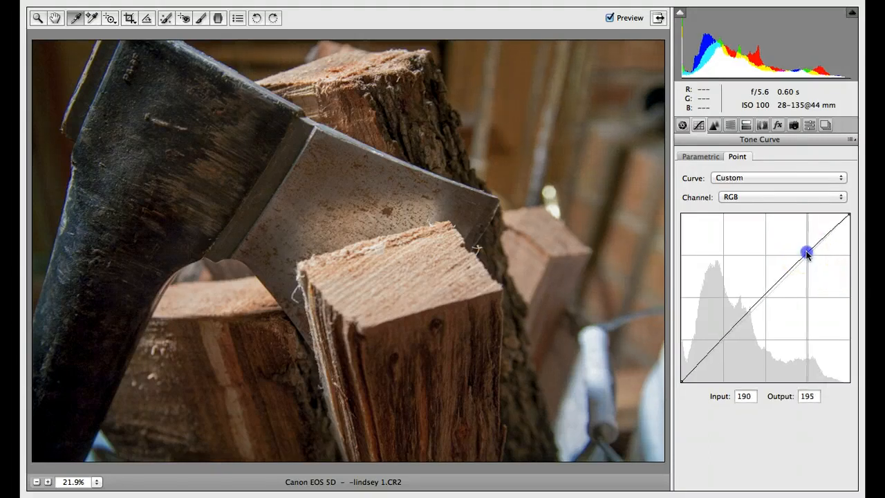
{"action": "left_click", "coordinate": [718, 344]}
{"action": "left_click_drag", "start_coordinate": [718, 343], "coordinate": [724, 345]}
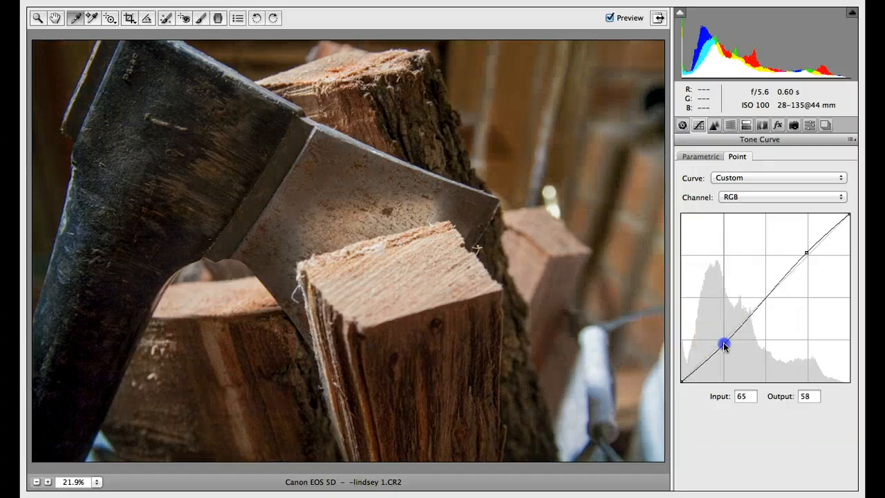
- Save the curve-adjusted look as a snapshot named curves
{"action": "left_click", "coordinate": [826, 125]}
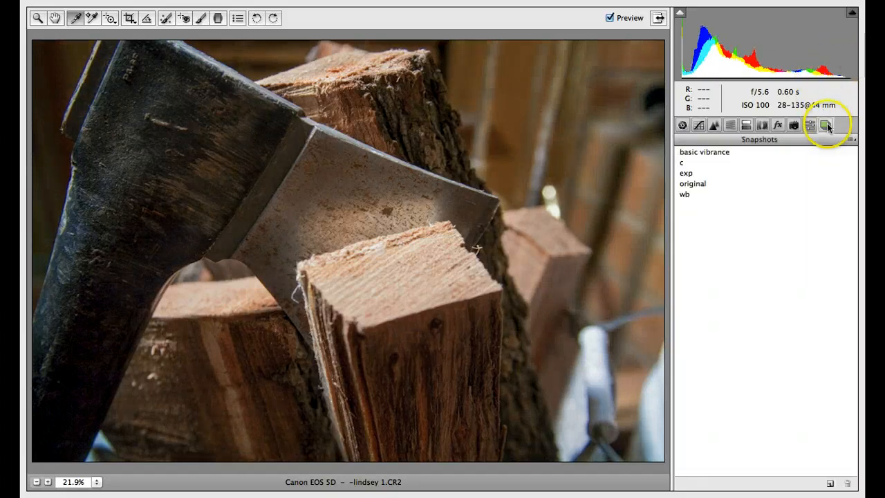
{"action": "left_click", "coordinate": [830, 484]}
{"action": "type", "text": "curves"}
{"action": "key", "text": "Return"}
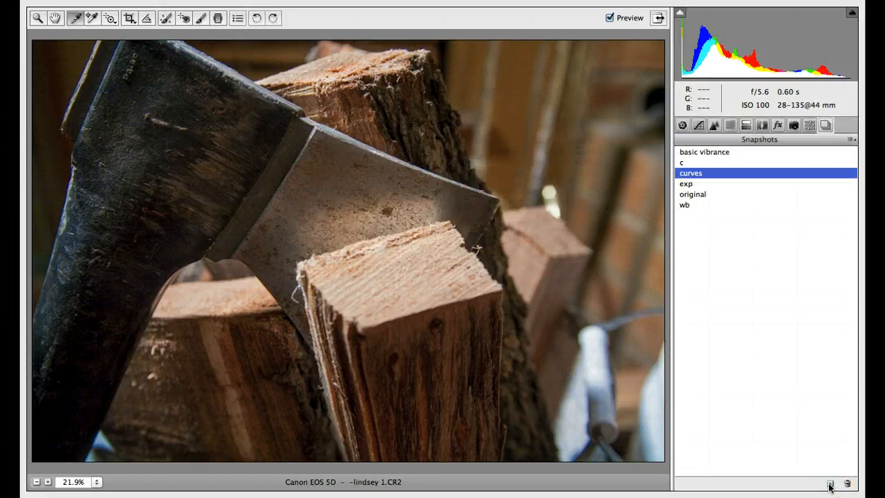
- Compare the original, wb, exp, basic vibrance and c snapshots on the photo, and return to the curves snapshot
{"action": "left_click", "coordinate": [691, 195]}
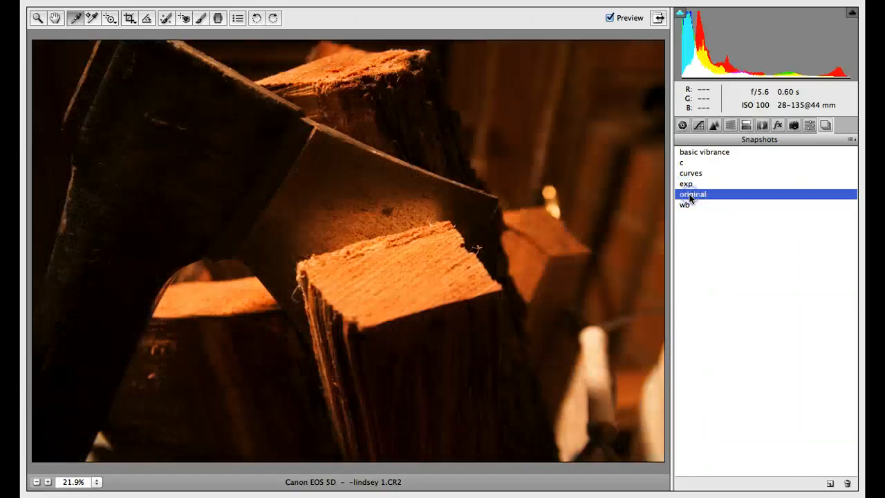
{"action": "left_click", "coordinate": [690, 197]}
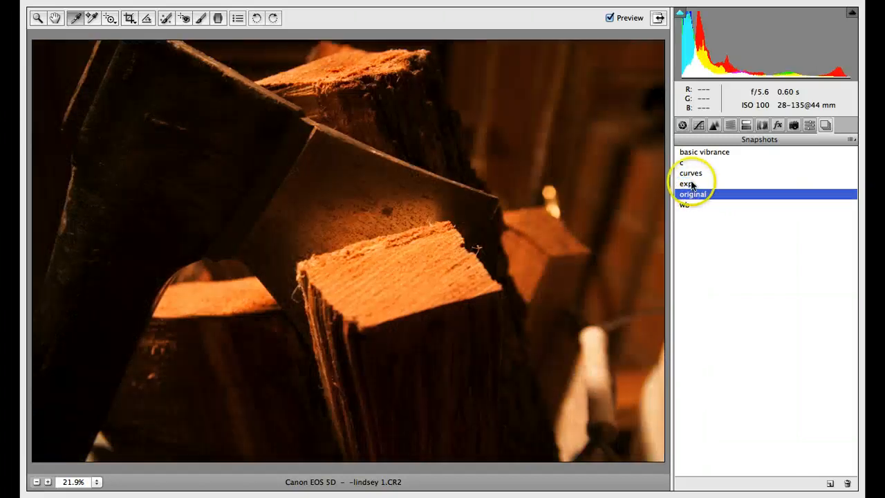
{"action": "left_click", "coordinate": [691, 199]}
{"action": "left_click", "coordinate": [686, 206]}
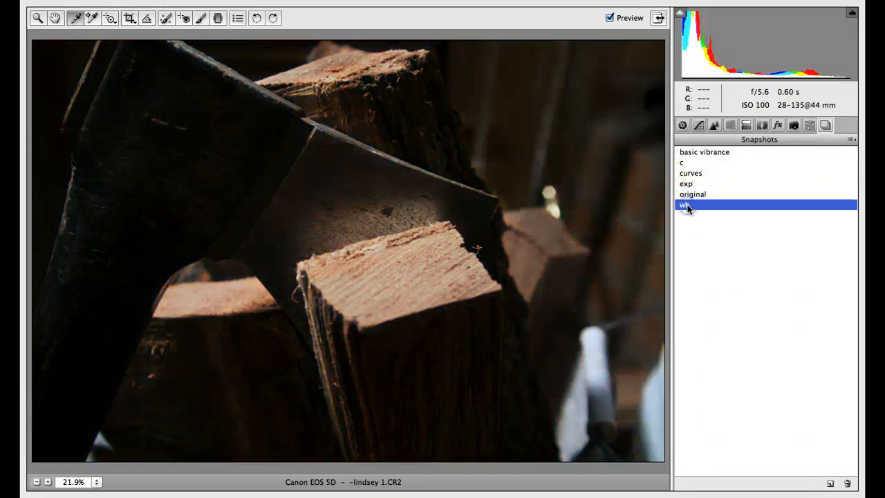
{"action": "left_click", "coordinate": [691, 185]}
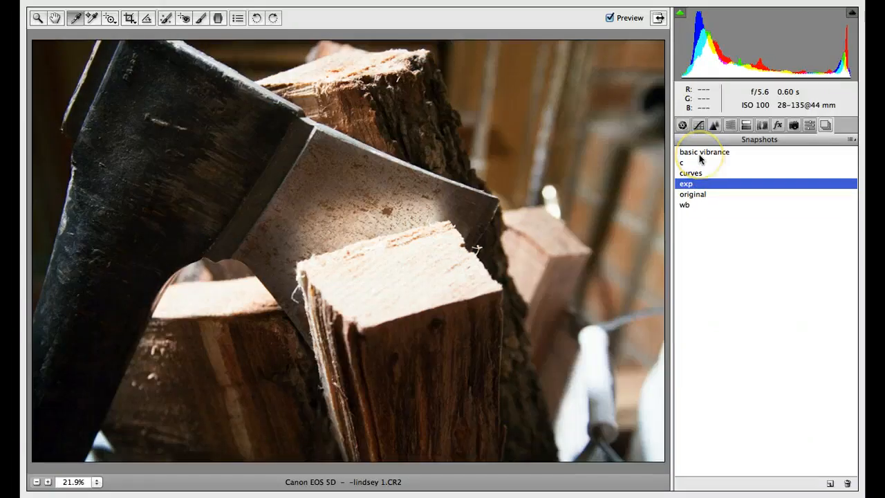
{"action": "left_click", "coordinate": [699, 154]}
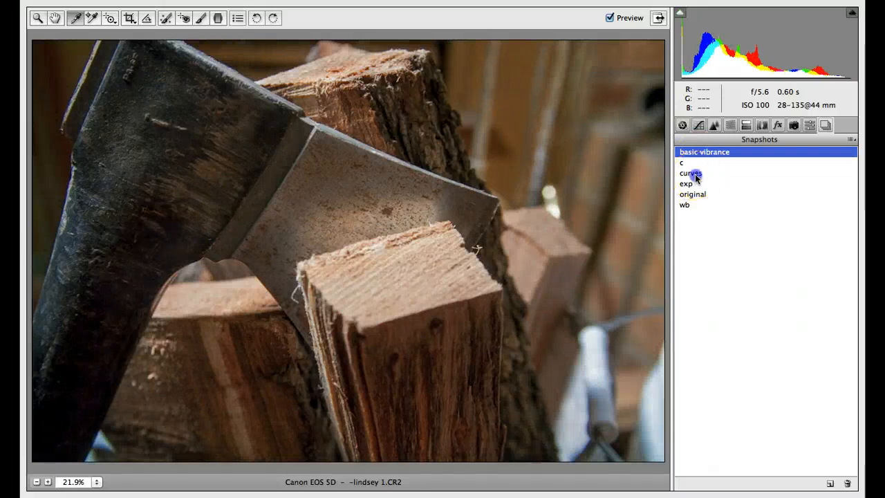
{"action": "left_click", "coordinate": [695, 175]}
{"action": "left_click", "coordinate": [697, 153]}
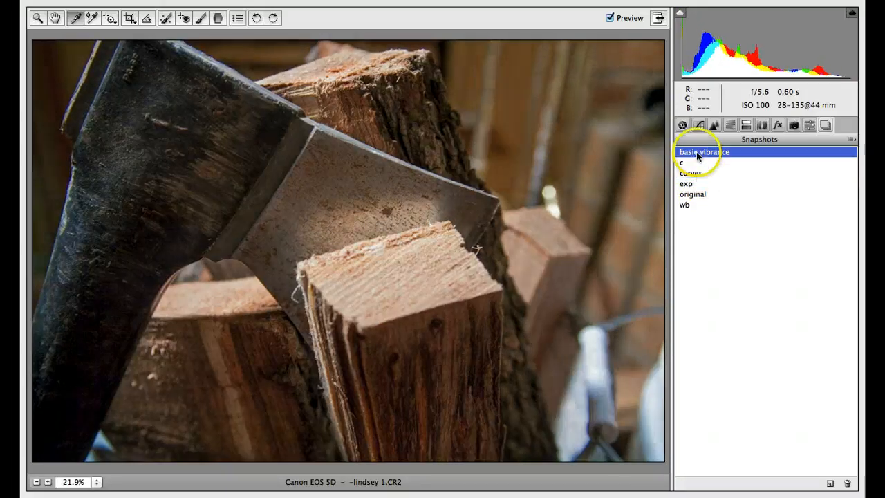
{"action": "left_click", "coordinate": [696, 175]}
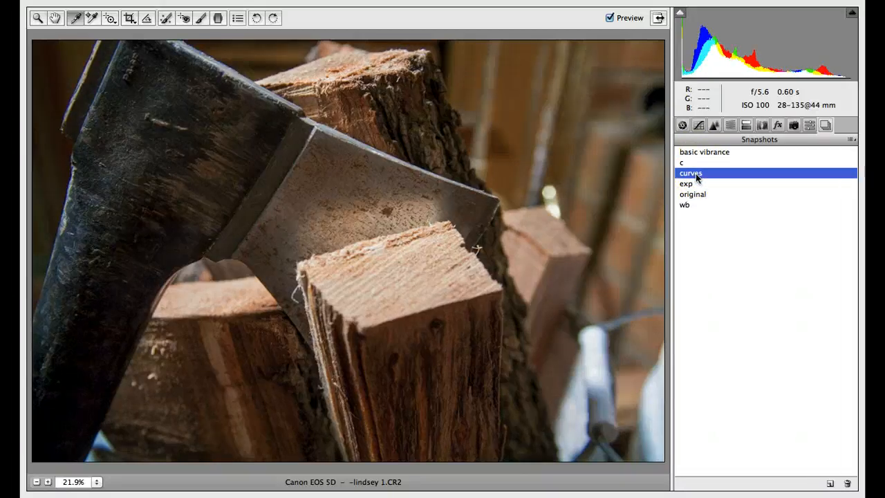
{"action": "left_click", "coordinate": [687, 164]}
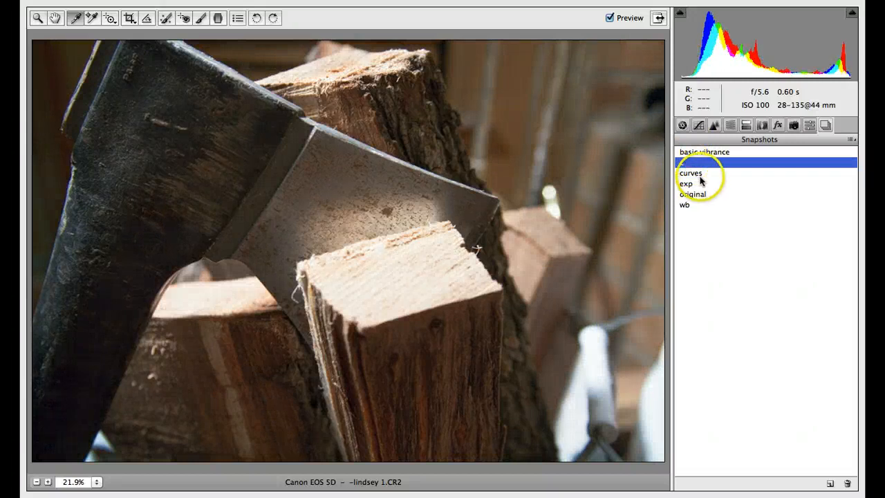
{"action": "left_click", "coordinate": [696, 174]}
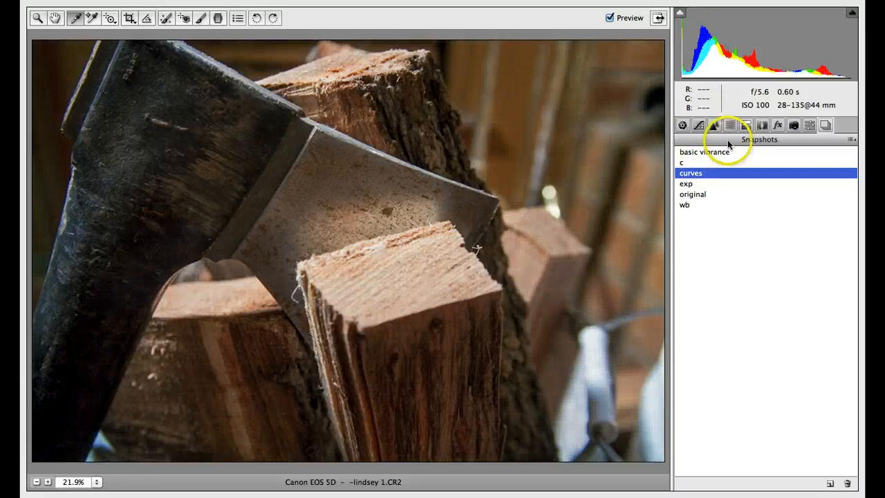
- Set the sharpening amount to 56 and the luminance noise reduction to 93 in the Detail adjustments
{"action": "left_click", "coordinate": [714, 127]}
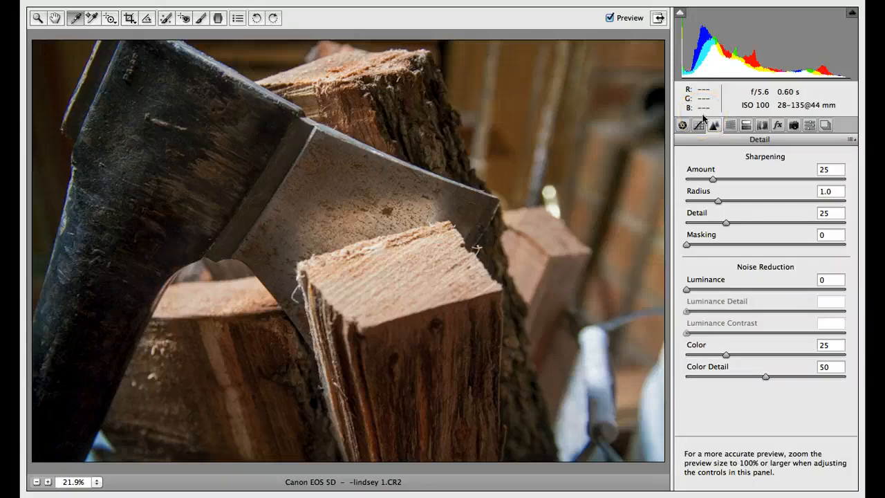
{"action": "key", "text": "f"}
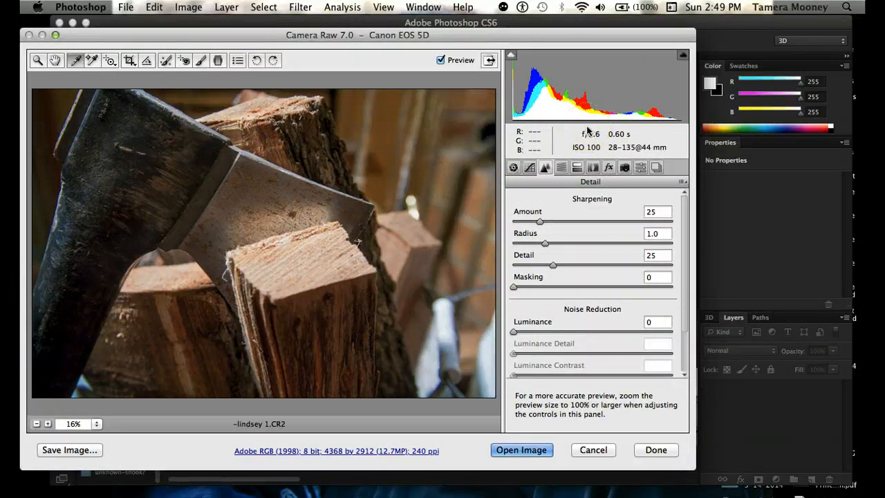
{"action": "key", "text": "f"}
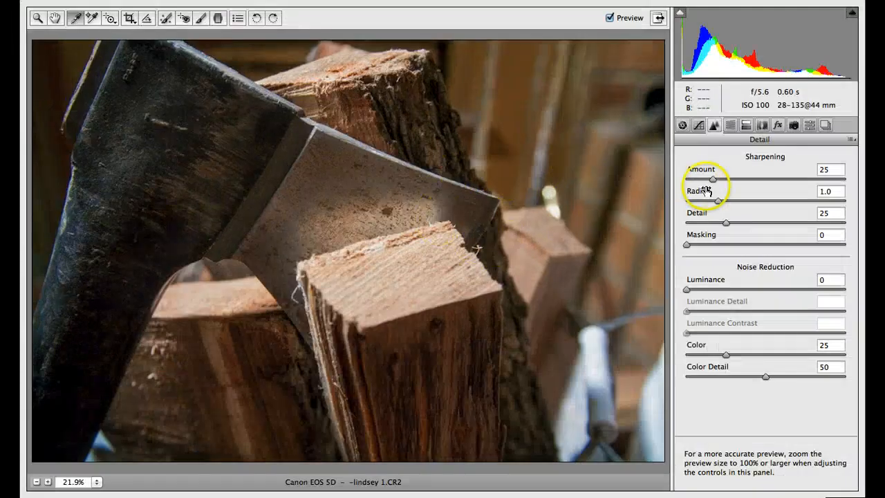
{"action": "left_click", "coordinate": [713, 179]}
{"action": "left_click_drag", "start_coordinate": [716, 180], "coordinate": [747, 182]}
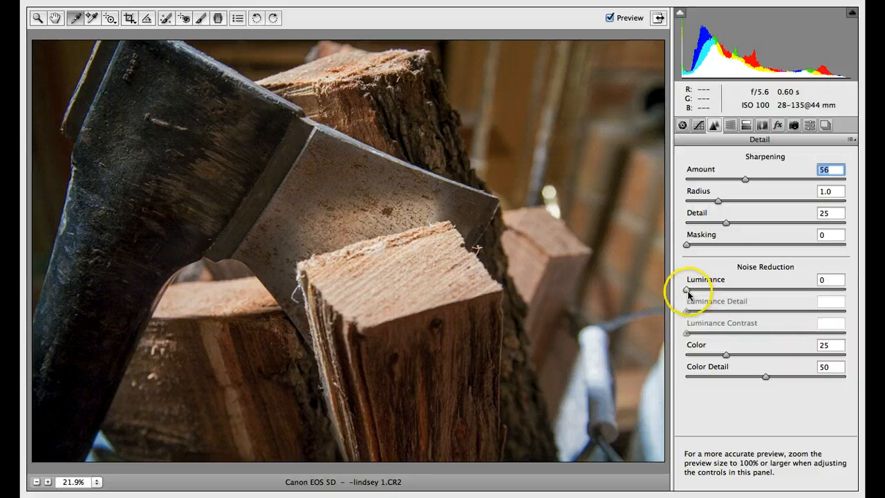
{"action": "left_click_drag", "start_coordinate": [695, 295], "coordinate": [834, 293]}
{"action": "key", "text": "p"}
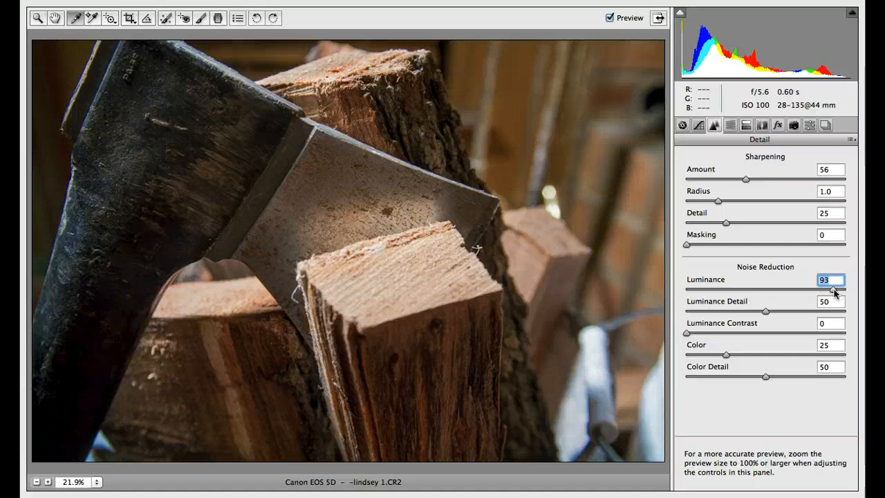
- Set the sharpening amount to 0, and compare the photo with and without the Detail adjustments
{"action": "left_click_drag", "start_coordinate": [749, 182], "coordinate": [666, 182]}
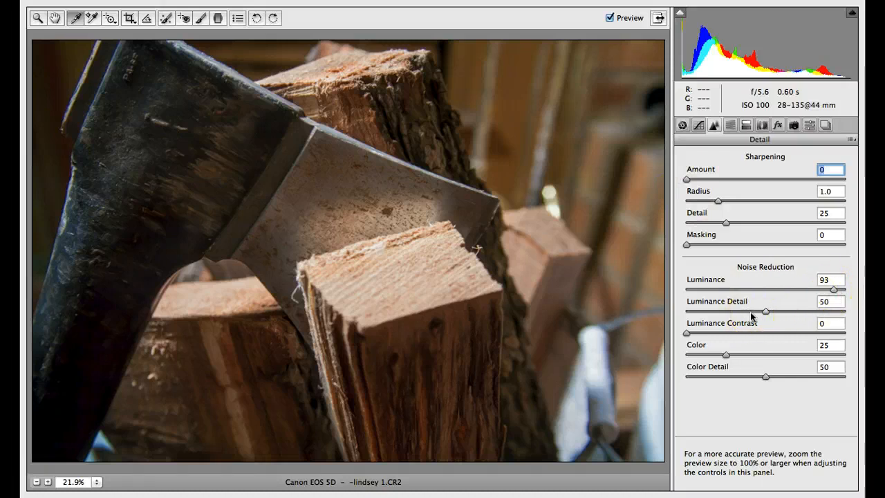
{"action": "key", "text": "p"}
{"action": "key", "text": "p"}
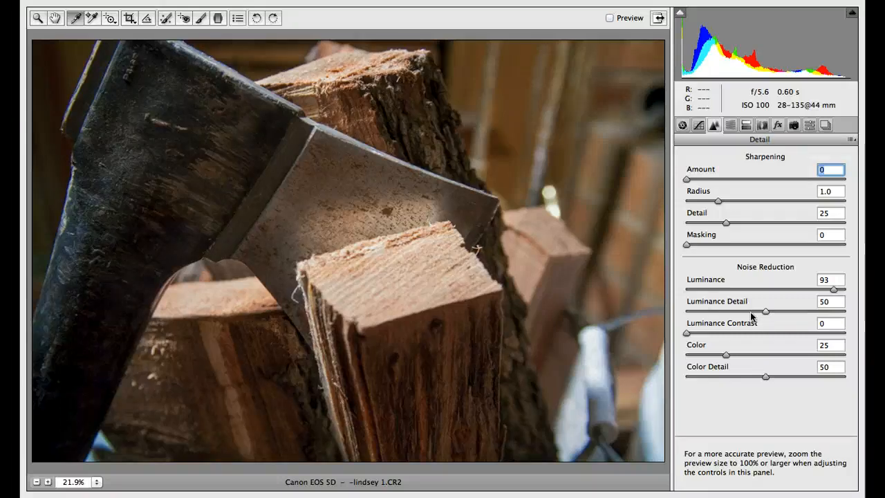
{"action": "key", "text": "p"}
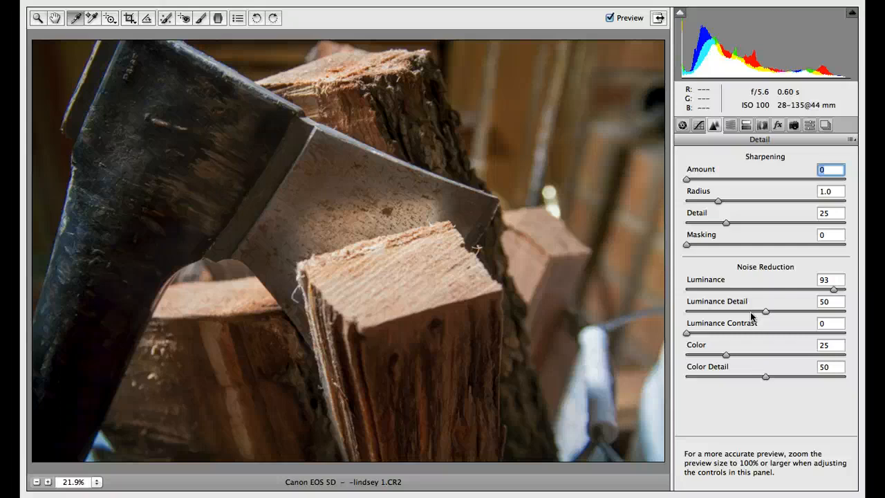
{"action": "key", "text": "p"}
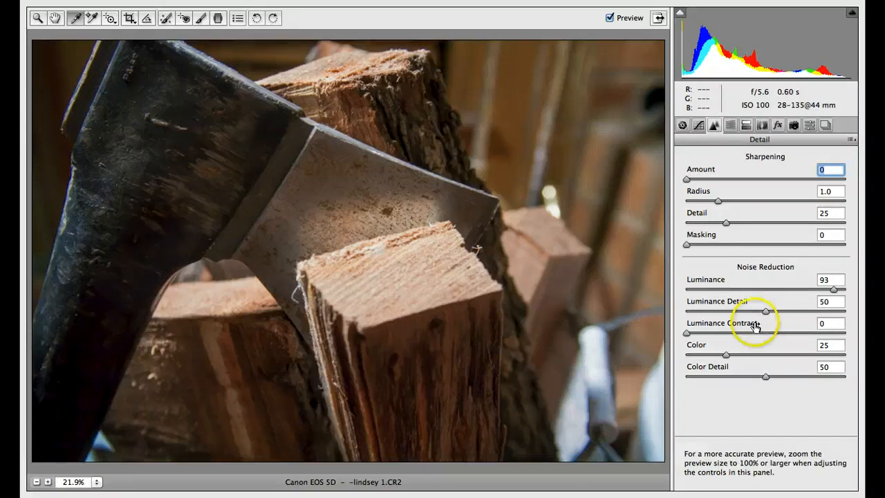
- Set the luminance detail to 8 and the sharpening amount to 83
{"action": "left_click", "coordinate": [766, 312]}
{"action": "left_click_drag", "start_coordinate": [765, 313], "coordinate": [694, 316]}
{"action": "double_click", "coordinate": [694, 316]}
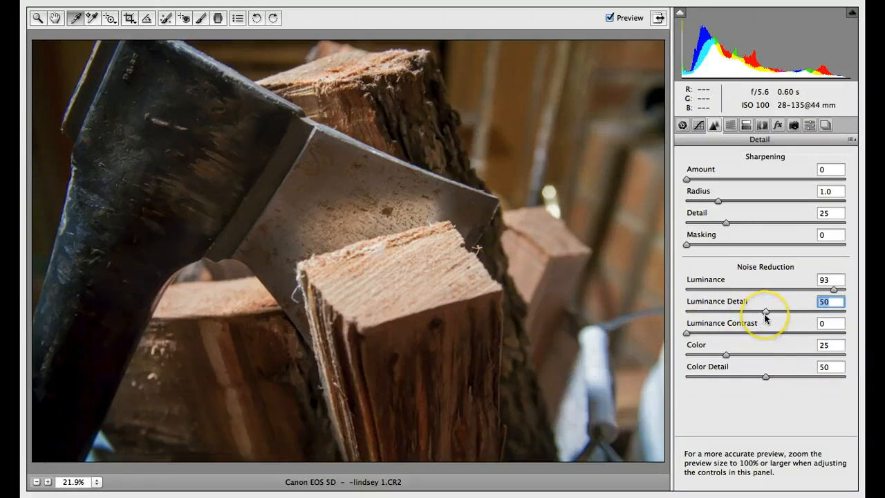
{"action": "left_click_drag", "start_coordinate": [766, 313], "coordinate": [699, 313]}
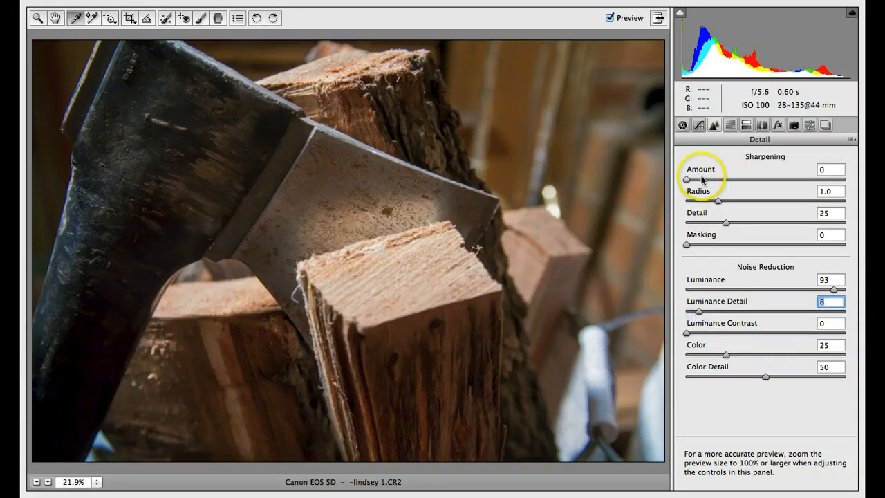
{"action": "left_click_drag", "start_coordinate": [688, 182], "coordinate": [774, 186]}
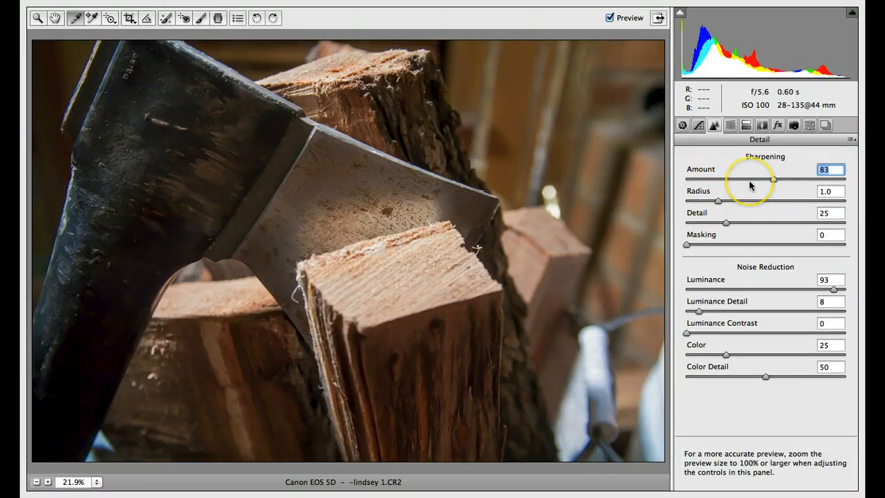
- Save the current adjustments as a new snapshot named "detail sharpen"
{"action": "left_click", "coordinate": [826, 125]}
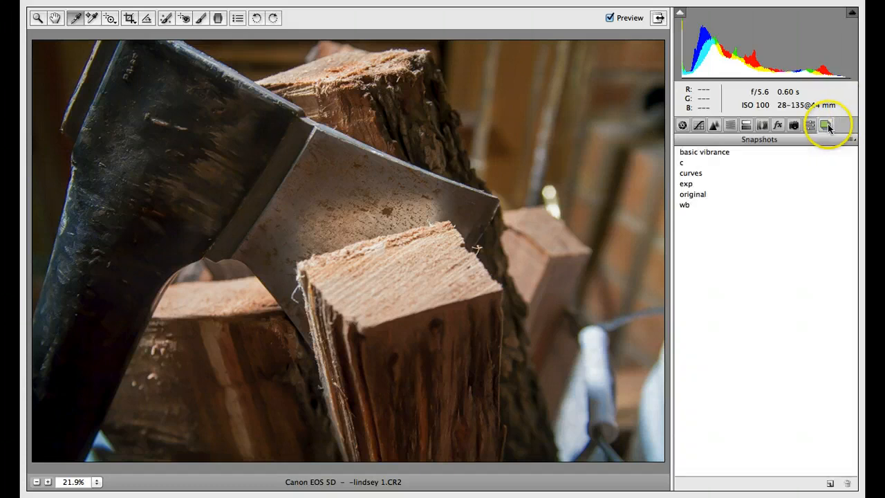
{"action": "left_click", "coordinate": [831, 484]}
{"action": "type", "text": "detail "}
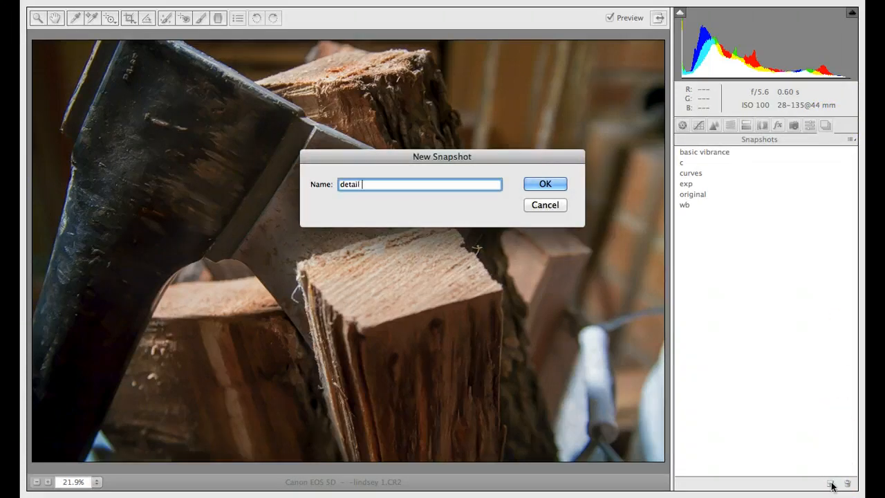
{"action": "type", "text": "sharpen"}
{"action": "key", "text": "Return"}
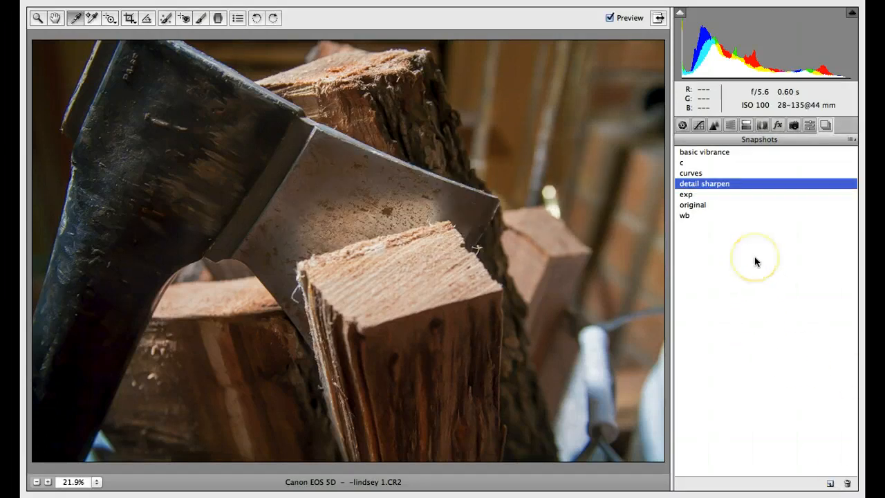
- Compare the detail sharpen snapshot with the unadjusted photo and the curves snapshot, and return to detail sharpen
{"action": "key", "text": "p"}
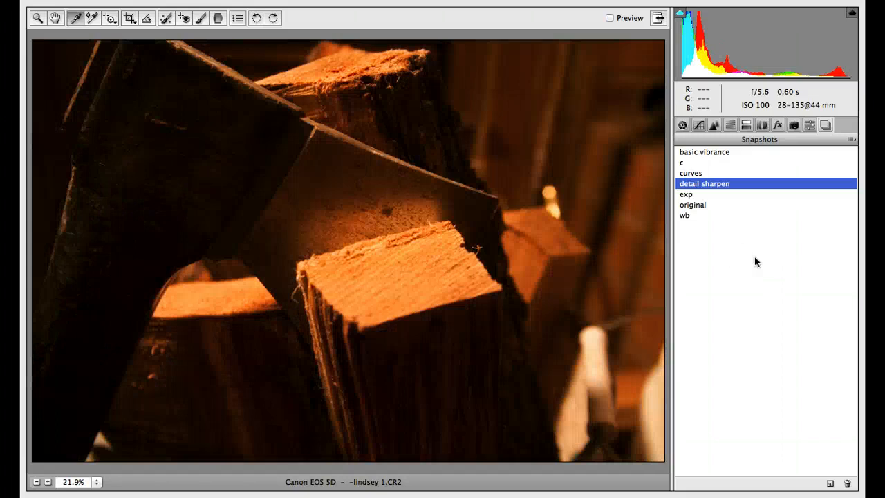
{"action": "key", "text": "p"}
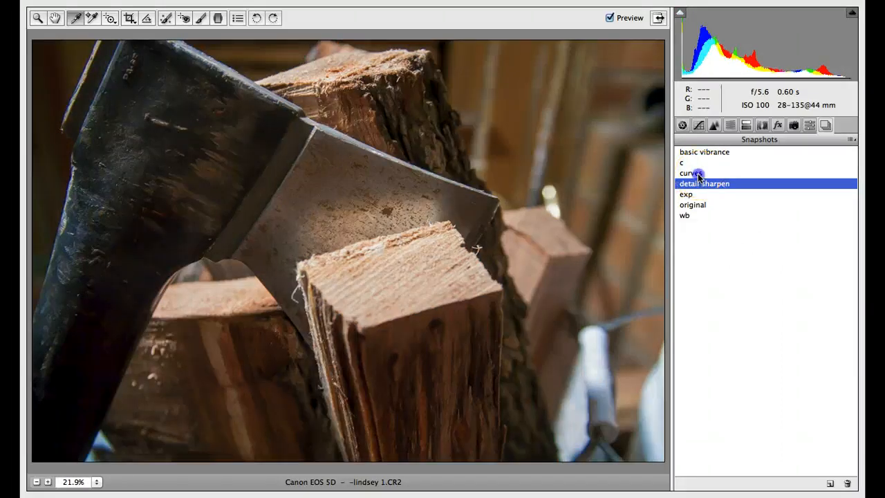
{"action": "left_click", "coordinate": [699, 175]}
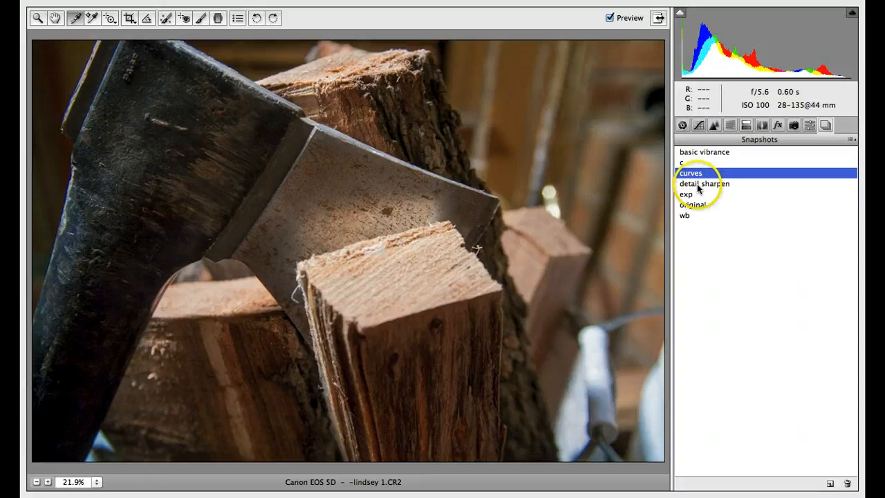
{"action": "left_click", "coordinate": [698, 184]}
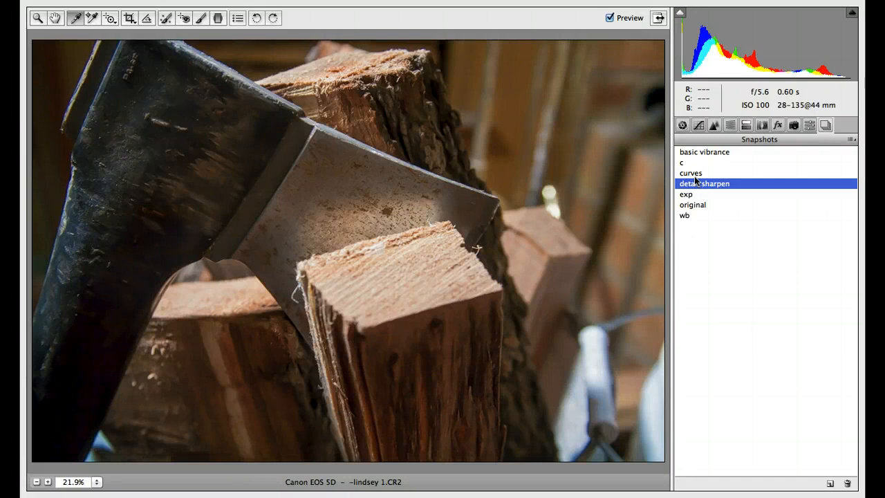
{"action": "left_click", "coordinate": [695, 177]}
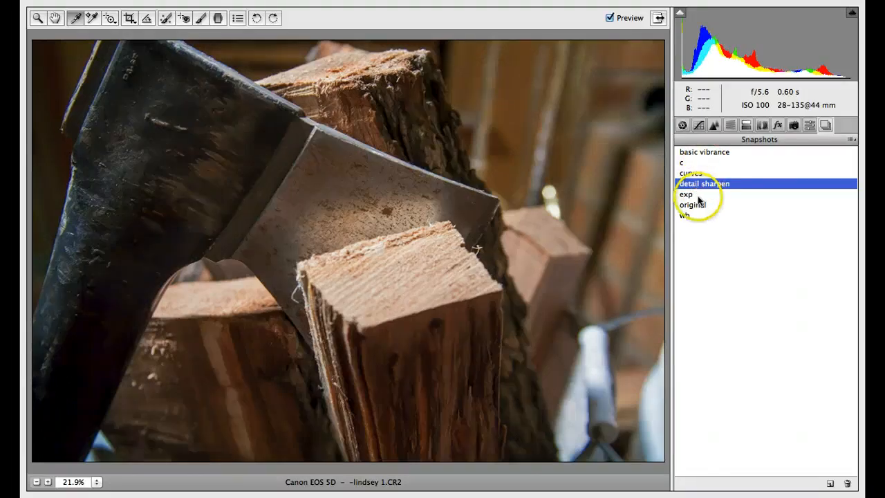
- Lower the luminance noise reduction to 4 in the Detail adjustments
{"action": "left_click", "coordinate": [715, 125]}
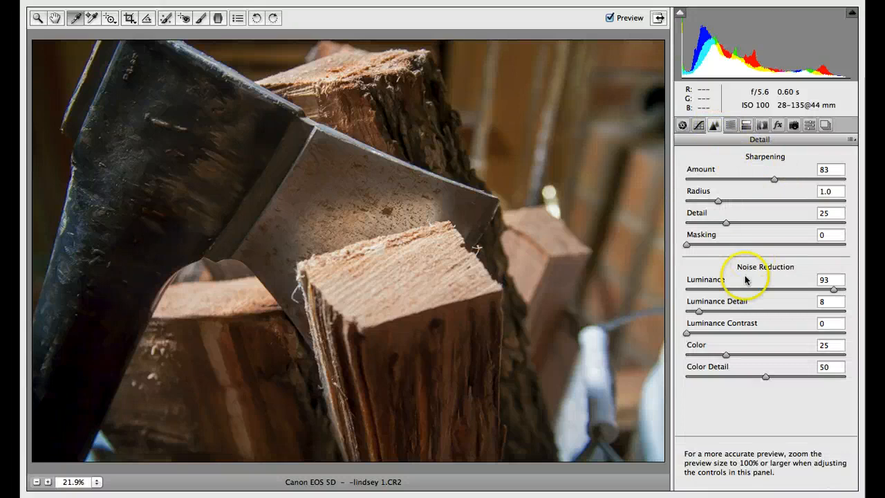
{"action": "left_click", "coordinate": [834, 290]}
{"action": "left_click_drag", "start_coordinate": [833, 291], "coordinate": [693, 296]}
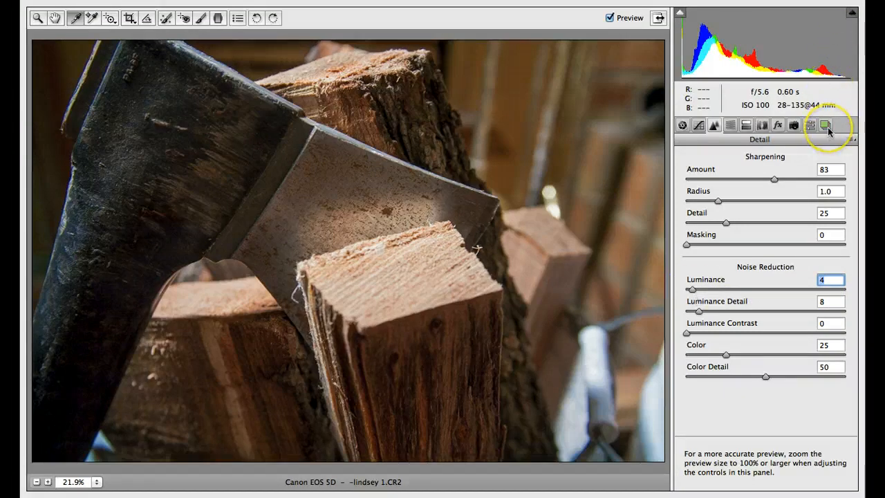
- Save the reduced noise-reduction version as a new snapshot named "detail sharpen lum down"
{"action": "left_click", "coordinate": [827, 126]}
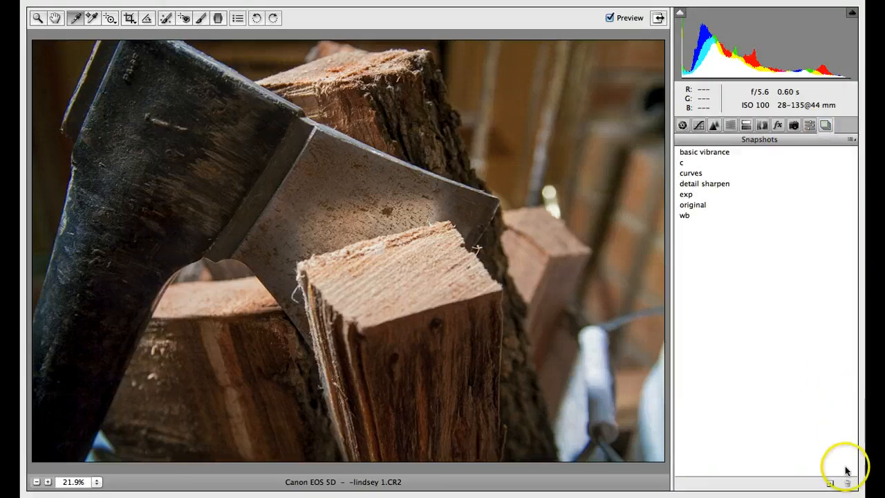
{"action": "left_click", "coordinate": [831, 486]}
{"action": "type", "text": "detail sh"}
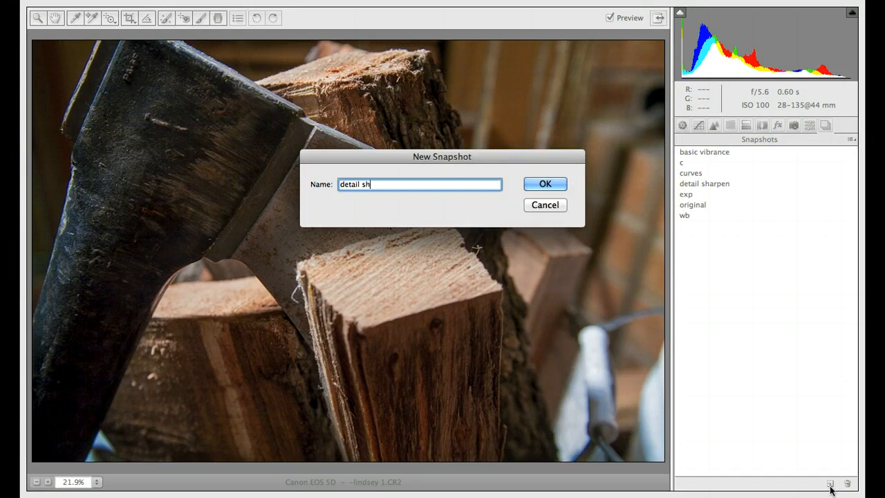
{"action": "type", "text": "arpen lum down"}
{"action": "key", "text": "Return"}
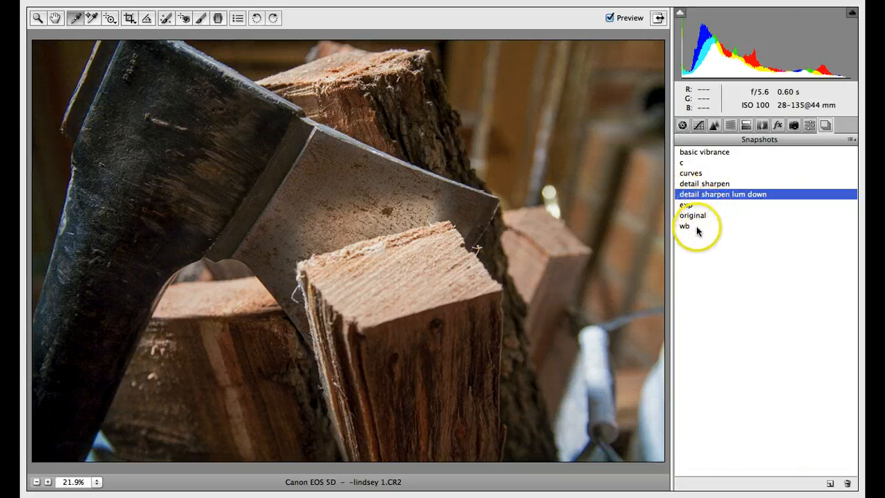
- Compare the original and detail sharpen snapshots, and return to detail sharpen lum down
{"action": "left_click", "coordinate": [697, 215]}
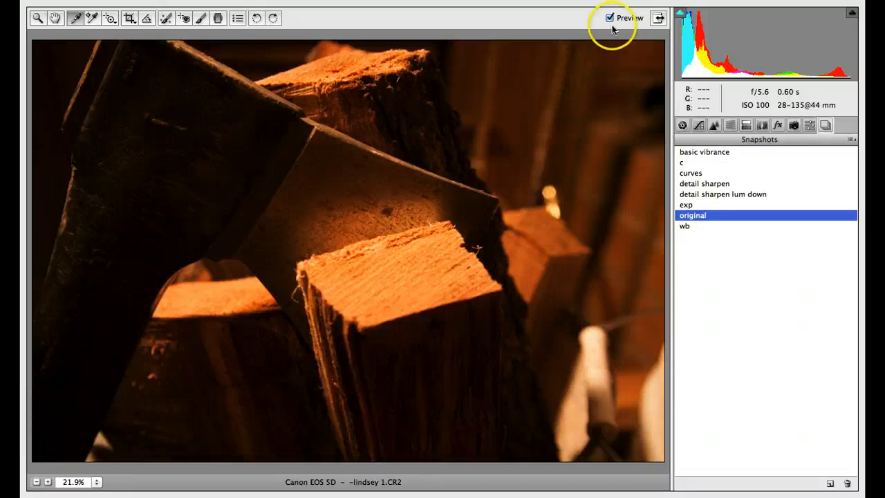
{"action": "left_click", "coordinate": [702, 183]}
{"action": "left_click", "coordinate": [700, 198]}
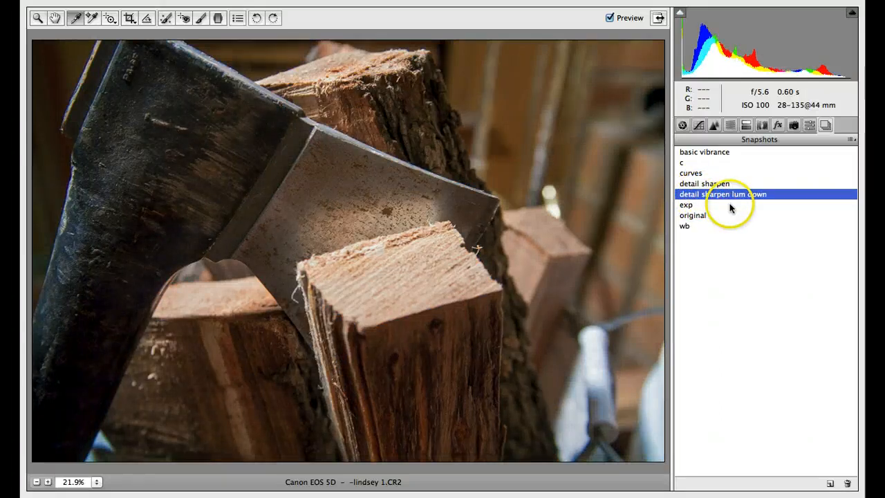
- Try the Oranges luminance at -100 in the HSL adjustments, and set it to +47
{"action": "left_click", "coordinate": [731, 125]}
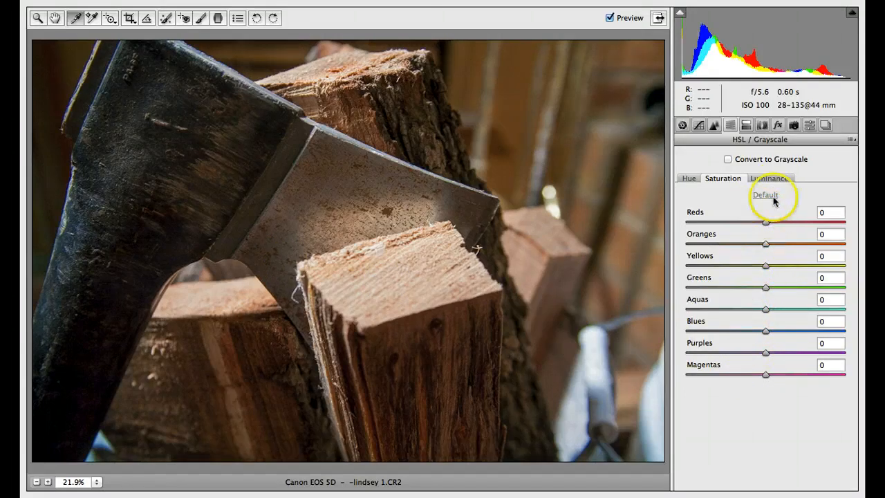
{"action": "left_click", "coordinate": [769, 180]}
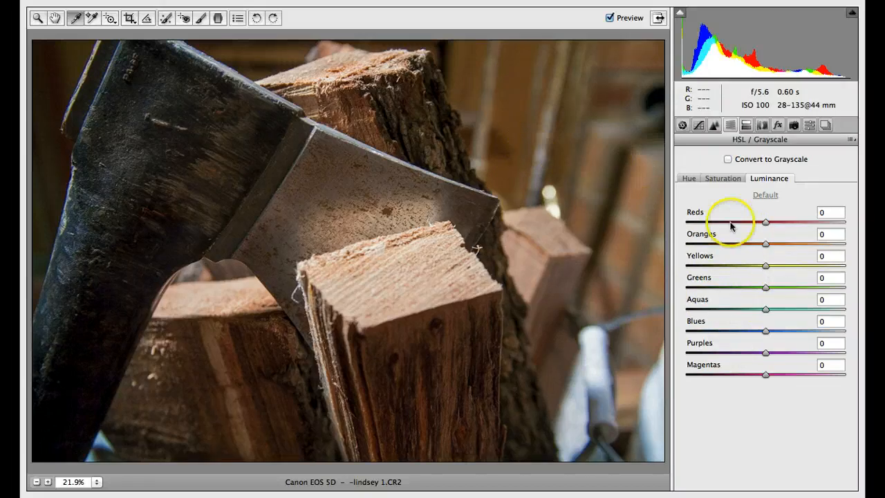
{"action": "left_click_drag", "start_coordinate": [765, 243], "coordinate": [684, 249]}
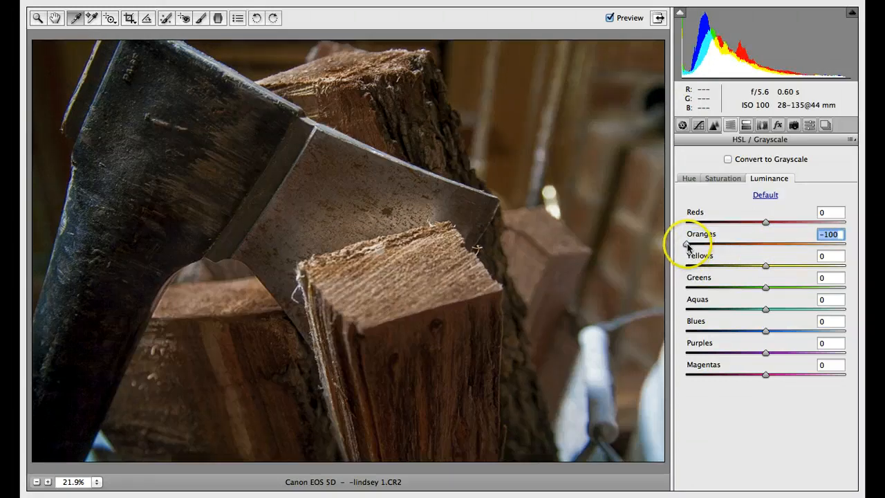
{"action": "left_click_drag", "start_coordinate": [693, 245], "coordinate": [803, 258]}
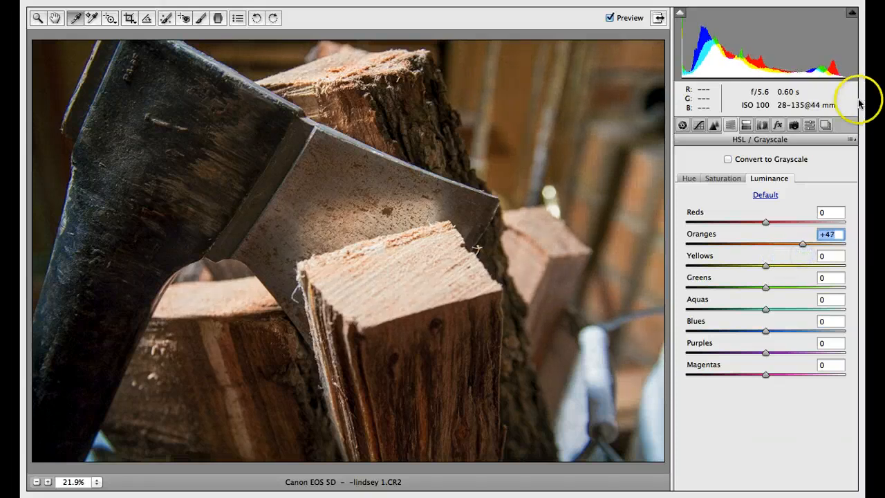
- Save the brightened-orange version as a new snapshot named "orange"
{"action": "left_click", "coordinate": [825, 125]}
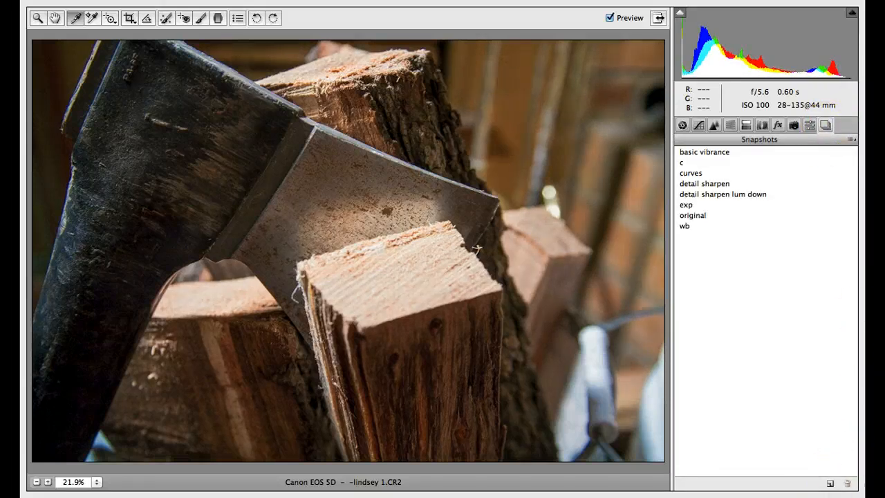
{"action": "left_click", "coordinate": [830, 484]}
{"action": "type", "text": "orange"}
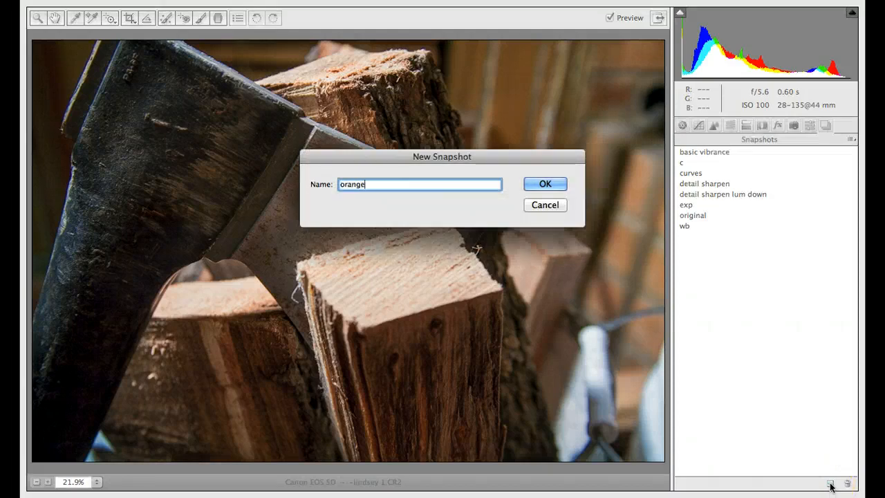
{"action": "key", "text": "Return"}
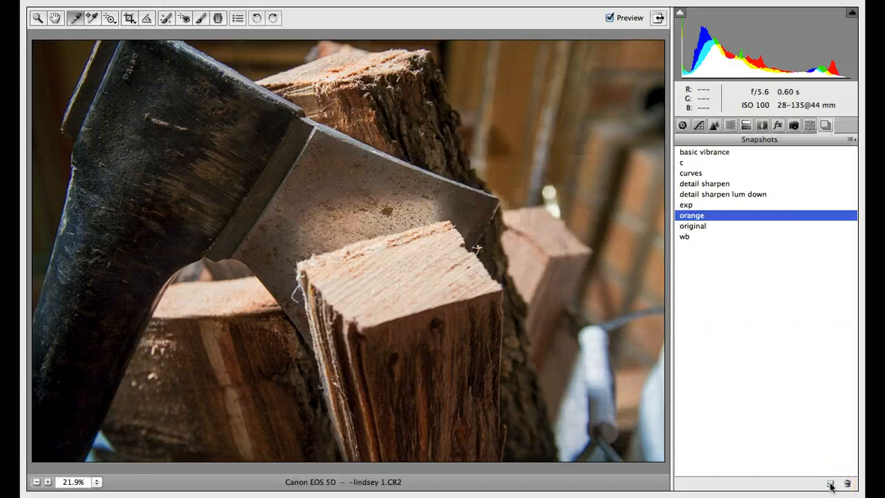
- Compare the orange snapshot with the unadjusted photo and detail sharpen lum down, and restore the detail sharpen lum down snapshot
{"action": "key", "text": "p"}
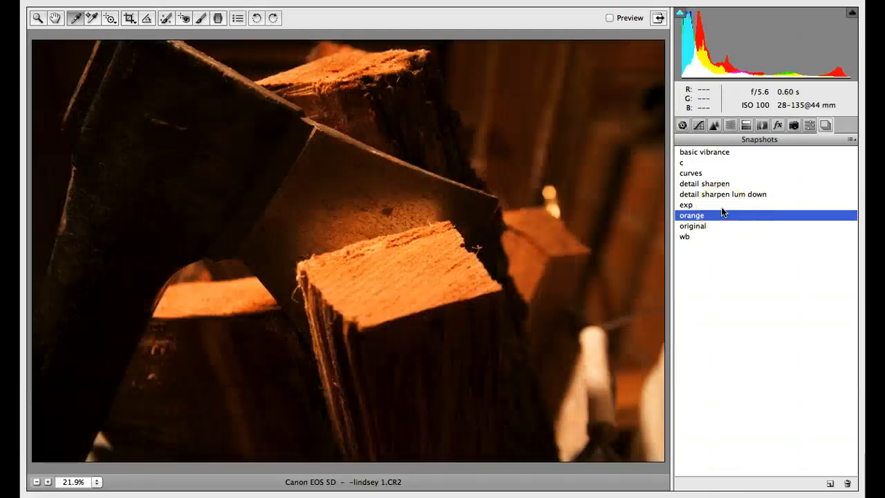
{"action": "key", "text": "p"}
{"action": "left_click", "coordinate": [722, 195]}
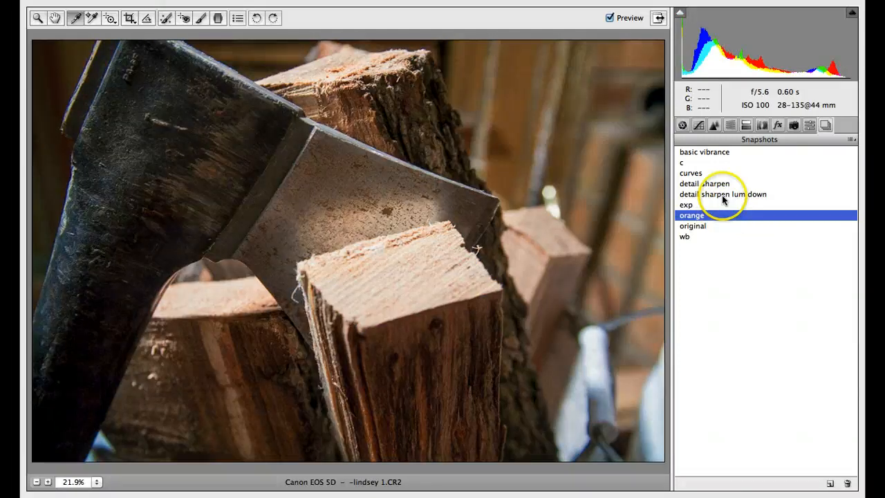
{"action": "left_click", "coordinate": [699, 217]}
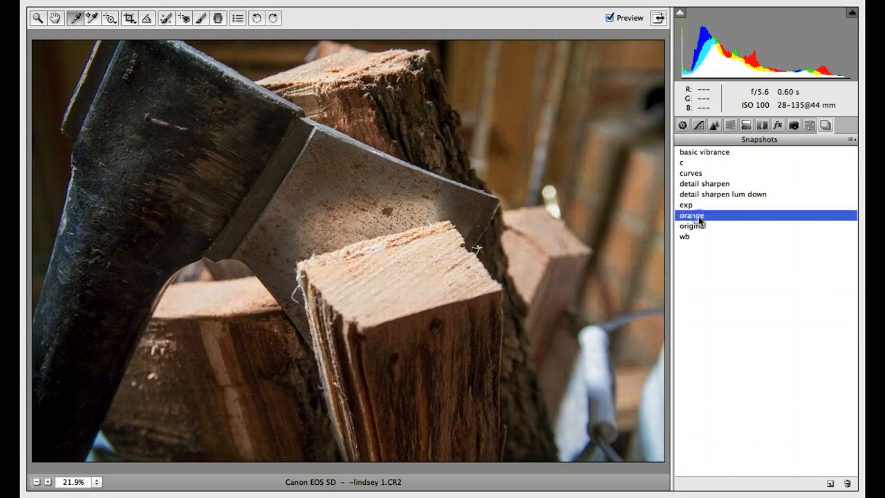
{"action": "left_click", "coordinate": [700, 195]}
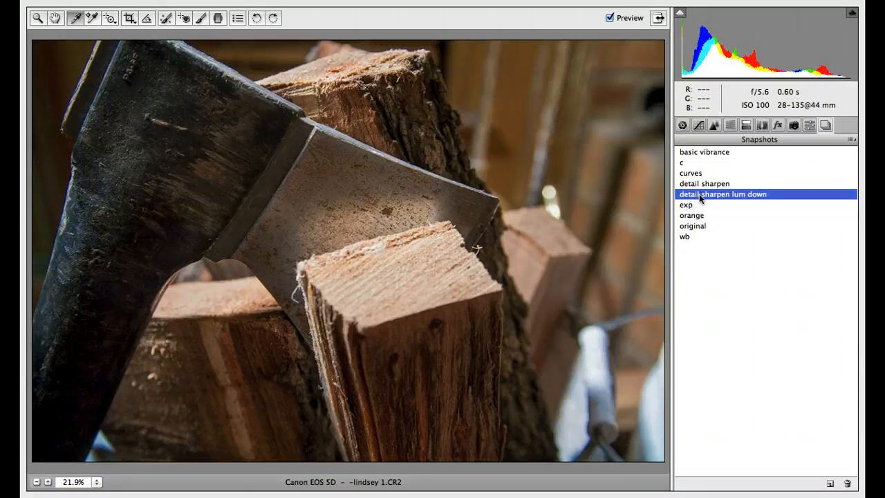
- Darken the photo's edges with a post-crop vignetting amount of -20
{"action": "left_click", "coordinate": [778, 126]}
{"action": "left_click_drag", "start_coordinate": [765, 296], "coordinate": [748, 301]}
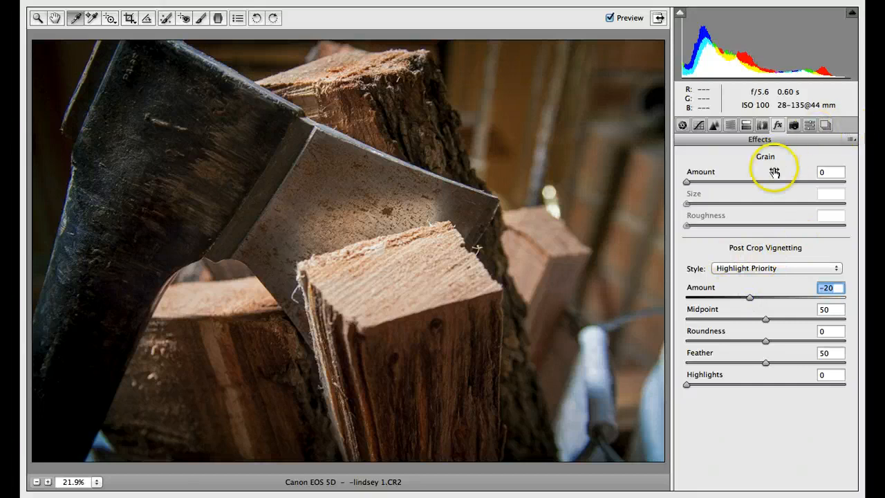
- Draw a 4 to 5 crop over the axe and front log, excluding the photo's right-hand strip, and enlarge it to the photo's full height
{"action": "key", "text": "c"}
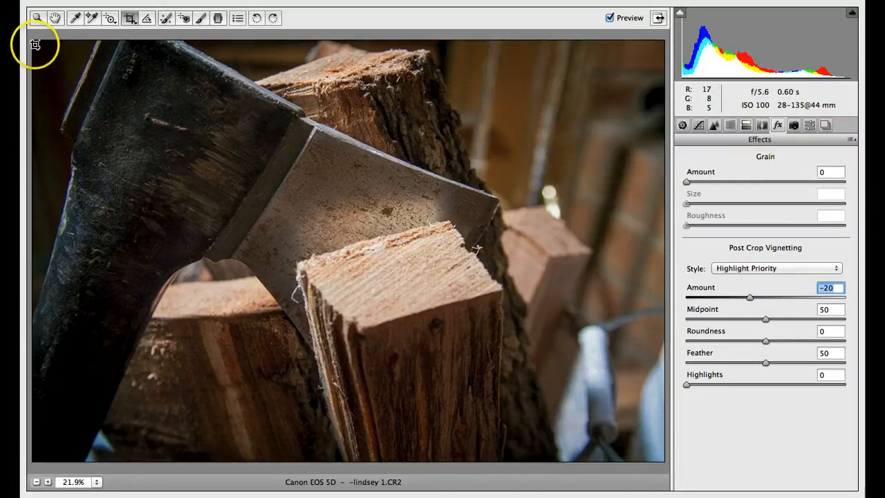
{"action": "left_click_drag", "start_coordinate": [35, 44], "coordinate": [557, 461]}
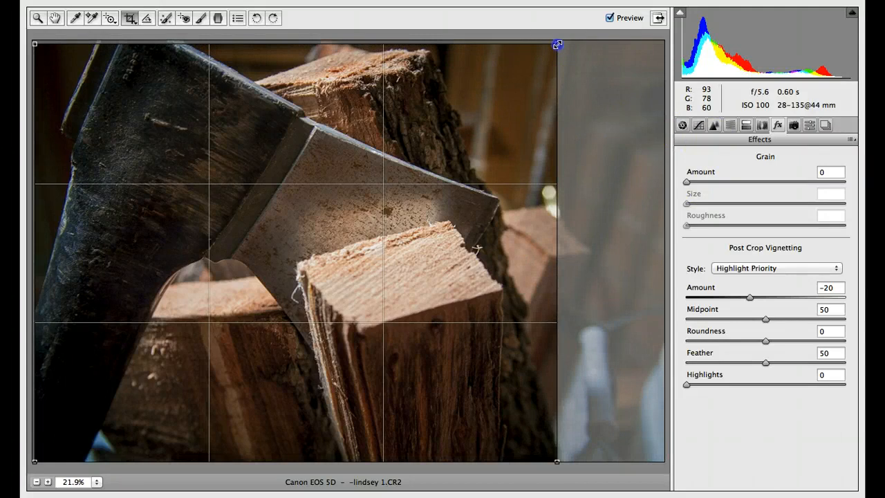
{"action": "left_click_drag", "start_coordinate": [566, 33], "coordinate": [574, 28]}
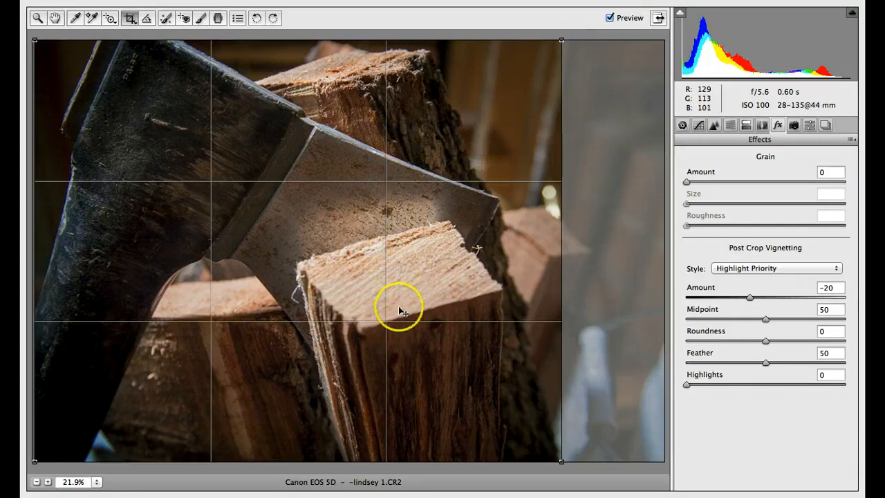
- Hide the thirds overlay on the crop frame and show it again
{"action": "left_click", "coordinate": [131, 21]}
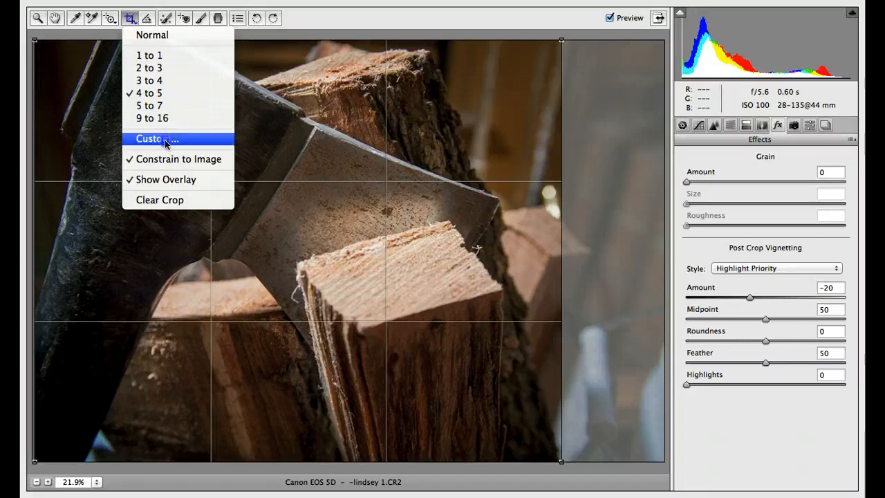
{"action": "left_click", "coordinate": [169, 181]}
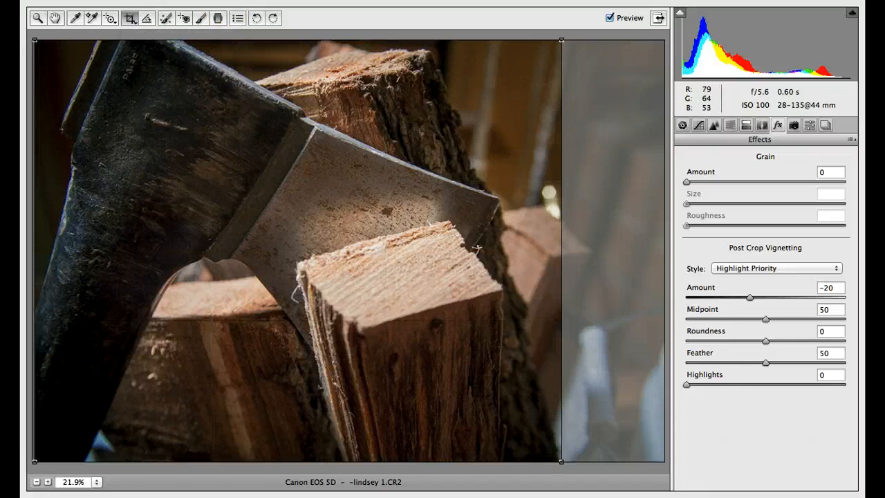
{"action": "left_click", "coordinate": [129, 21]}
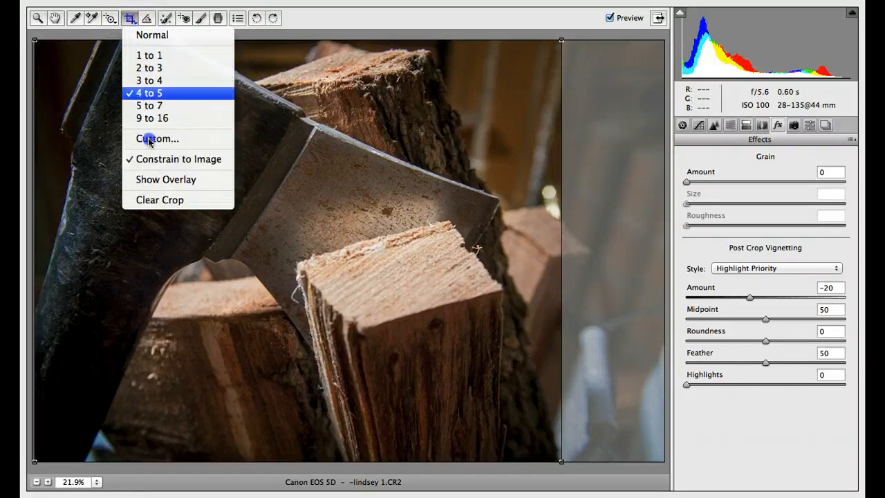
{"action": "left_click", "coordinate": [149, 181]}
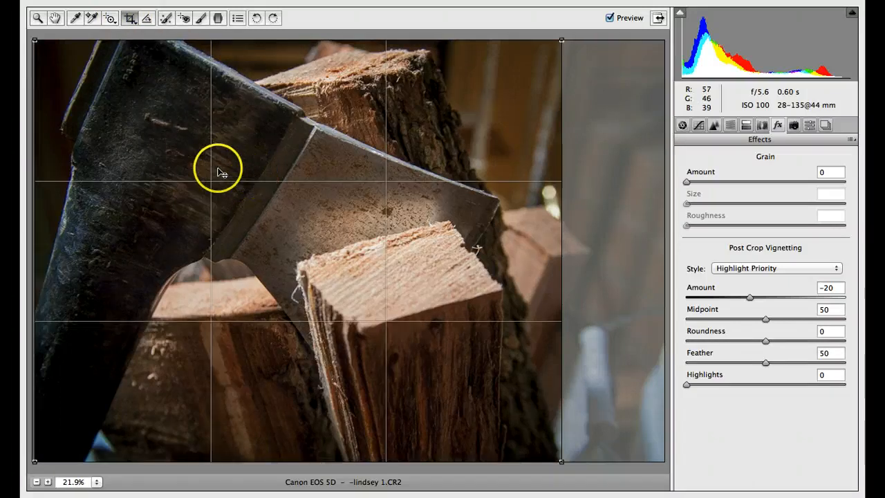
- Shift the crop frame flush with the photo's left edge
{"action": "left_click_drag", "start_coordinate": [409, 103], "coordinate": [297, 133]}
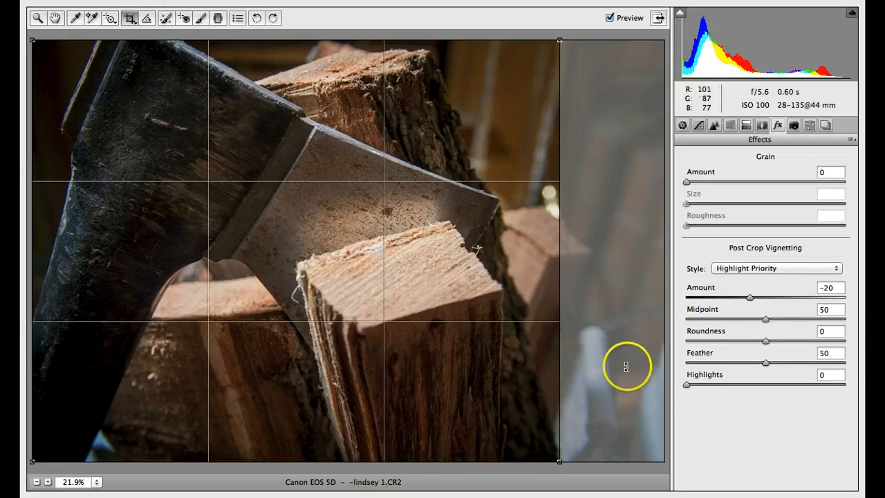
- Apply the 4 to 5 crop by switching to the Zoom tool and open the photo in Photoshop
{"action": "key", "text": "z"}
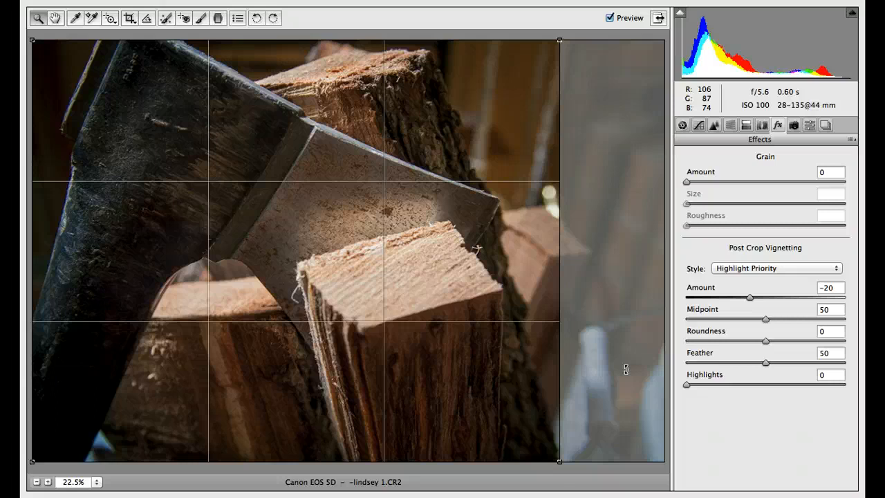
{"action": "left_click", "coordinate": [626, 370]}
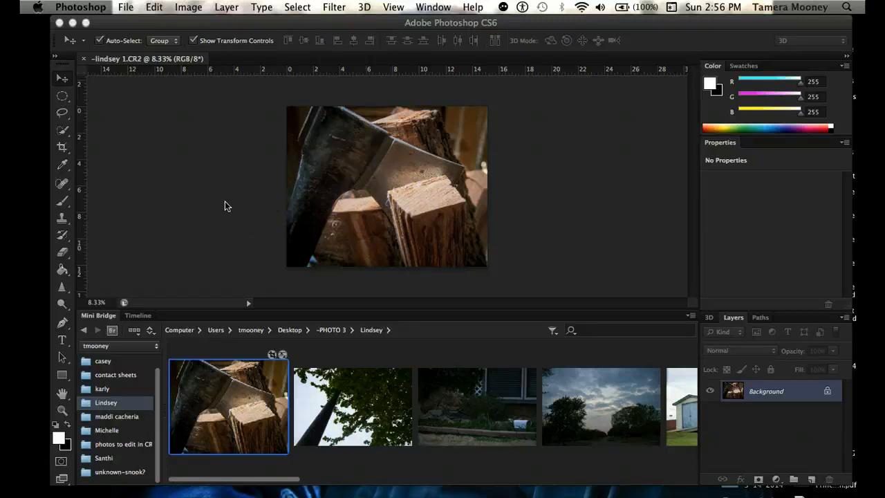
- Reopen -lindsey 1.CR2 from Mini Bridge in Camera Raw and display its saved snapshots
{"action": "right_click", "coordinate": [224, 427]}
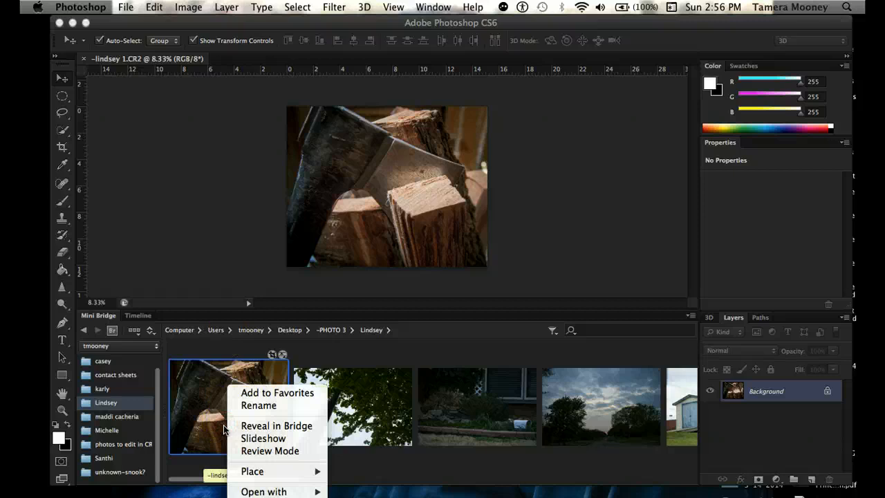
{"action": "mouse_move", "coordinate": [271, 491]}
{"action": "left_click", "coordinate": [367, 497]}
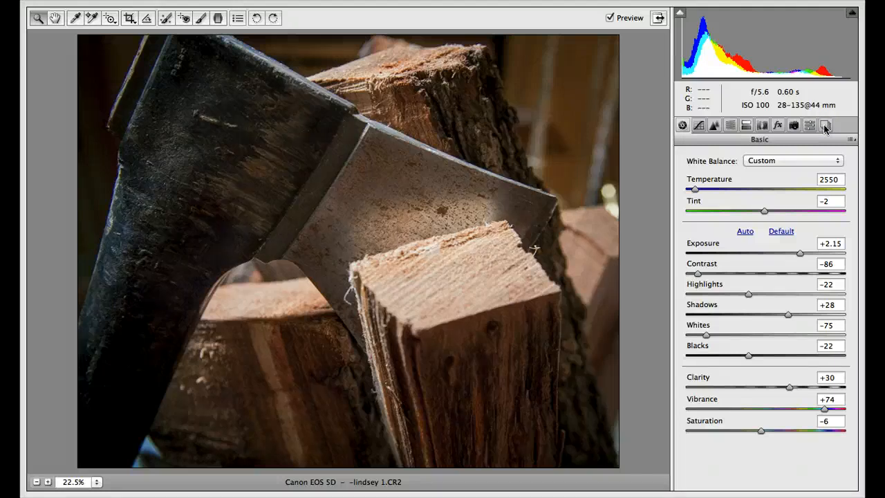
{"action": "left_click", "coordinate": [825, 127]}
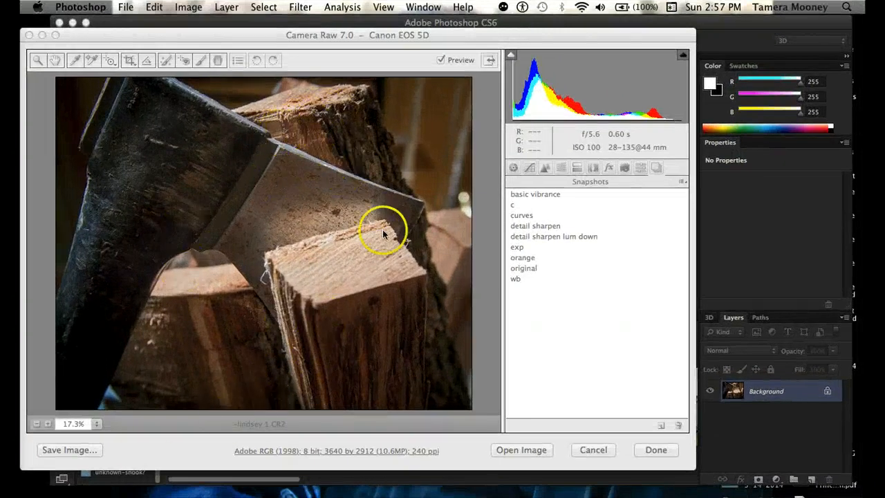
{"action": "left_click", "coordinate": [553, 327]}
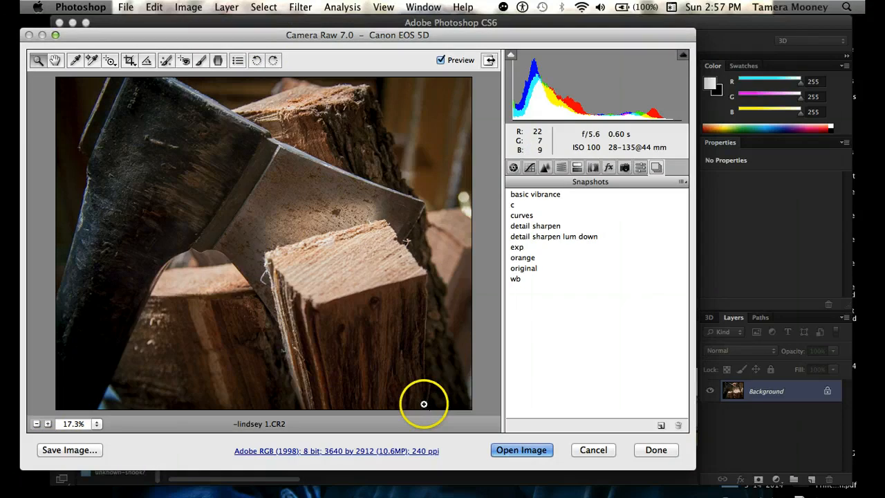
{"action": "left_click", "coordinate": [642, 330]}
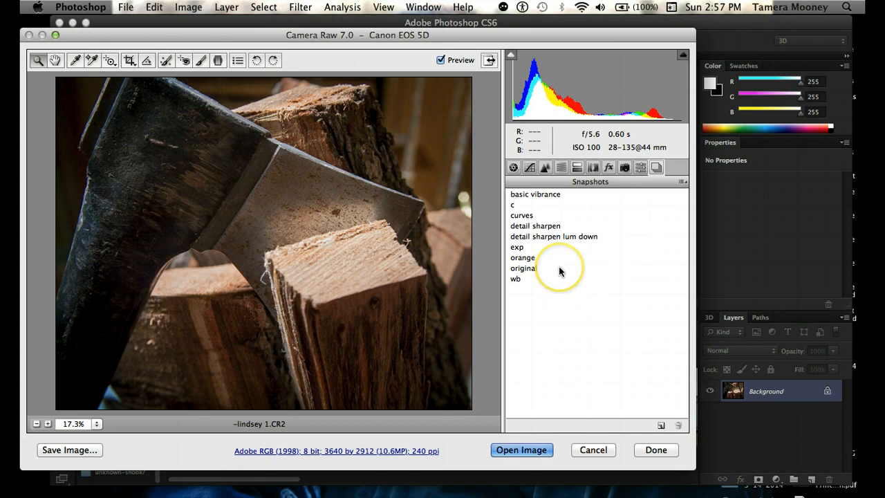
- Start saving a JPEG copy of the edited photo and name it "lindsey ax edited"
{"action": "left_click", "coordinate": [70, 450]}
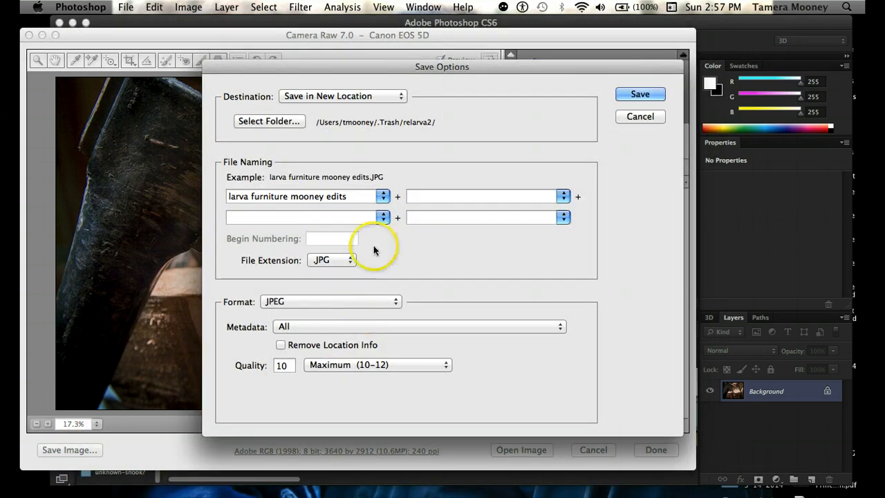
{"action": "left_click_drag", "start_coordinate": [350, 198], "coordinate": [166, 200]}
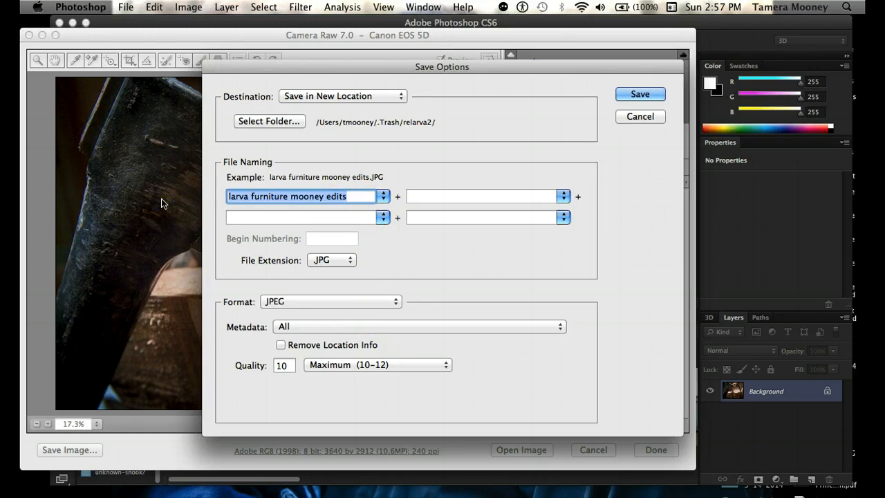
{"action": "type", "text": "lindsey ax"}
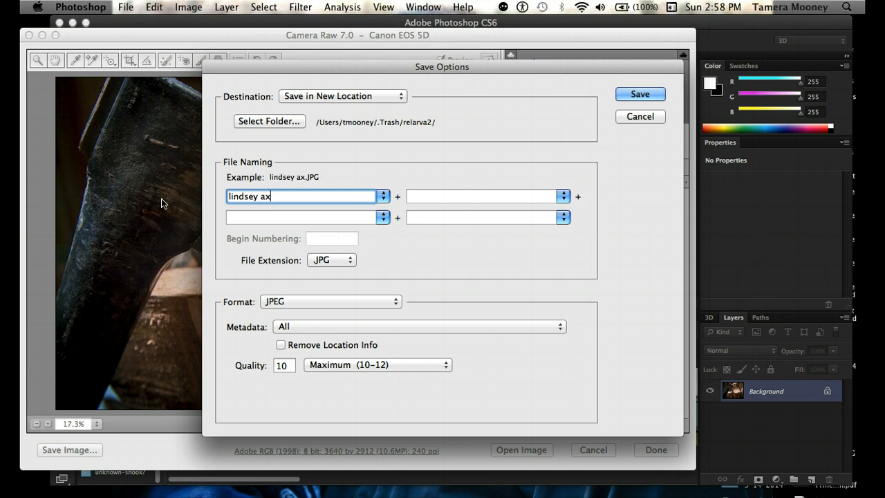
{"action": "type", "text": " edited"}
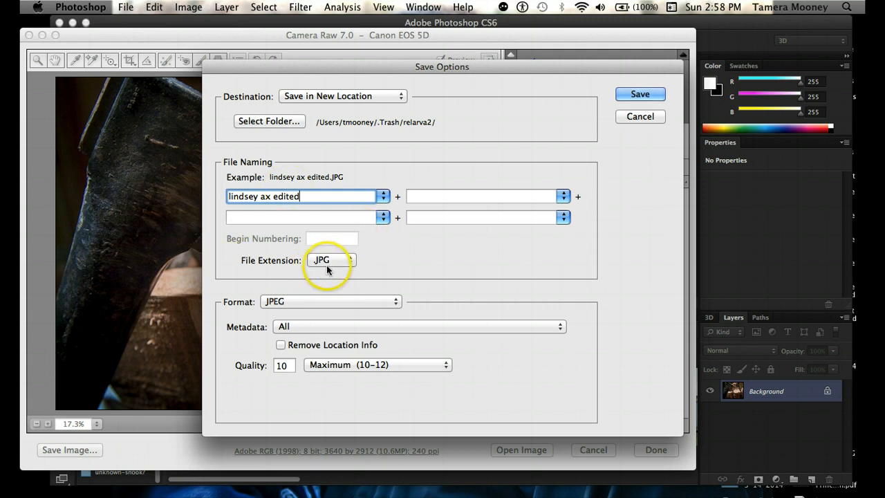
- Set the save destination to the Lindsey folder inside -PHOTO 3 on the Desktop and save the JPEG copy
{"action": "left_click", "coordinate": [276, 122]}
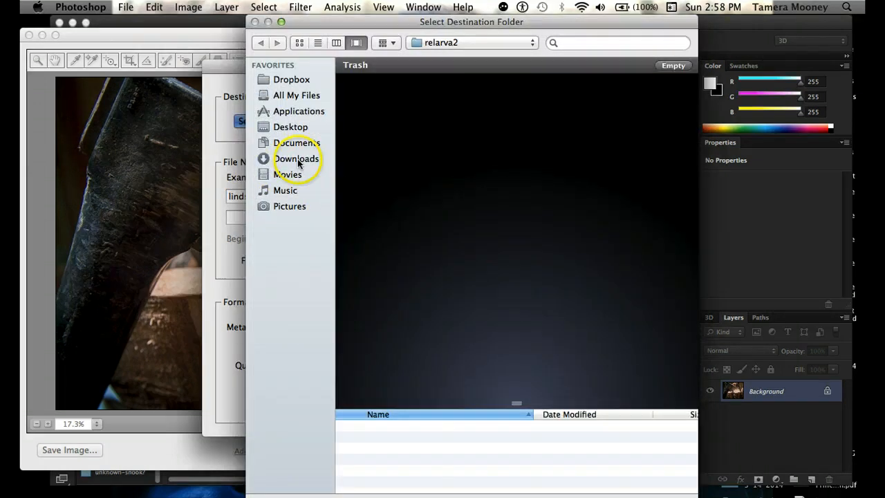
{"action": "left_click", "coordinate": [292, 128]}
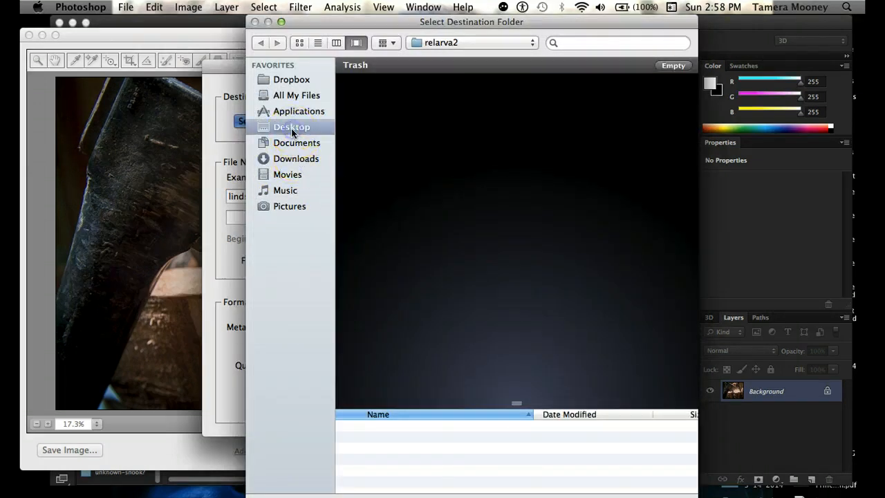
{"action": "scroll", "coordinate": [415, 449], "scroll_direction": "down", "scroll_amount": 10}
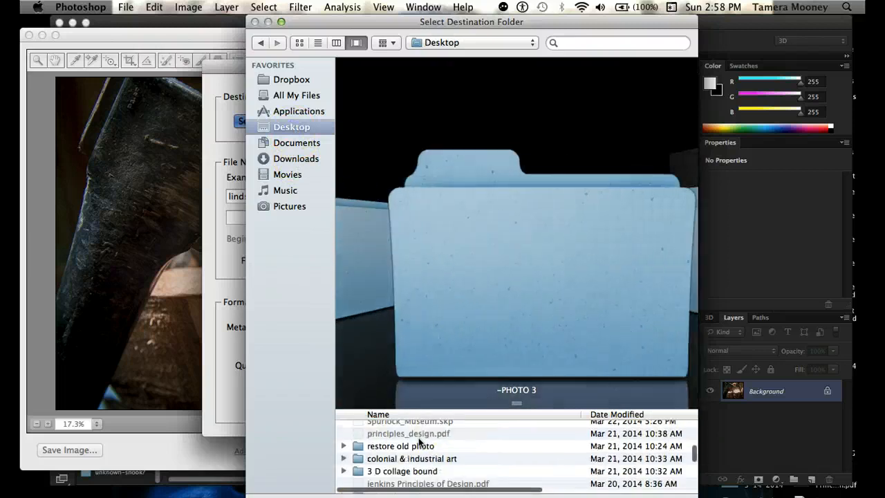
{"action": "scroll", "coordinate": [419, 441], "scroll_direction": "down", "scroll_amount": 5}
{"action": "scroll", "coordinate": [418, 438], "scroll_direction": "up", "scroll_amount": 15}
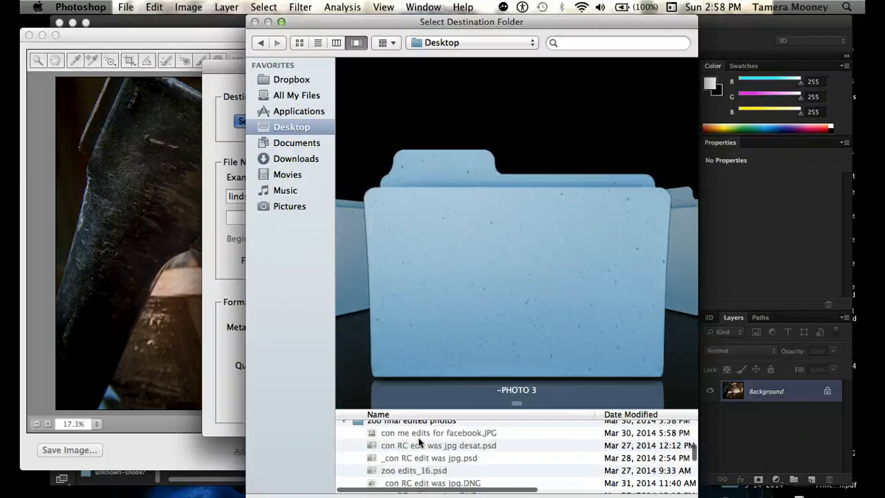
{"action": "scroll", "coordinate": [420, 442], "scroll_direction": "up", "scroll_amount": 3}
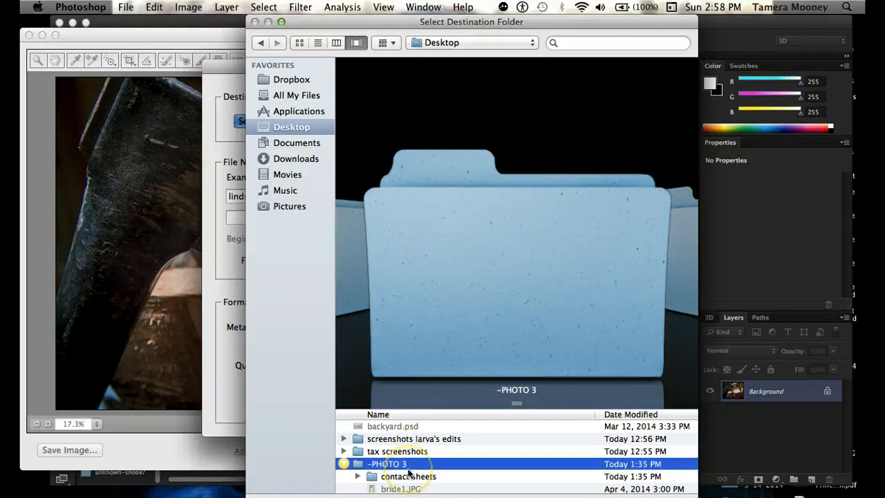
{"action": "scroll", "coordinate": [412, 472], "scroll_direction": "down", "scroll_amount": 1}
{"action": "scroll", "coordinate": [408, 474], "scroll_direction": "down", "scroll_amount": 10}
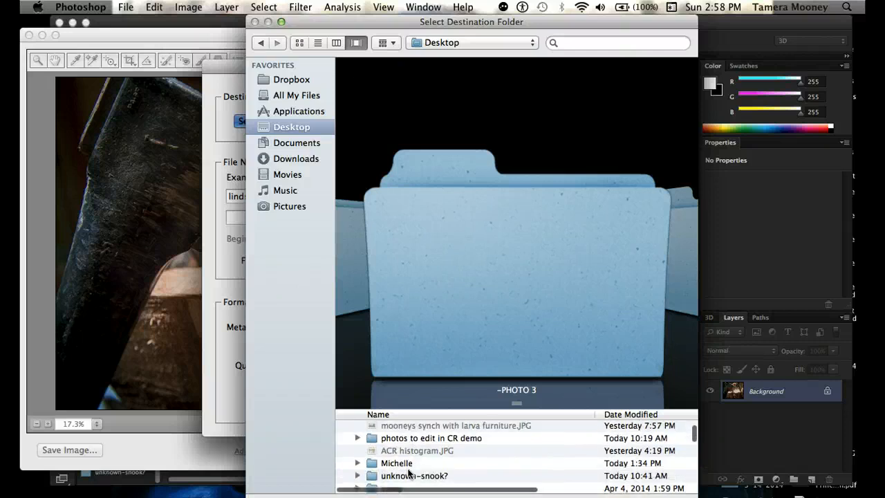
{"action": "left_click", "coordinate": [408, 474]}
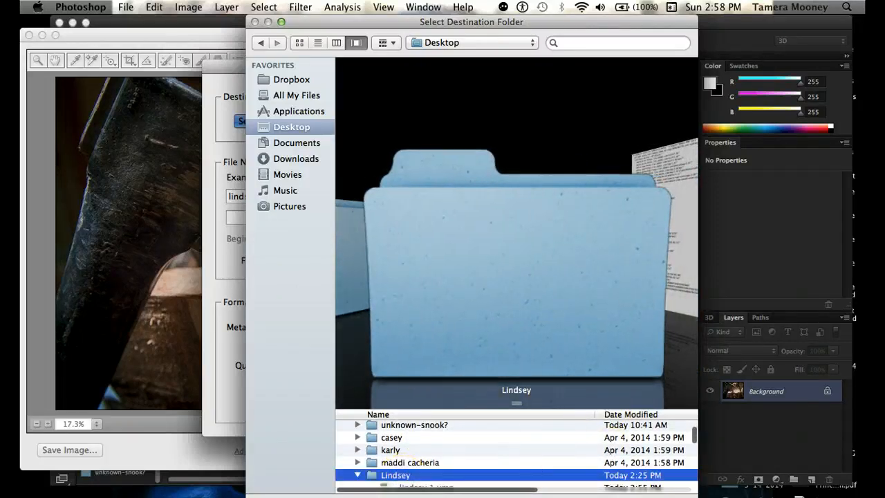
{"action": "key", "text": "Return"}
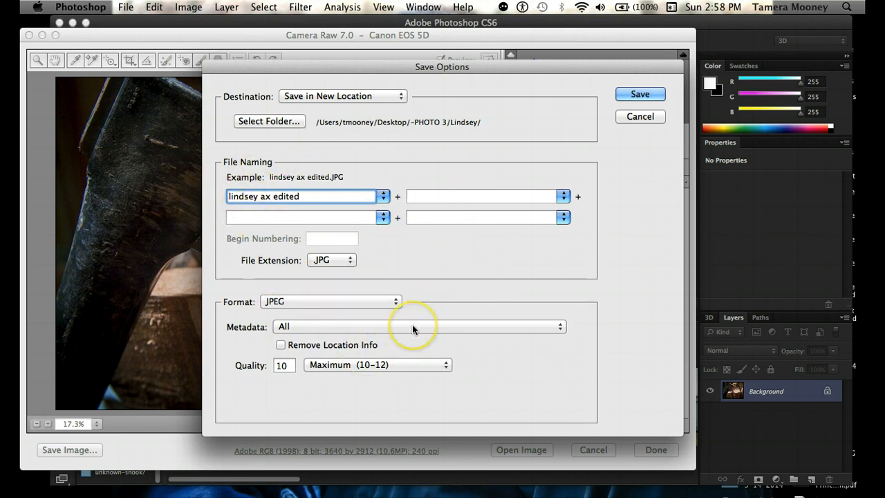
{"action": "left_click", "coordinate": [622, 94]}
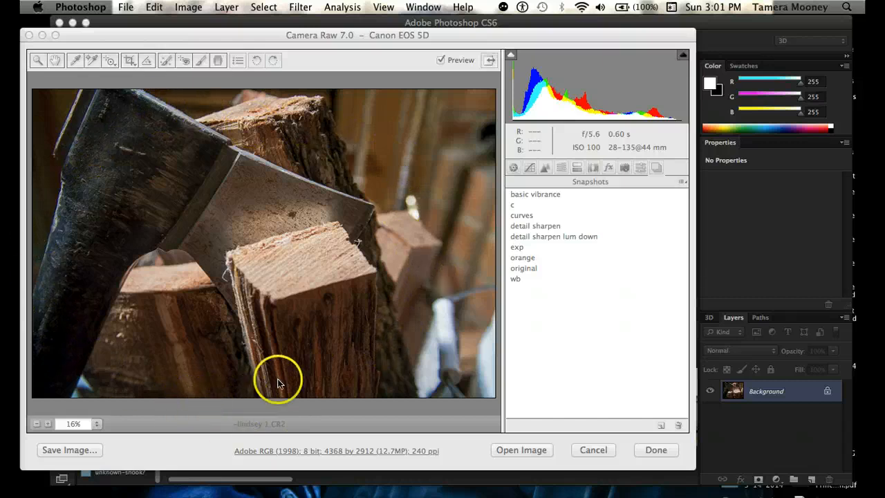
- Compare the exp, c, basic vibrance and curves snapshots, ending on the detail sharpen lum down snapshot
{"action": "left_click", "coordinate": [570, 307]}
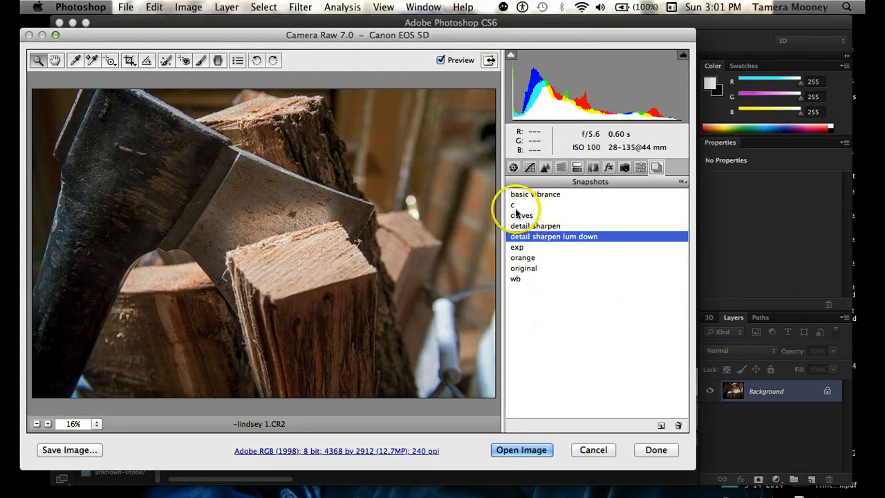
{"action": "left_click", "coordinate": [520, 248]}
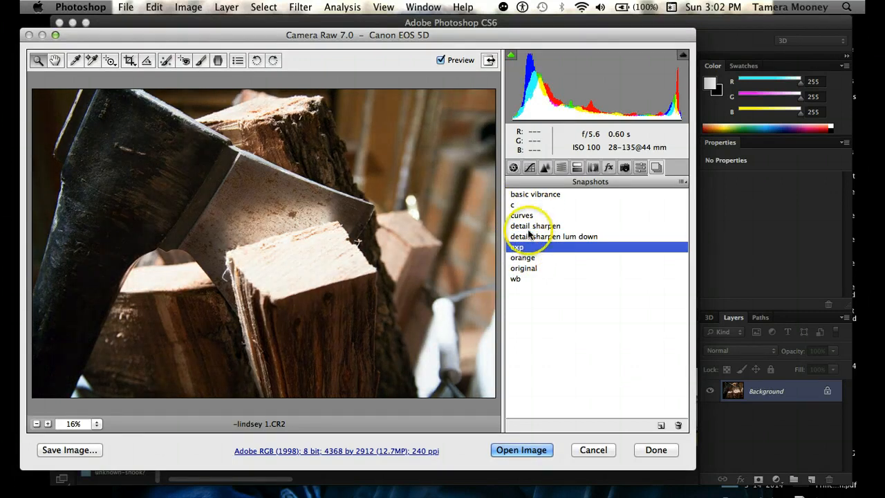
{"action": "left_click", "coordinate": [515, 205]}
{"action": "left_click", "coordinate": [518, 195]}
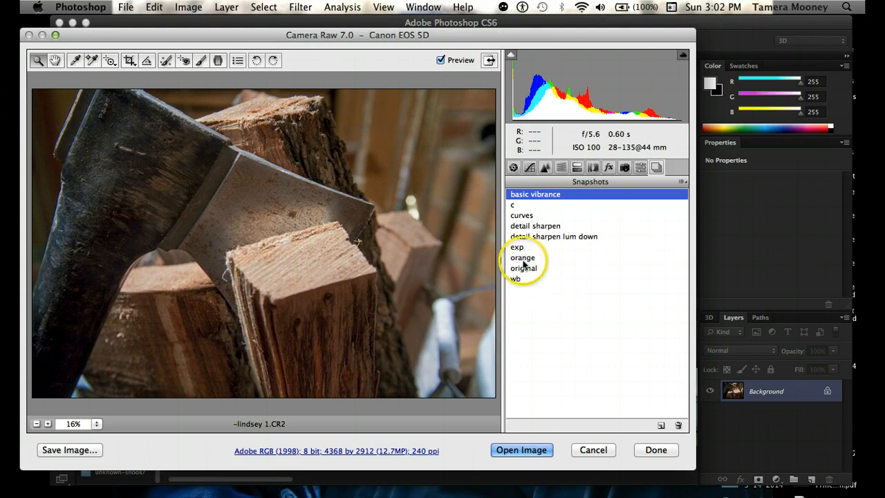
{"action": "left_click", "coordinate": [520, 215]}
{"action": "left_click", "coordinate": [521, 236]}
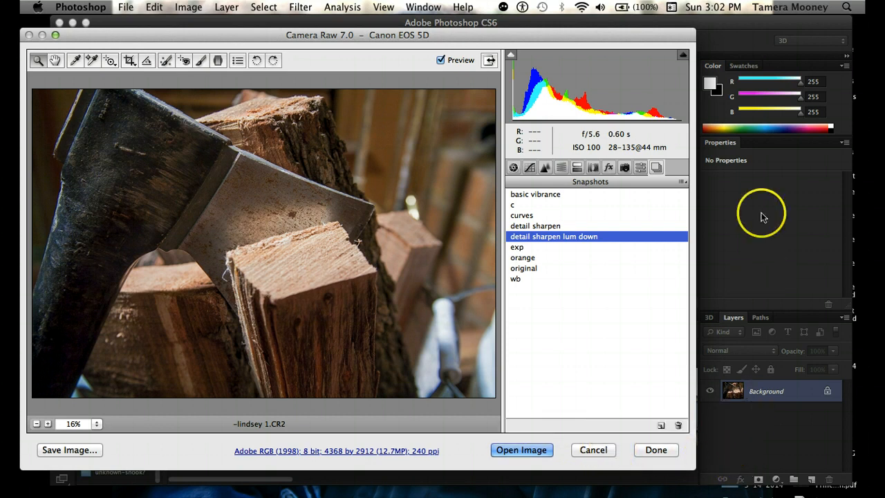
- Switch to Adobe Bridge, move its window fully into view and open the Lindsey folder inside -PHOTO 3
{"action": "mouse_move", "coordinate": [585, 492]}
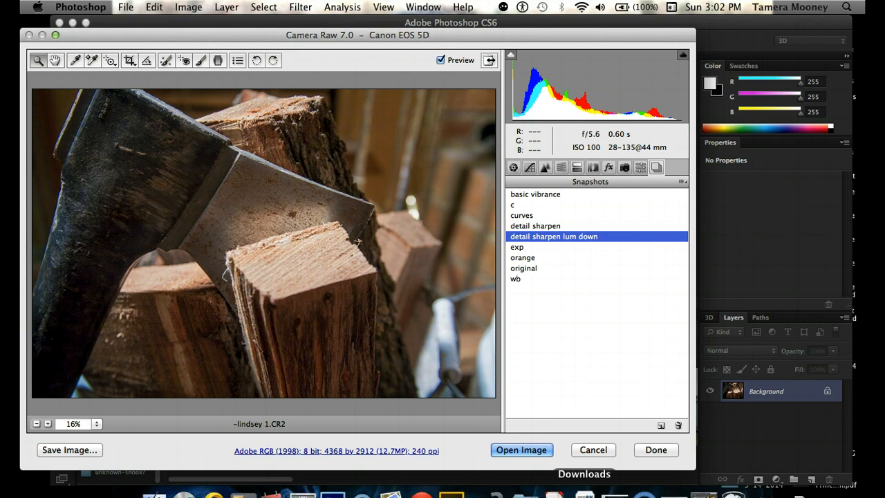
{"action": "left_click", "coordinate": [451, 496]}
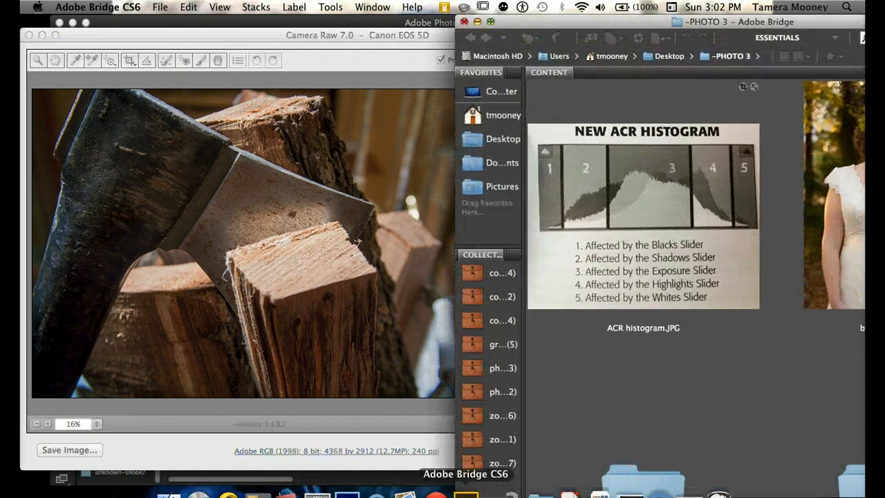
{"action": "left_click", "coordinate": [723, 63]}
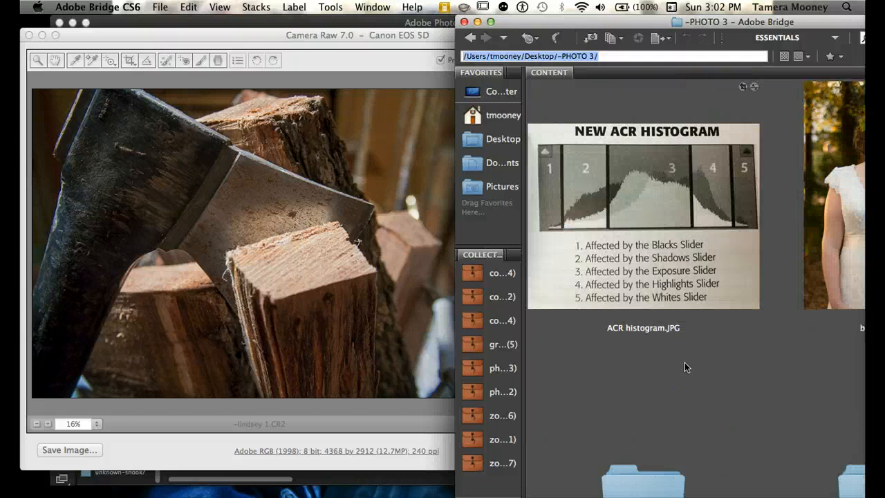
{"action": "left_click_drag", "start_coordinate": [596, 21], "coordinate": [346, 21]}
{"action": "left_click", "coordinate": [533, 254]}
{"action": "scroll", "coordinate": [534, 253], "scroll_direction": "down", "scroll_amount": 10}
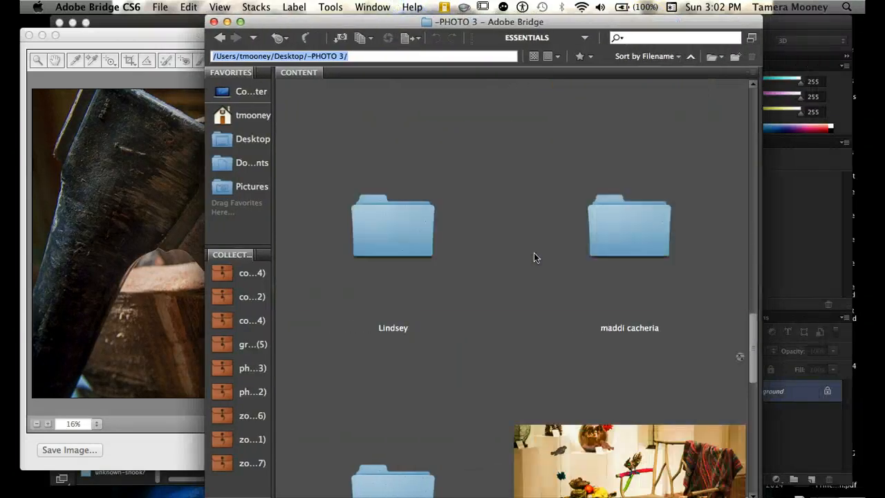
{"action": "left_click", "coordinate": [413, 226]}
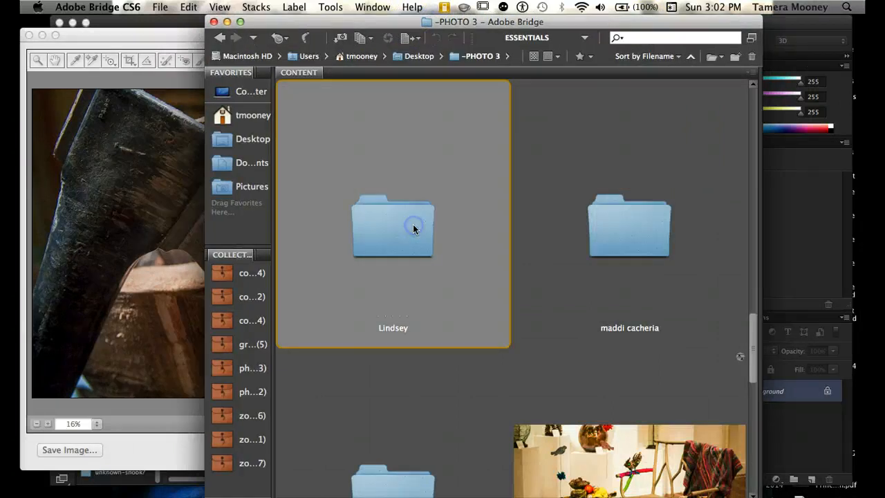
{"action": "double_click", "coordinate": [413, 224]}
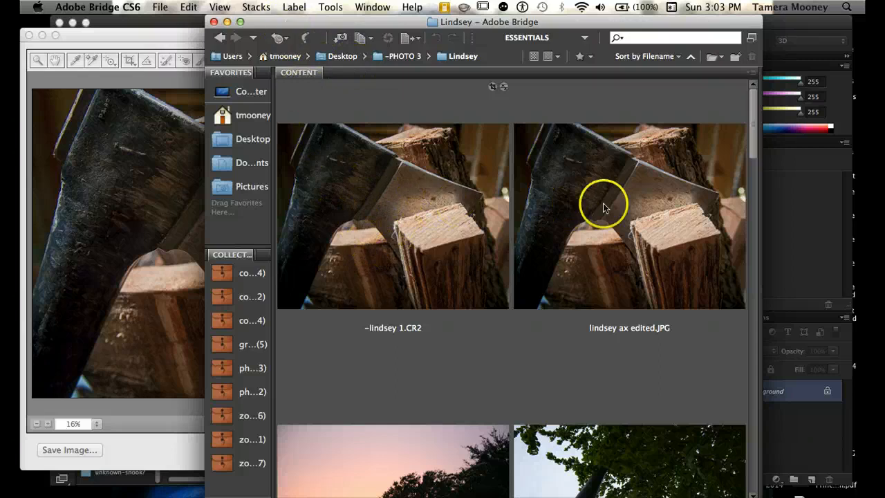
- Return to Camera Raw, restore -lindsey 1.CR2 to its original snapshot and close it with the settings kept
{"action": "left_click", "coordinate": [115, 293]}
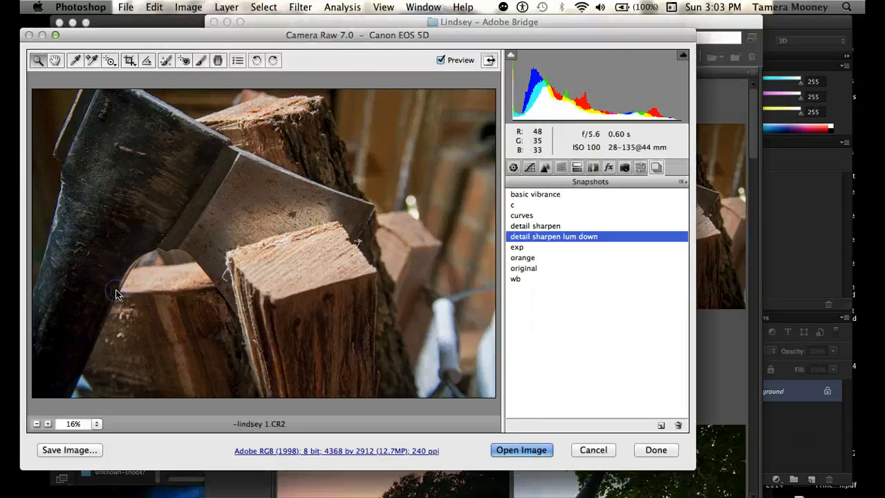
{"action": "left_click", "coordinate": [534, 269]}
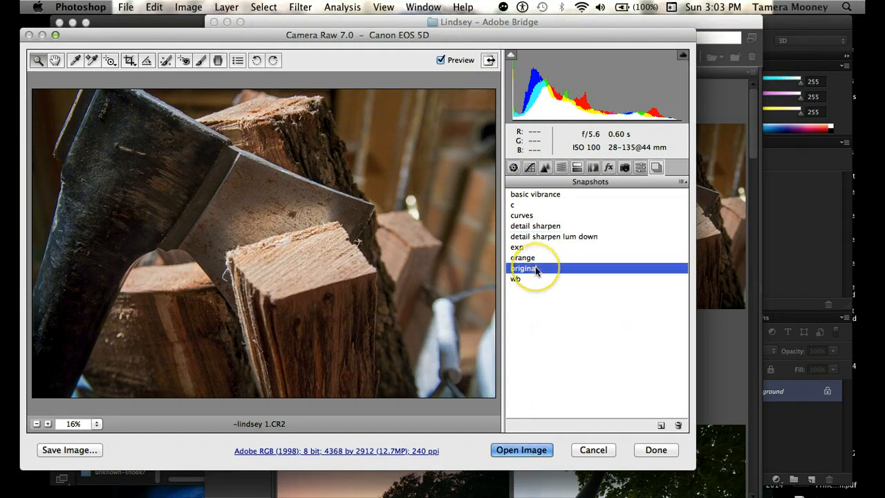
{"action": "left_click", "coordinate": [655, 451]}
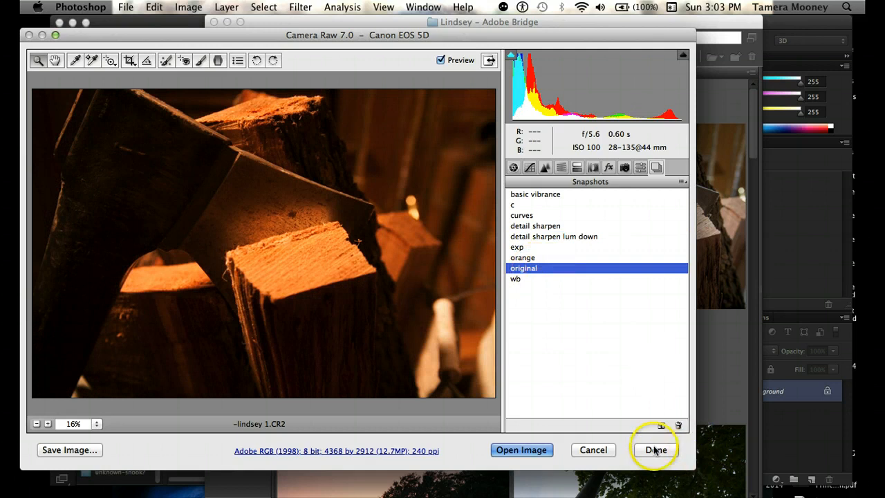
{"action": "left_click", "coordinate": [617, 485]}
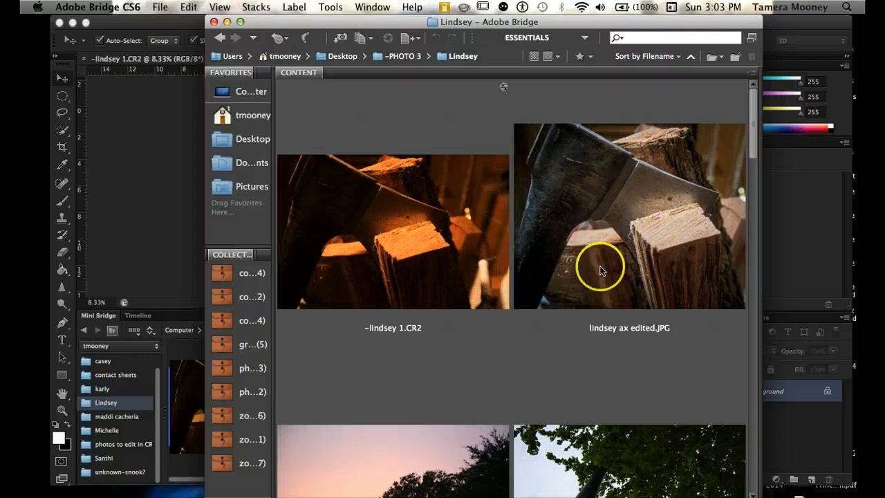
- Open lindsey ax edited.JPG from Bridge in Camera Raw to check its snapshots, cancel out and minimize the Bridge window
{"action": "left_click", "coordinate": [616, 198]}
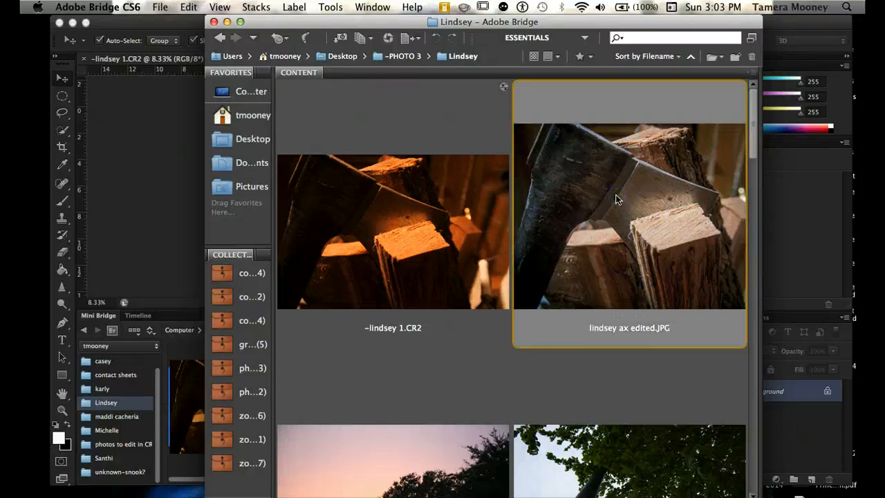
{"action": "key", "text": "super+r"}
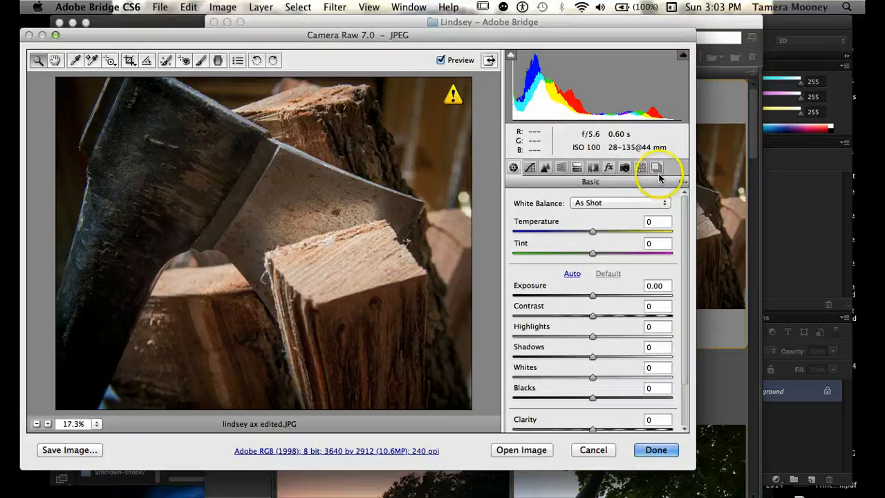
{"action": "left_click", "coordinate": [657, 168]}
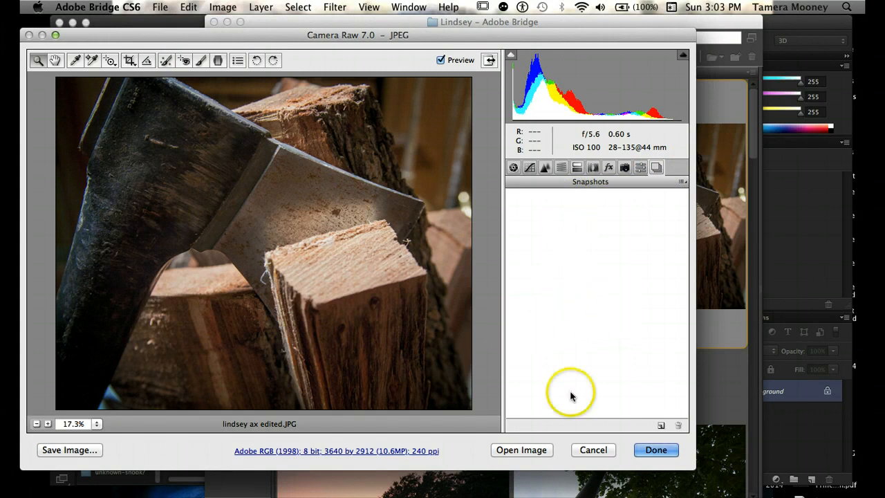
{"action": "left_click", "coordinate": [601, 453]}
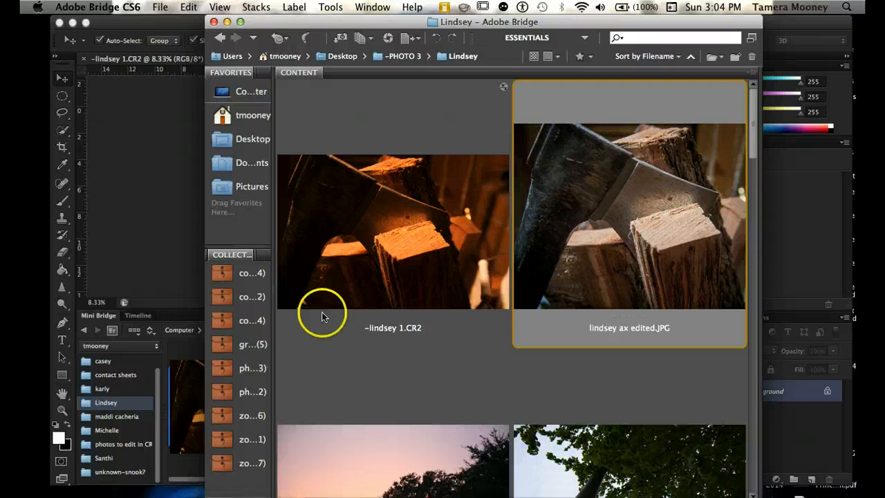
{"action": "left_click", "coordinate": [226, 22]}
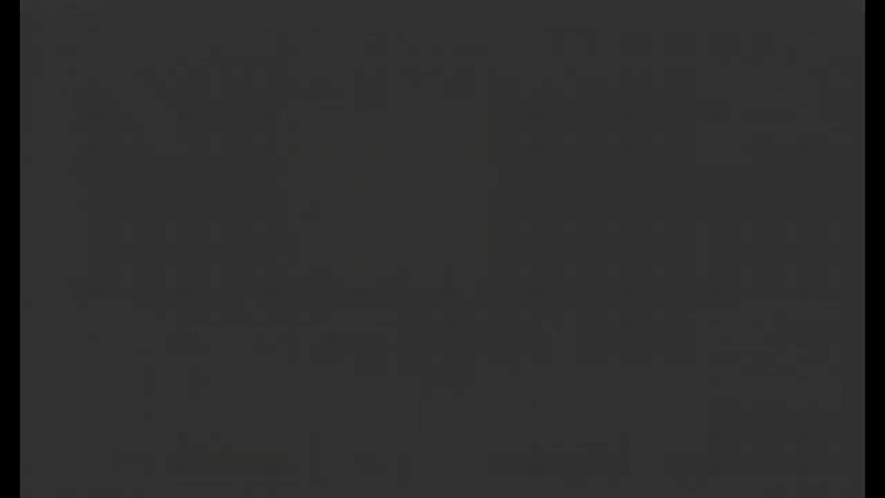